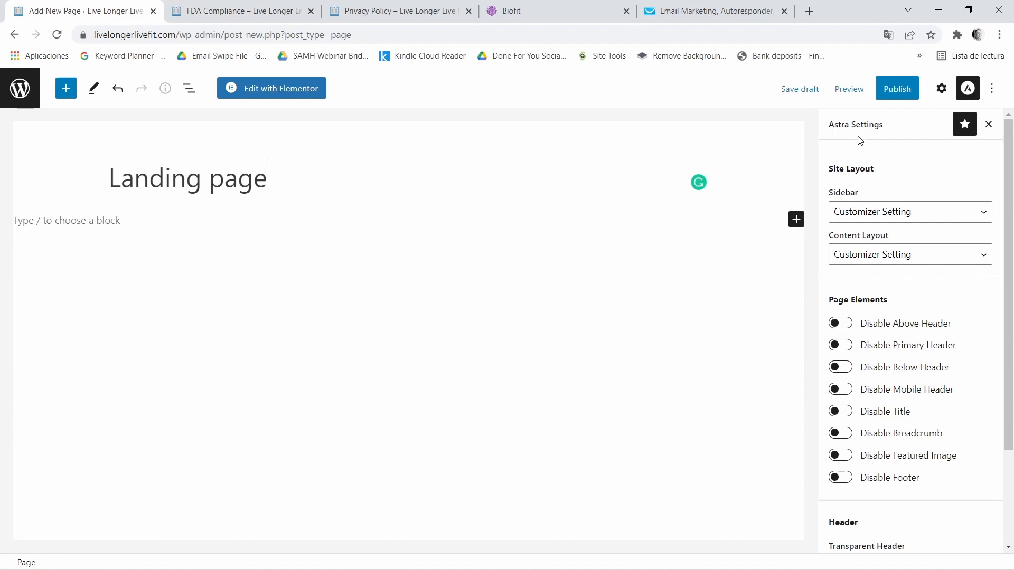
- Set the landing page's sidebar to No Sidebar and its content layout to Full Width / Stretched
drag(834, 126, 847, 128)
click(854, 137)
click(973, 207)
click(875, 269)
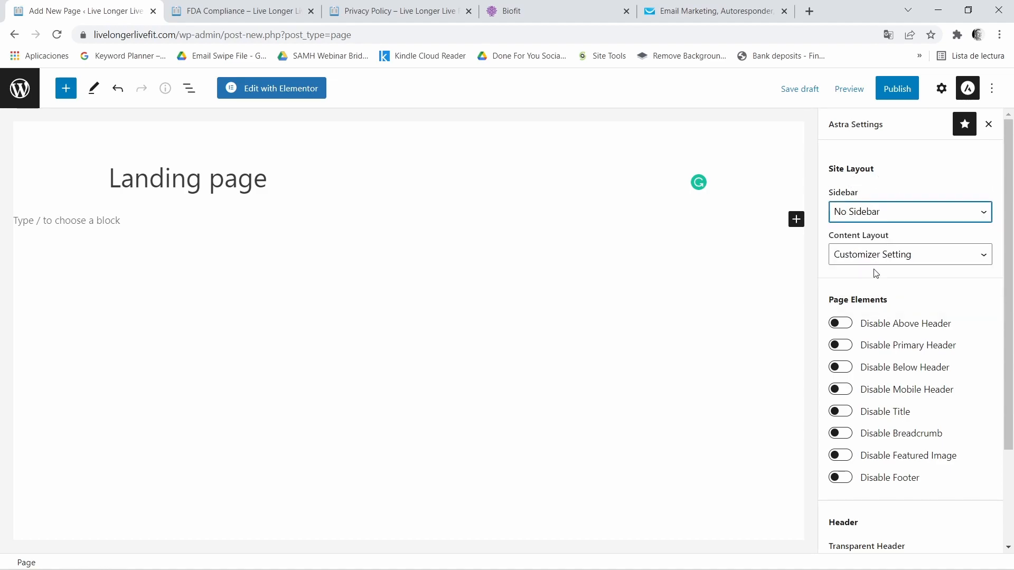
click(980, 257)
click(889, 324)
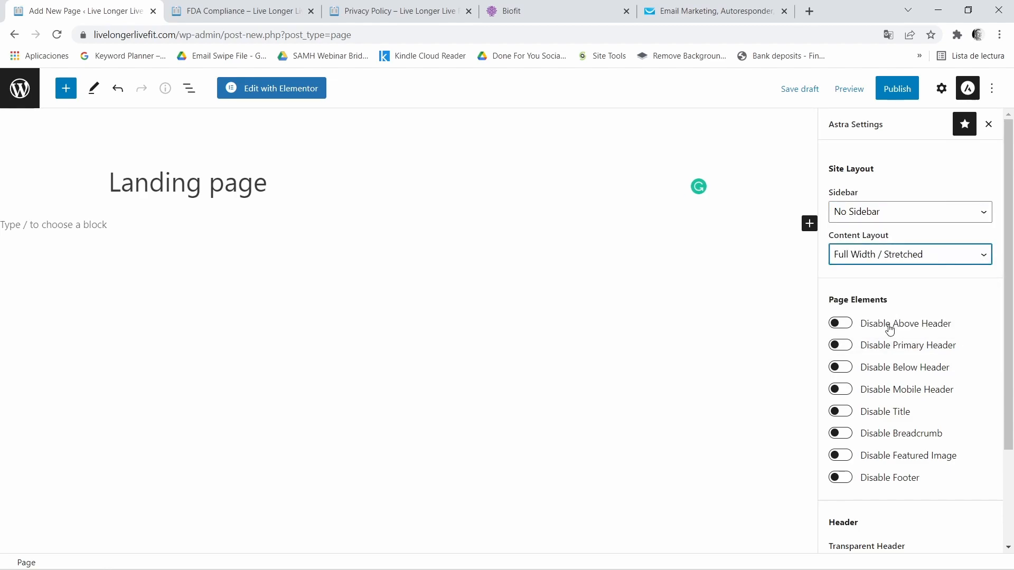
- Disable all page elements: above, primary, below and mobile headers, title, breadcrumb, featured image and footer
click(848, 327)
click(848, 350)
click(848, 370)
click(850, 391)
click(849, 413)
click(849, 435)
click(847, 456)
click(844, 478)
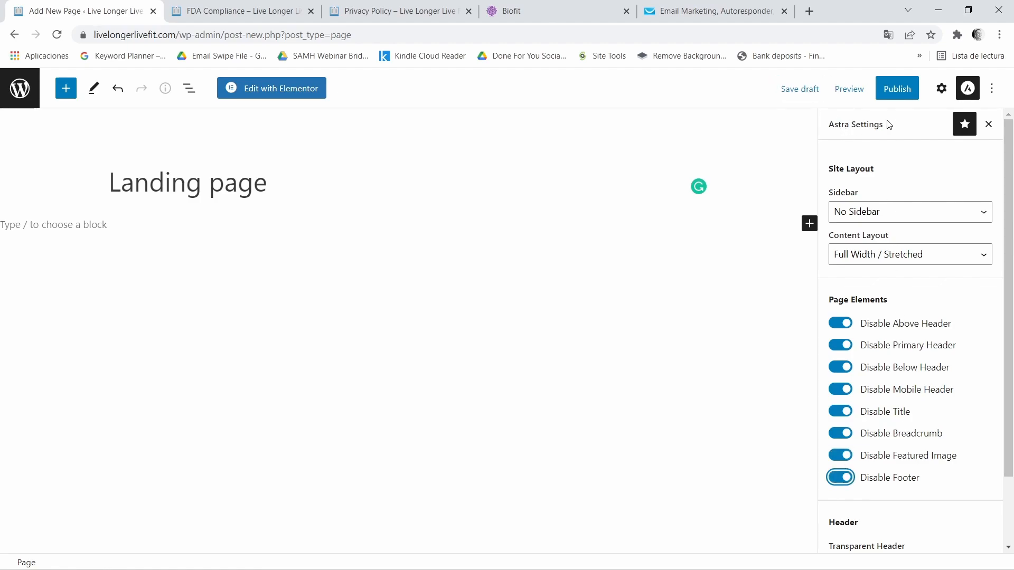
- Publish the landing page and return to the list of pages
click(896, 88)
click(892, 85)
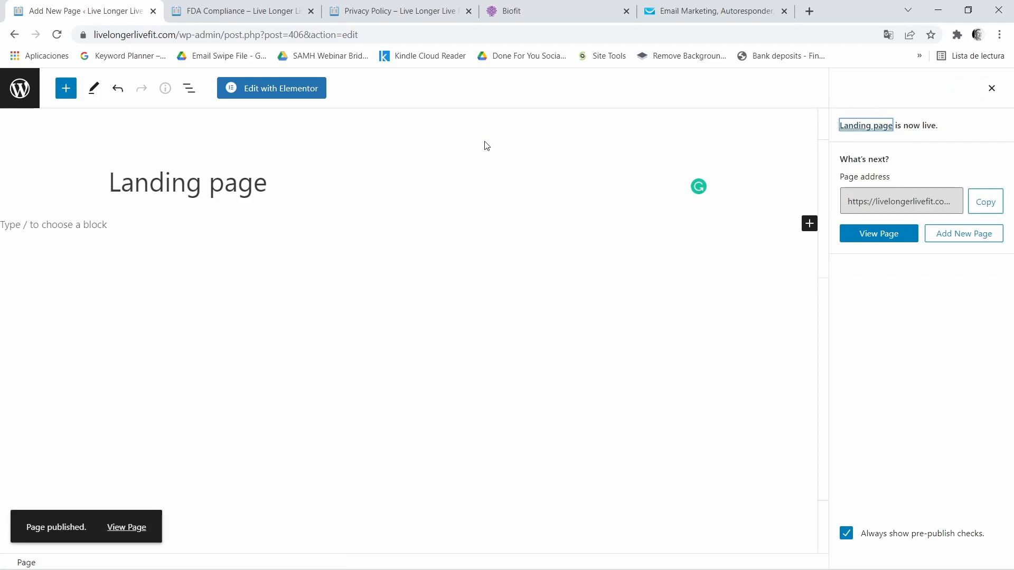
click(30, 93)
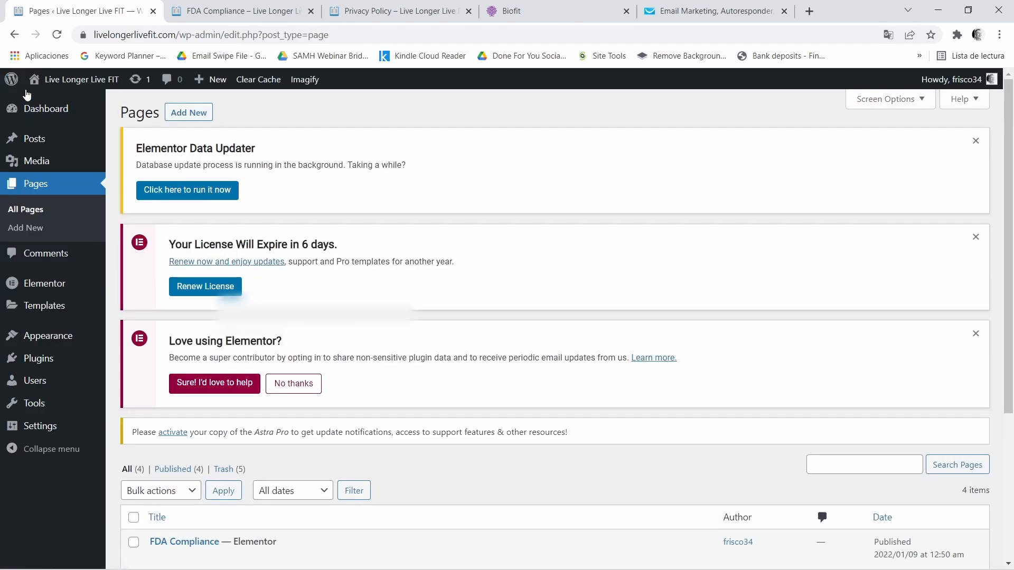
- Customize the site's homepage settings to display "Landing page" as a static homepage, publish the change and leave the customizer
mouse_move(55, 337)
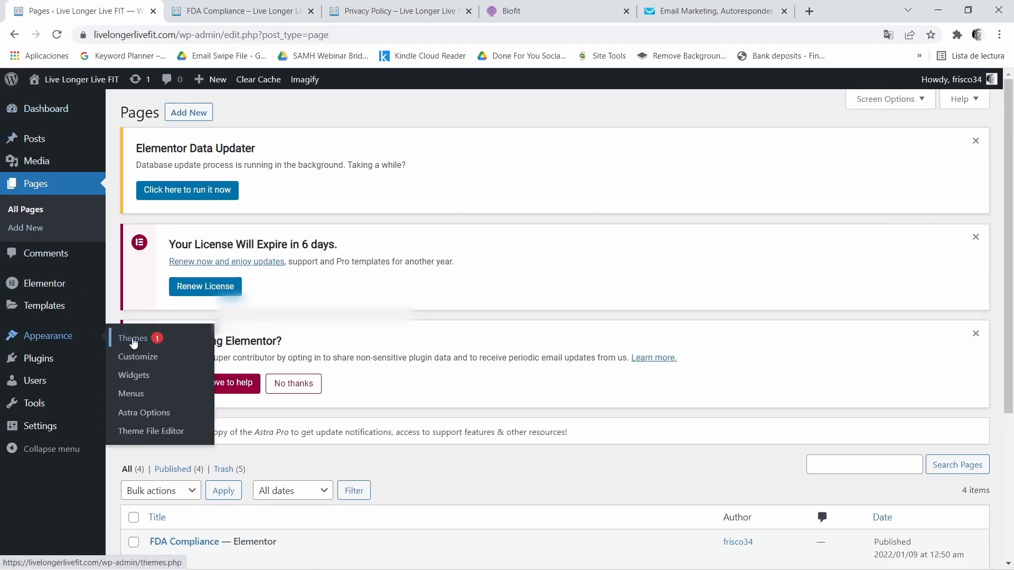
click(119, 361)
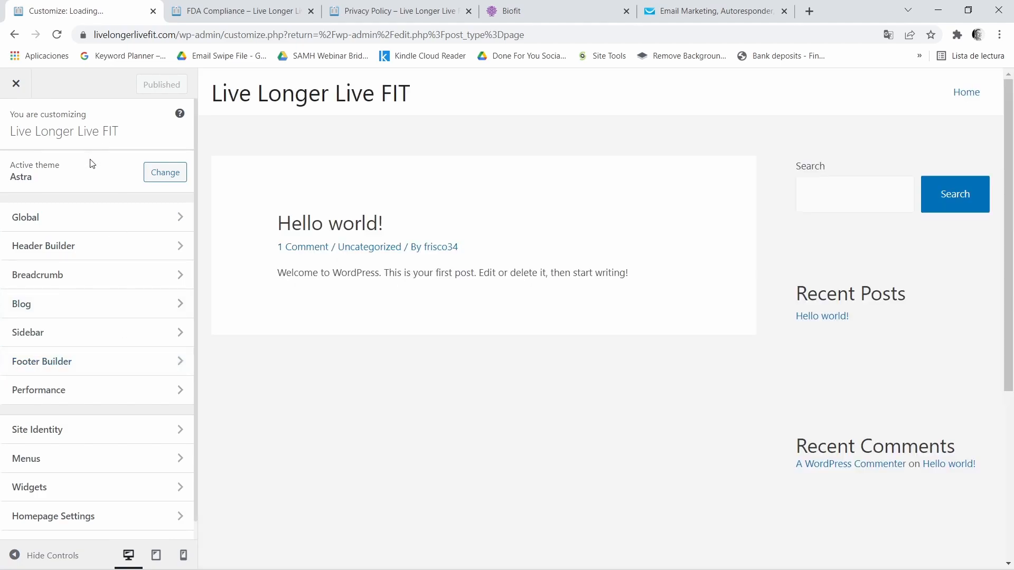
click(88, 517)
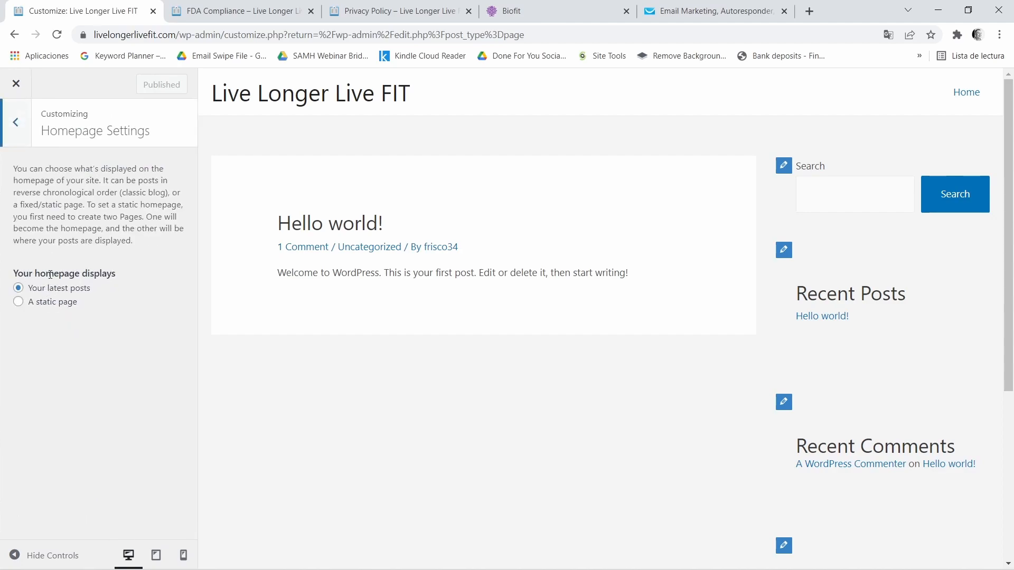
click(17, 307)
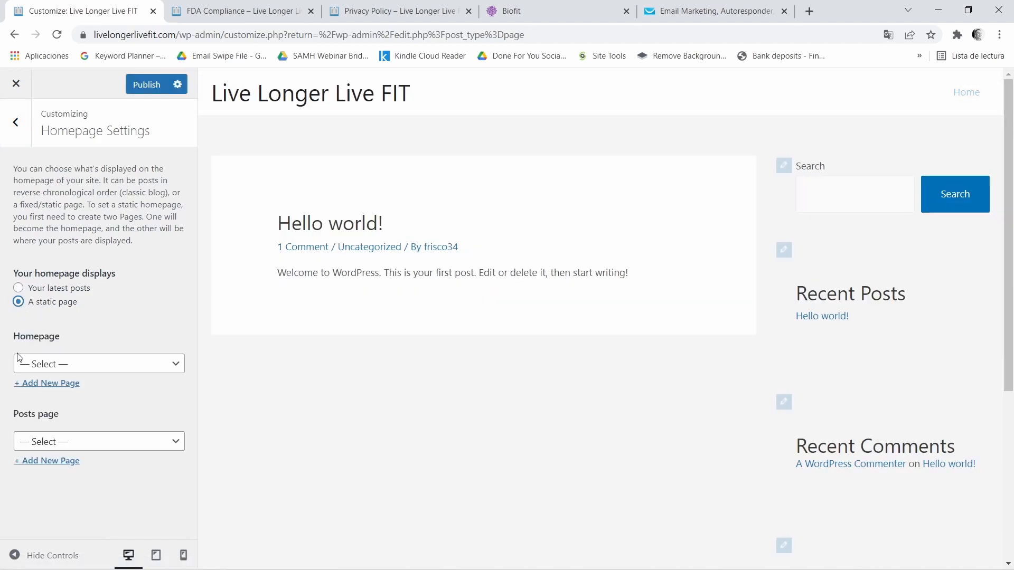
click(161, 372)
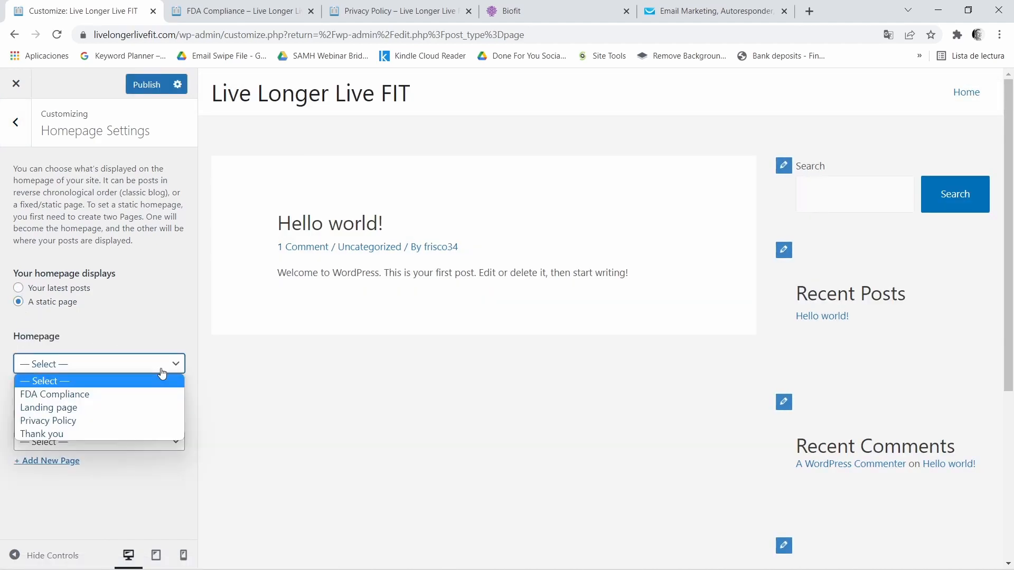
click(66, 410)
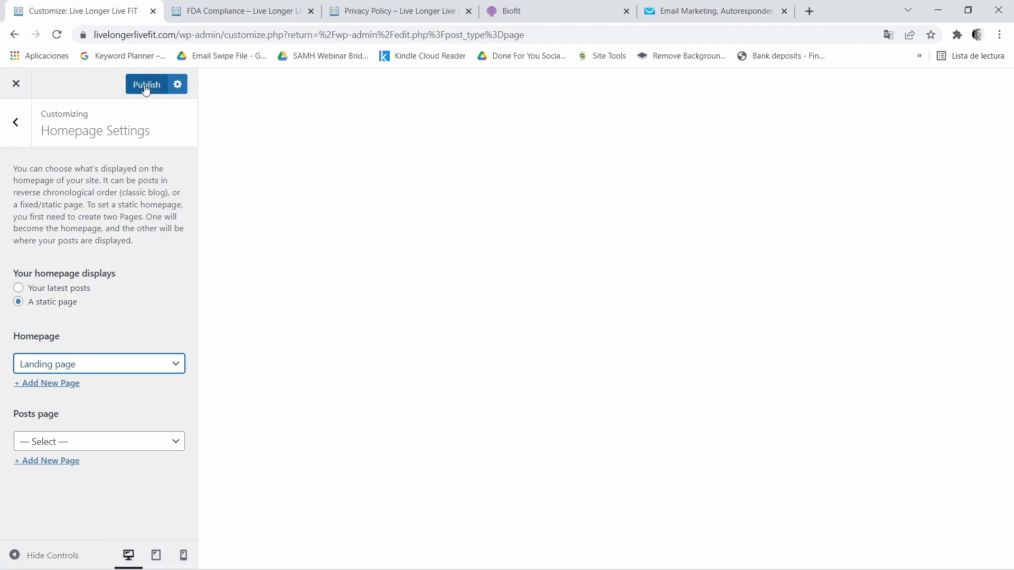
click(146, 87)
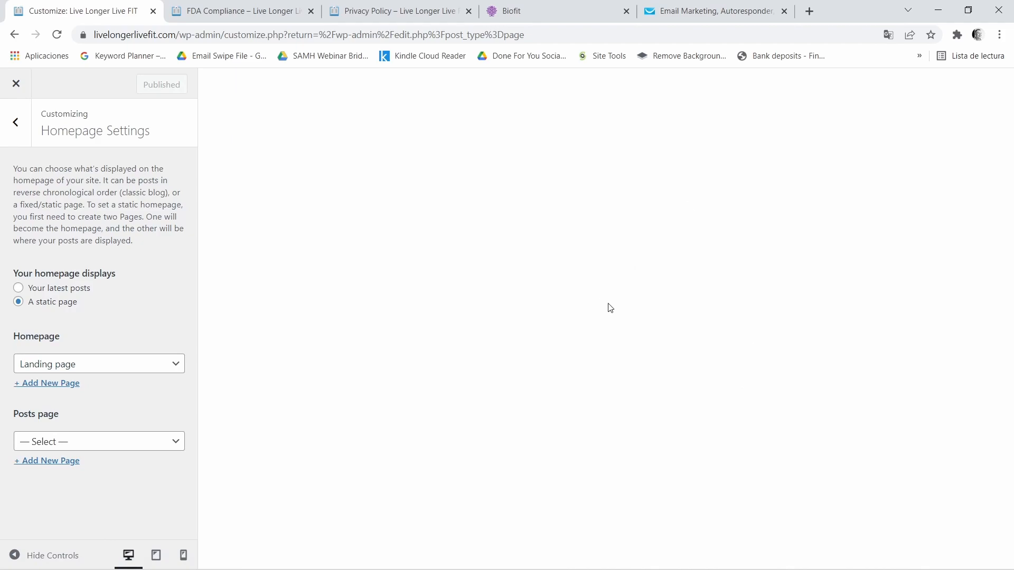
click(24, 85)
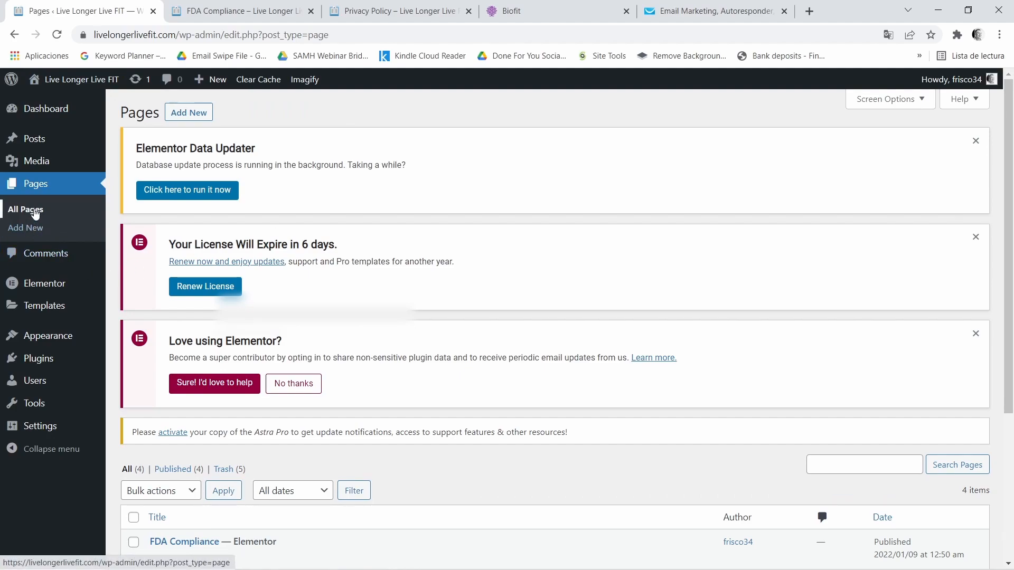
- Open the "Landing page" entry for editing in Elementor
scroll(414, 217, down, 4)
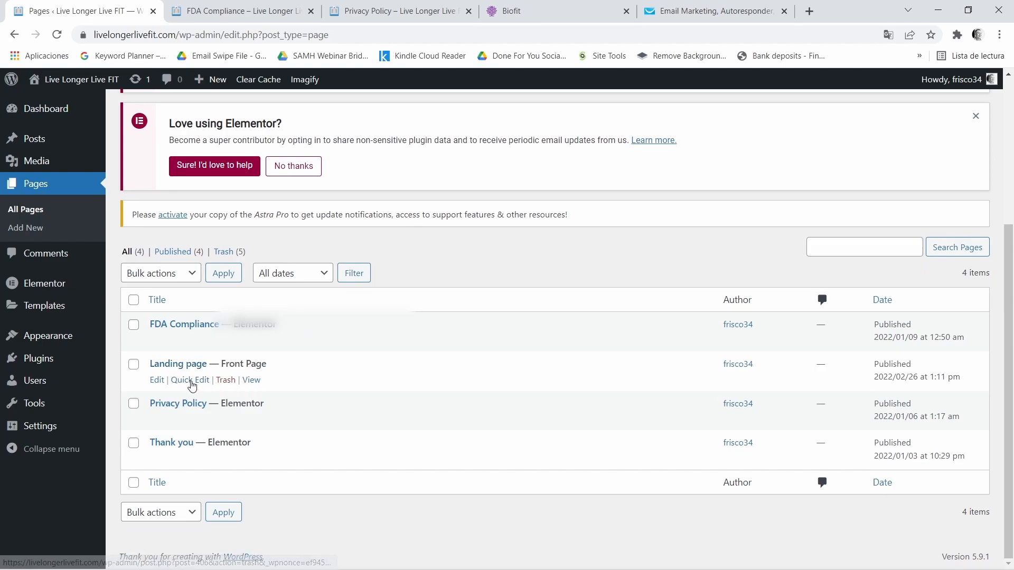
click(158, 380)
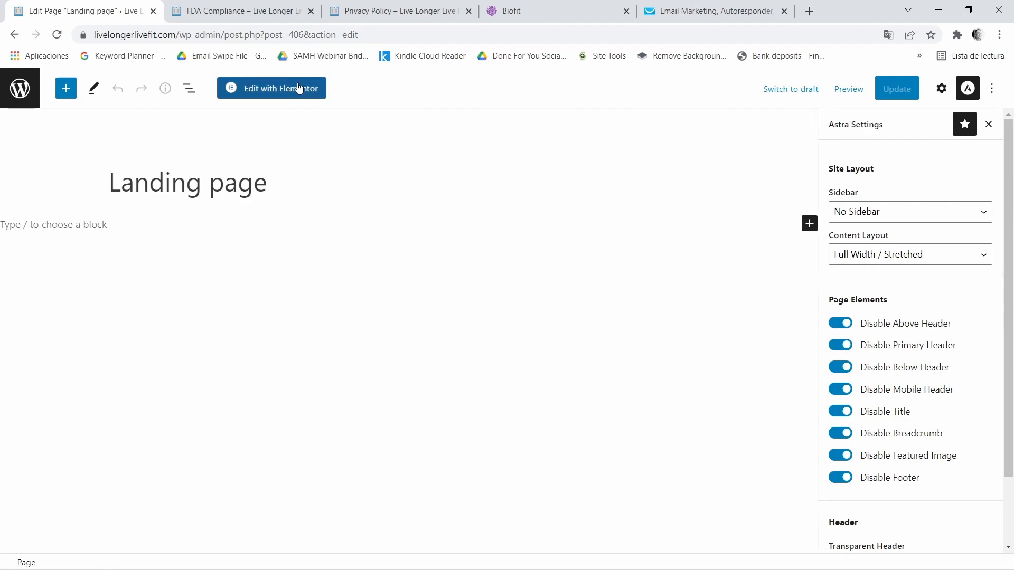
click(265, 91)
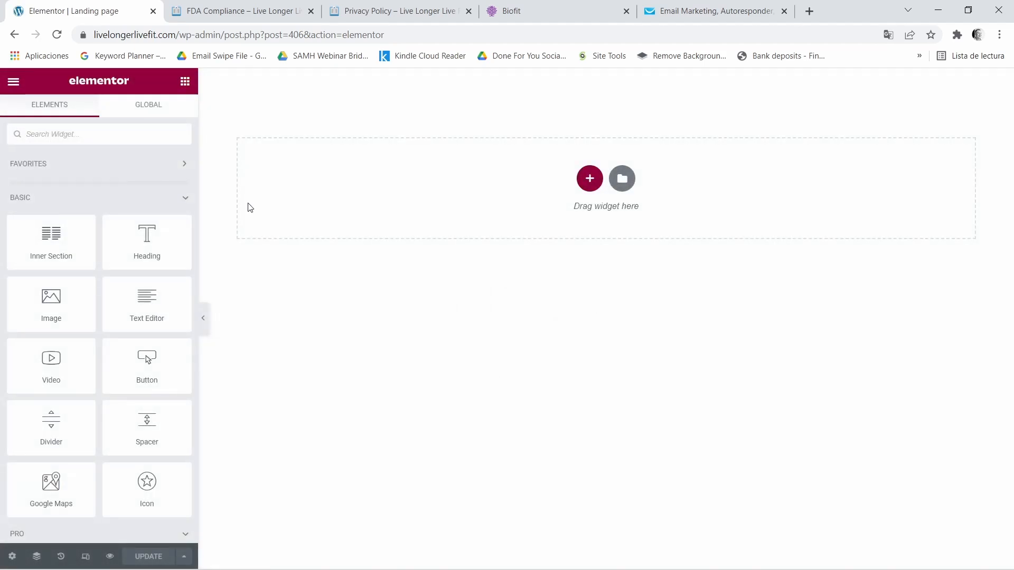
- Add a new single-column section to the empty page
scroll(108, 328, down, 5)
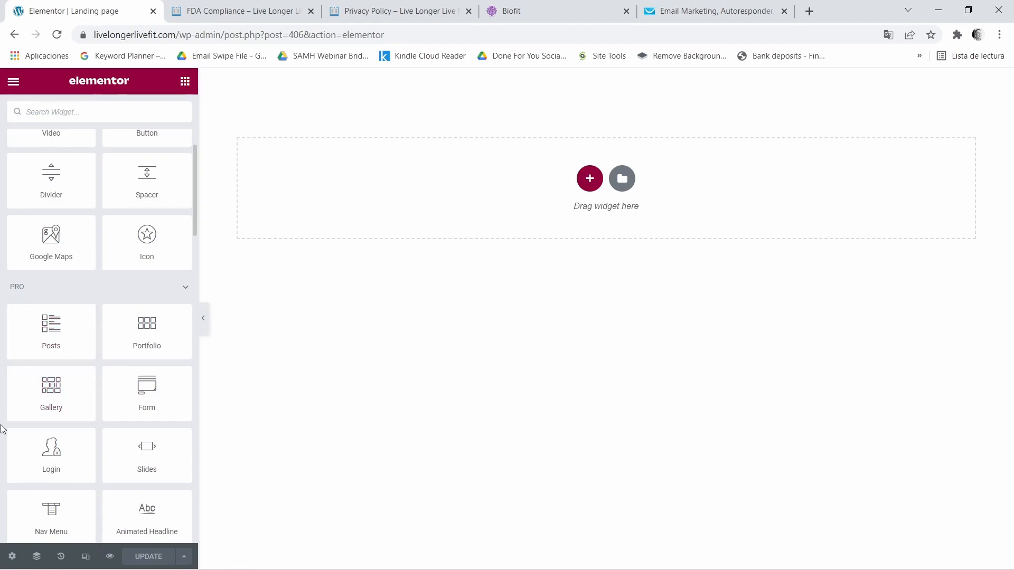
scroll(84, 472, up, 5)
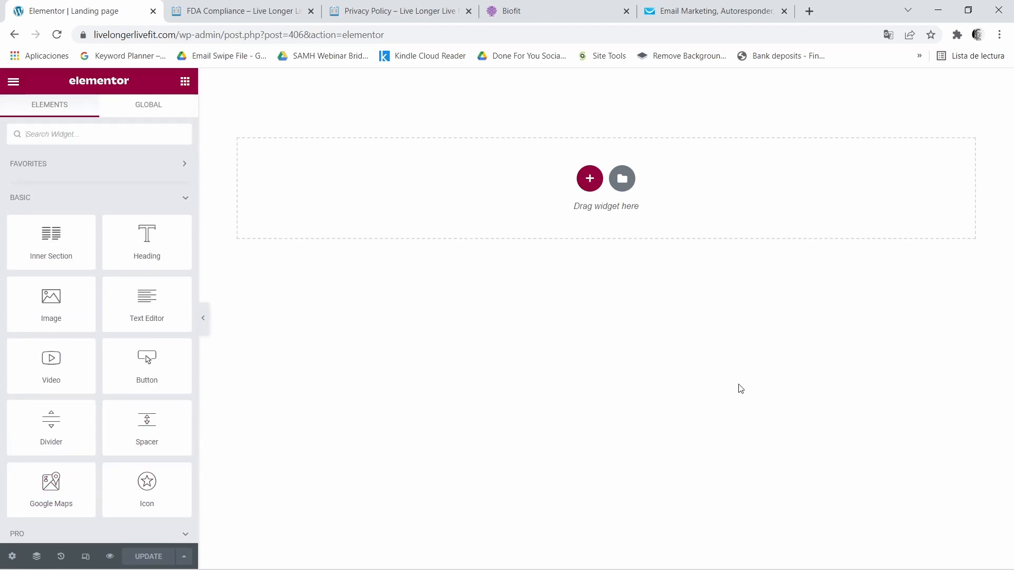
click(589, 179)
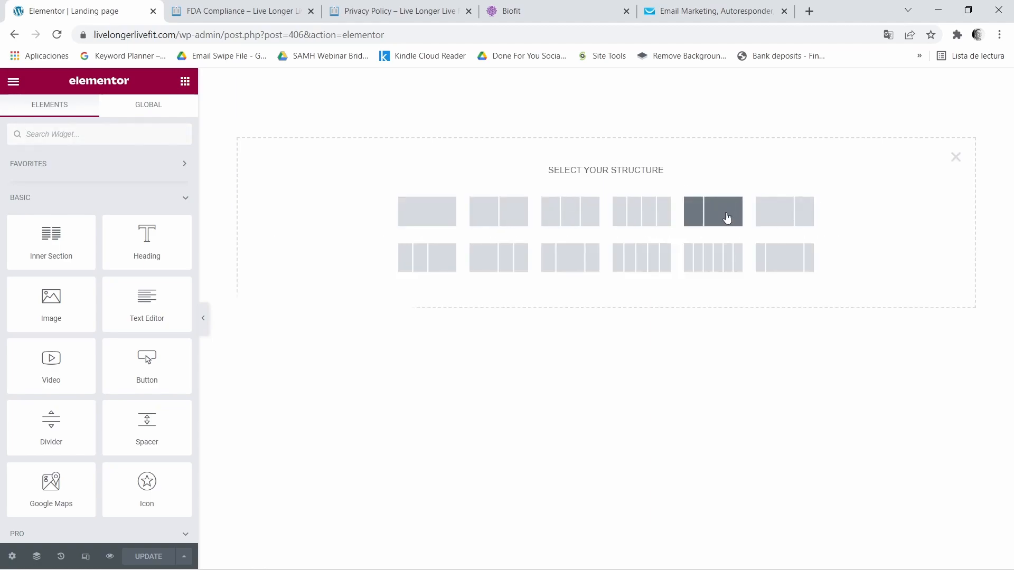
click(438, 219)
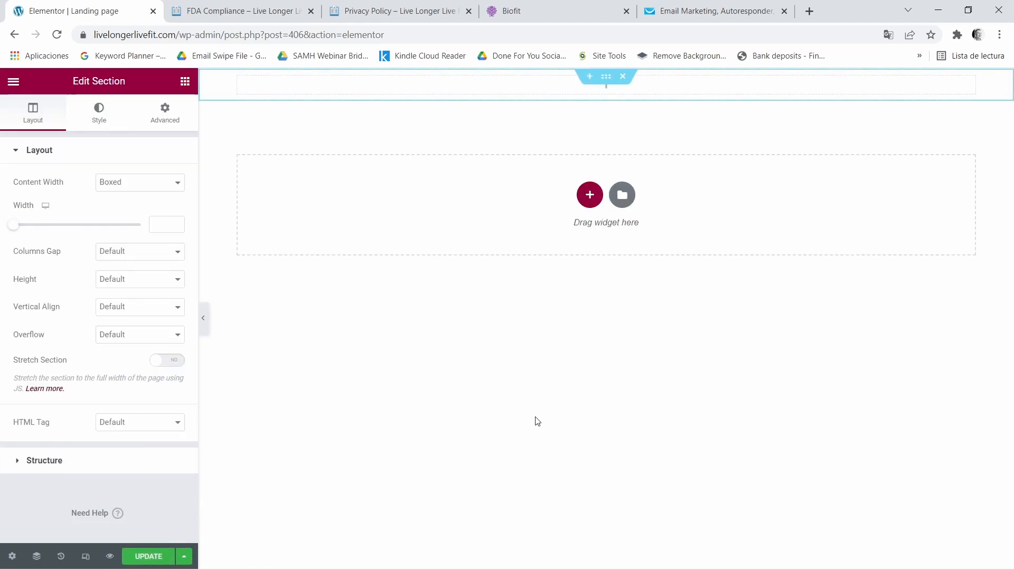
- Switch to the Notepad file with the Biofit funnel headlines and copy the line "Free Video Reveals: The ´´7 Miracle Microbe Solution´´"
mouse_move(629, 567)
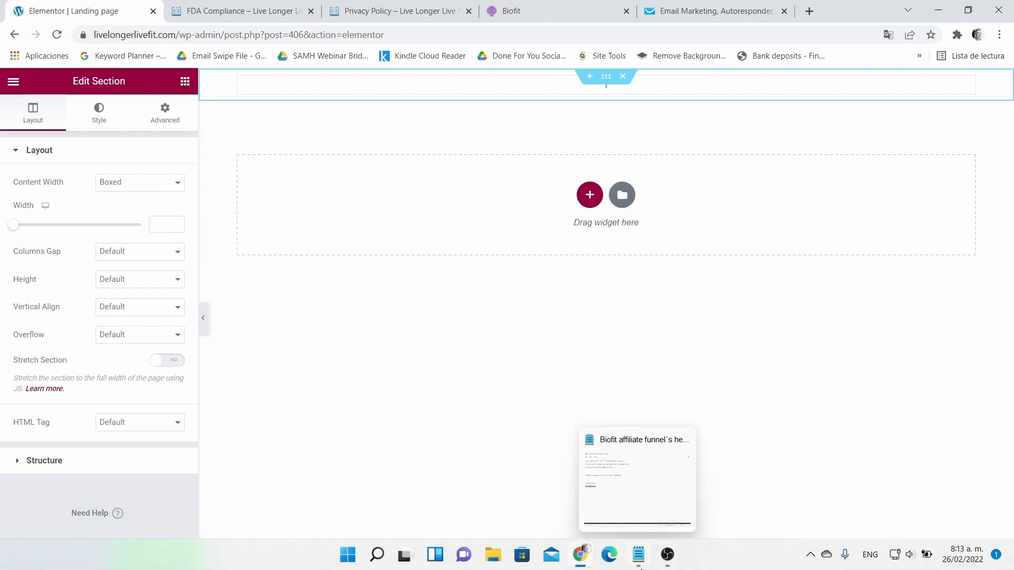
click(652, 530)
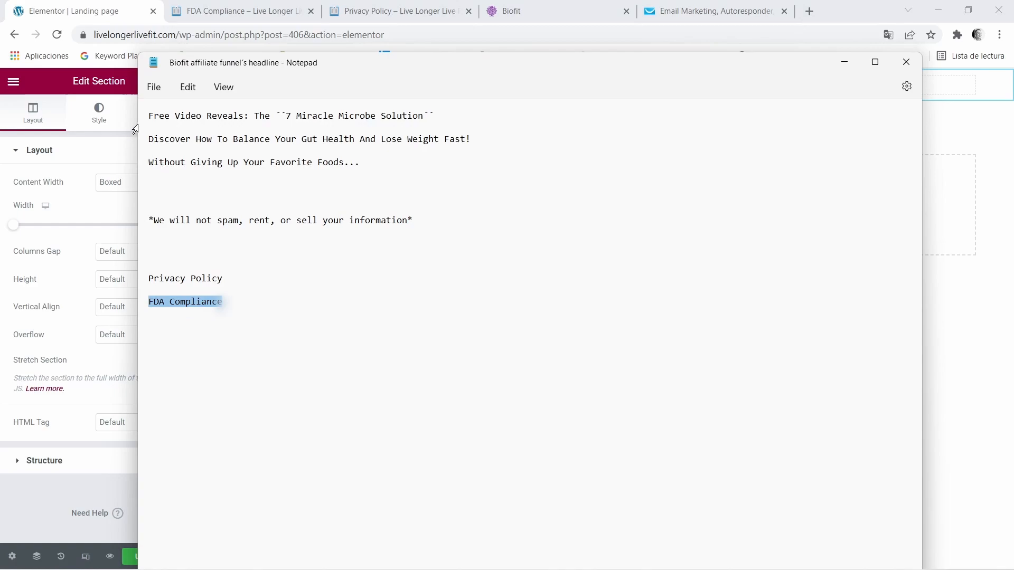
triple_click(152, 120)
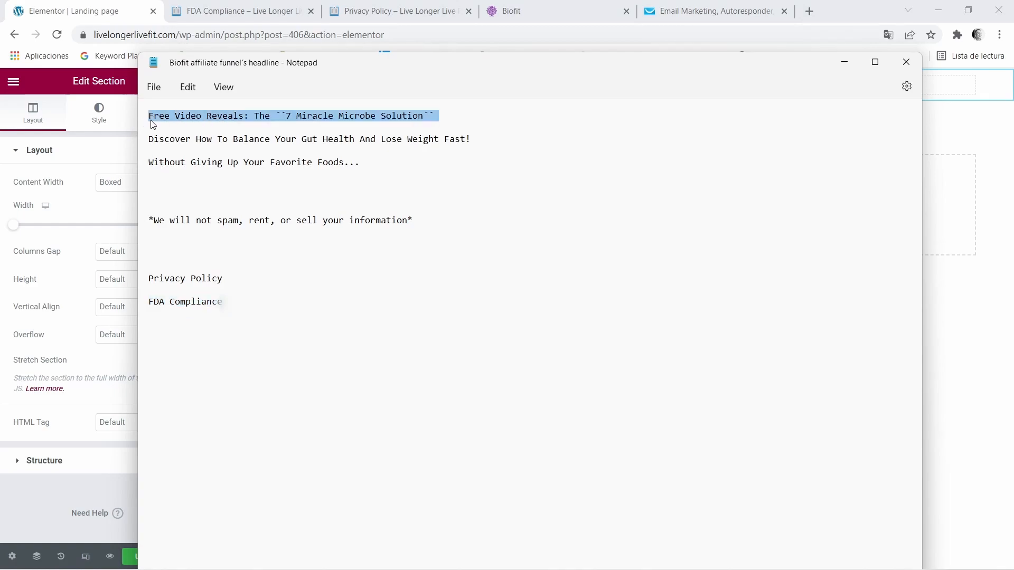
right_click(152, 123)
click(205, 202)
click(845, 62)
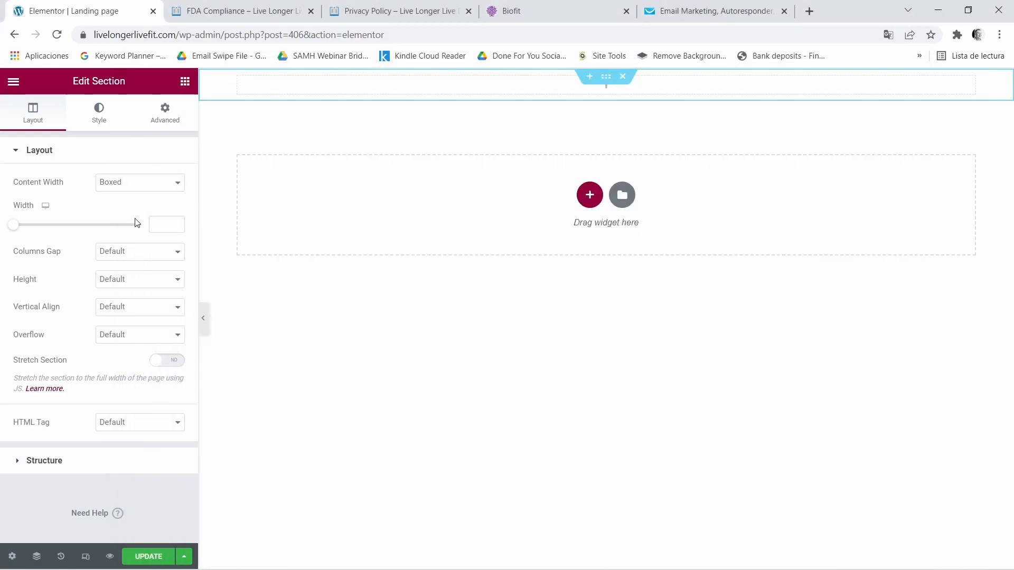
- Place a Heading widget in the new section and center its alignment
click(185, 82)
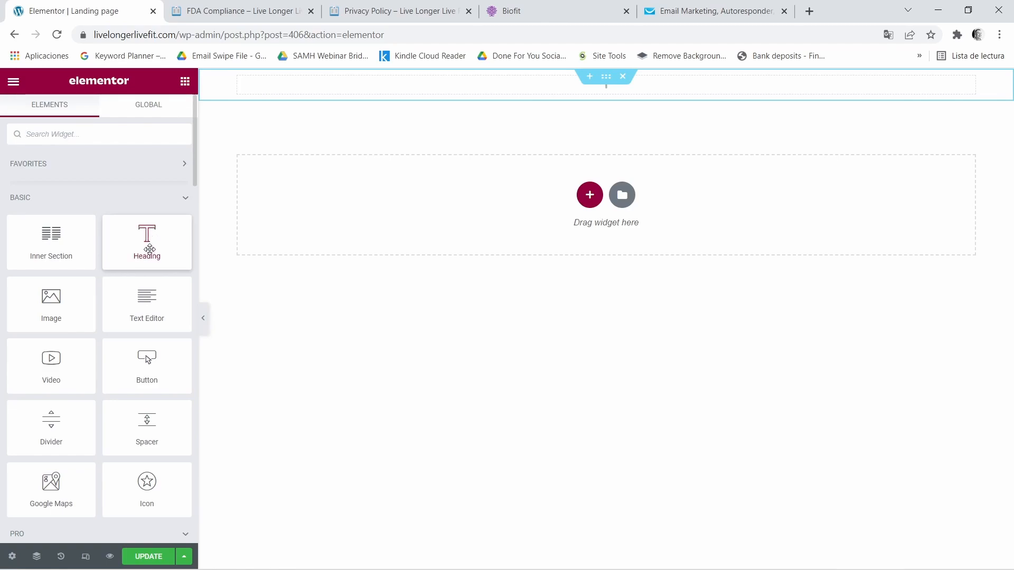
drag(149, 249, 602, 91)
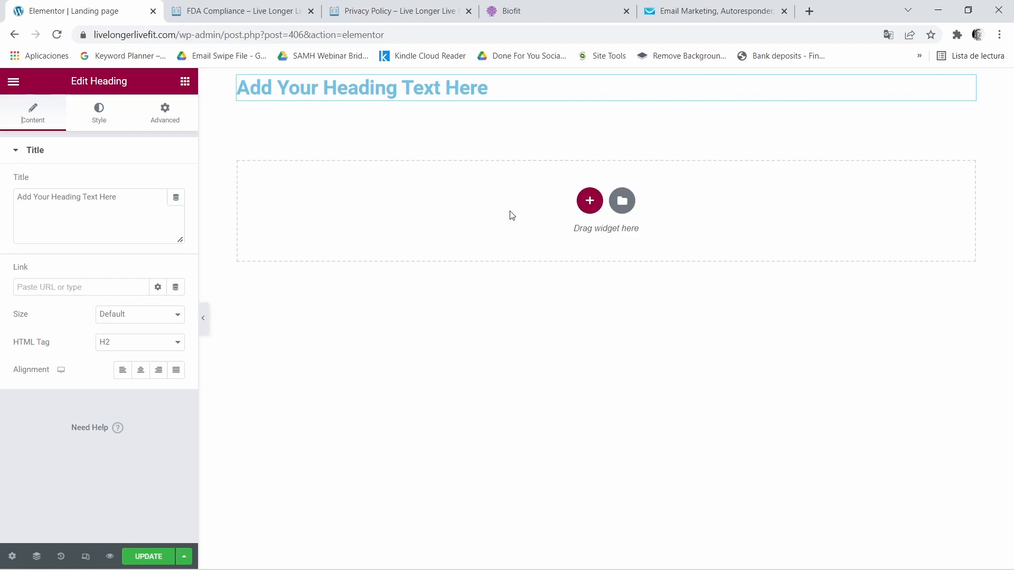
click(140, 371)
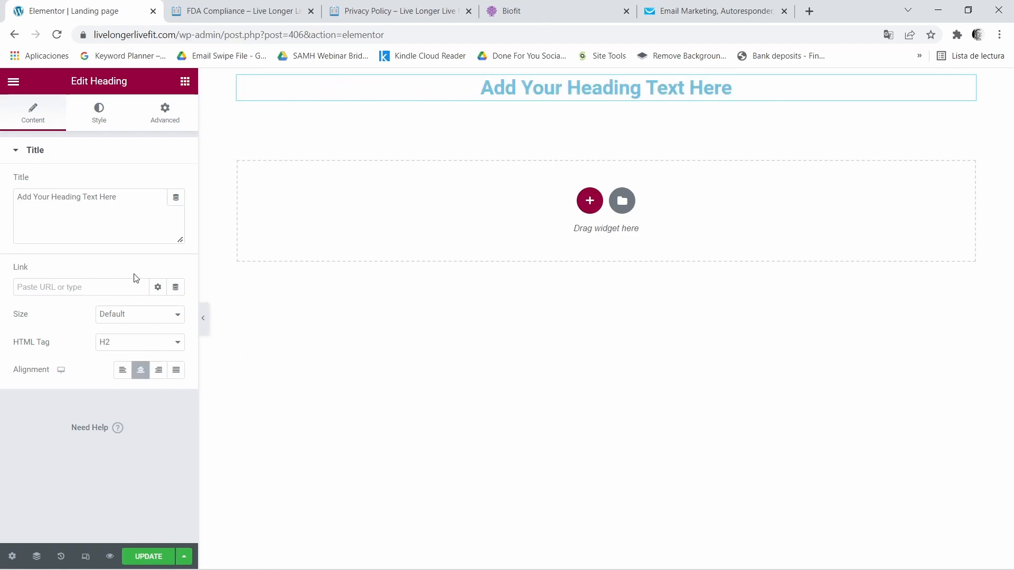
- Replace the heading's placeholder title with the copied text "Free Video Reveals: The ´´7 Miracle Microbe Solution´´"
click(98, 210)
triple_click(112, 194)
right_click(112, 194)
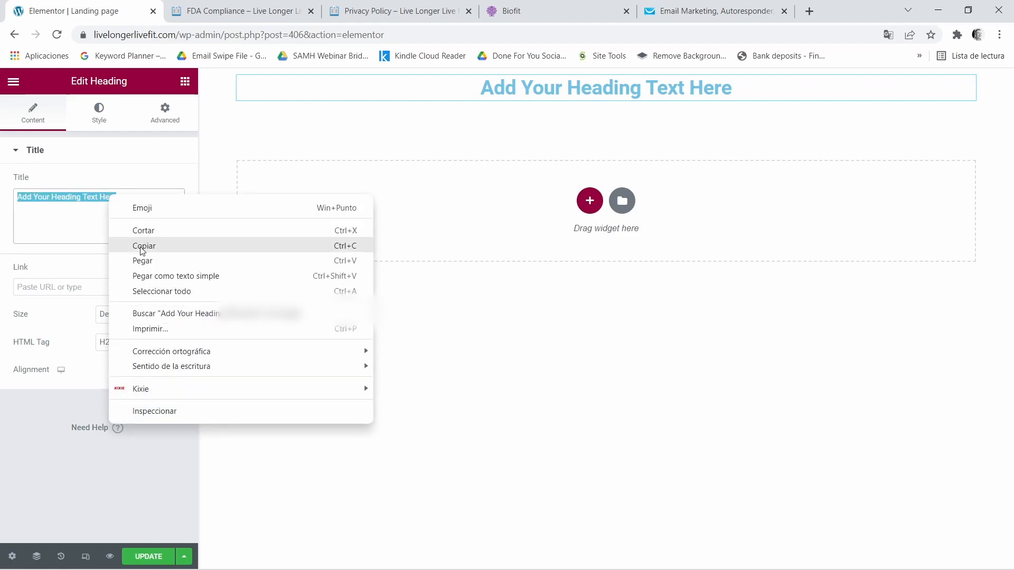
click(151, 272)
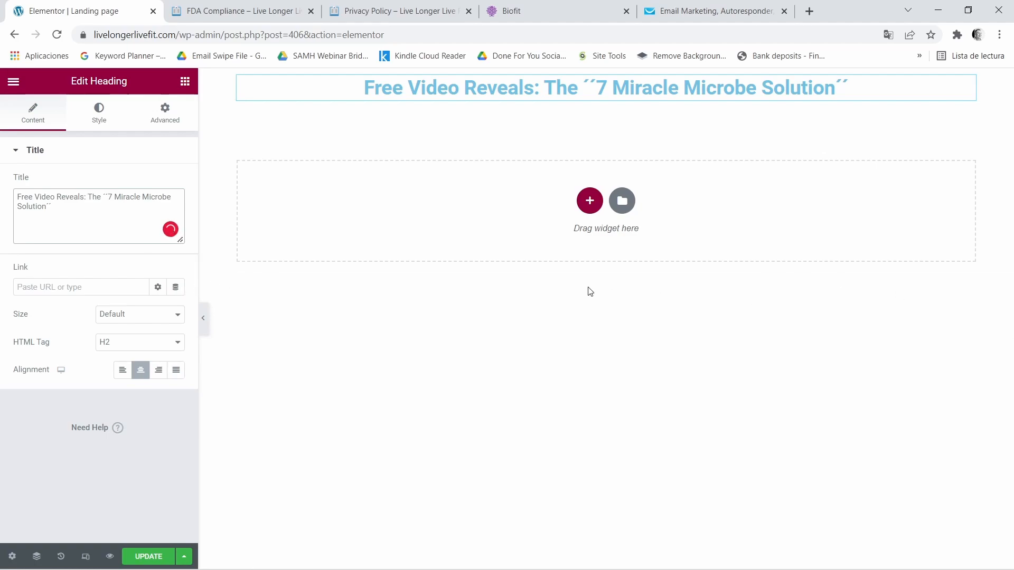
- Switch to the Notepad file and copy the line "Discover How To Balance Your Gut Health And Lose Weight Fast!"
mouse_move(667, 568)
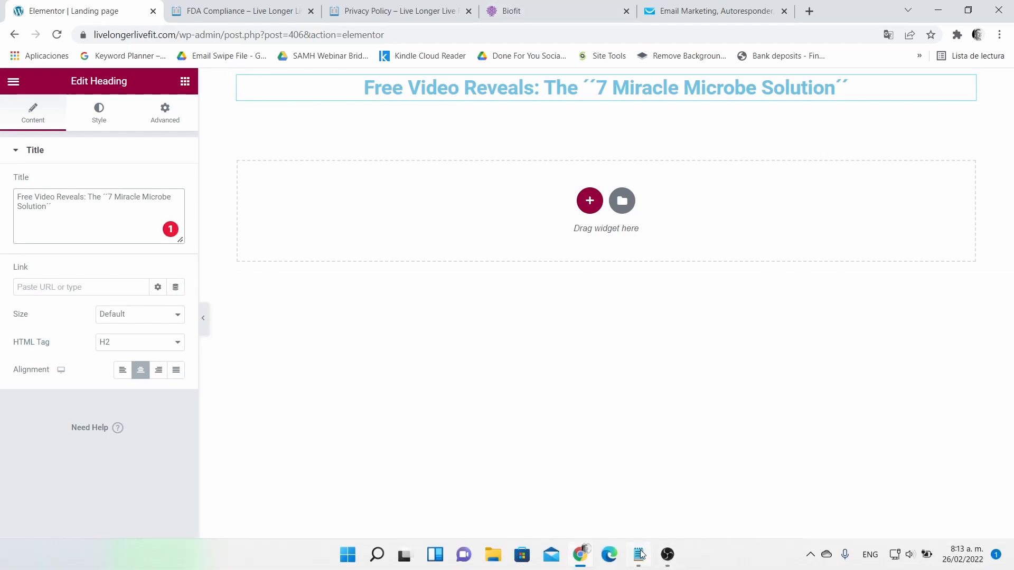
click(639, 554)
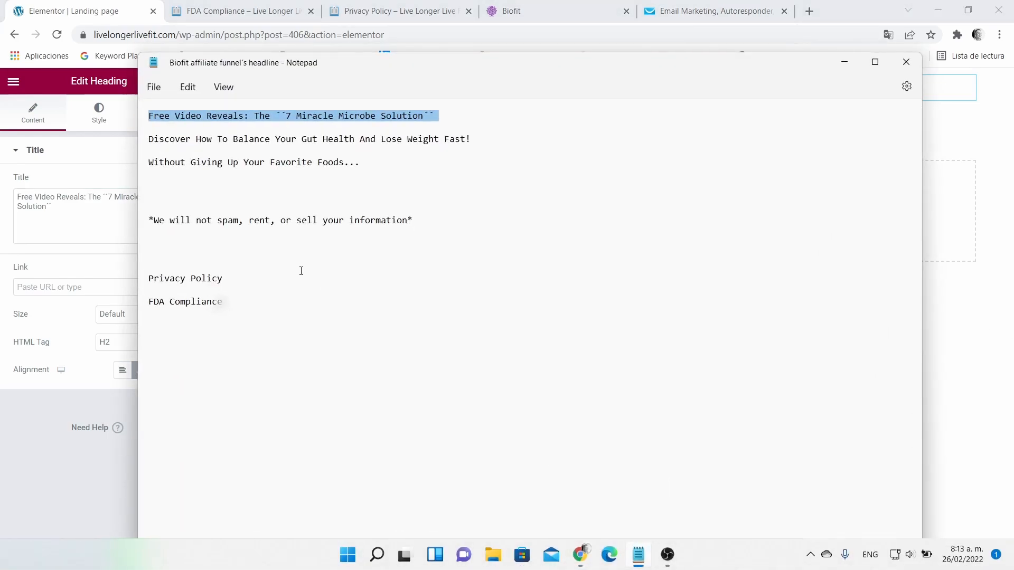
triple_click(176, 148)
right_click(179, 150)
click(226, 214)
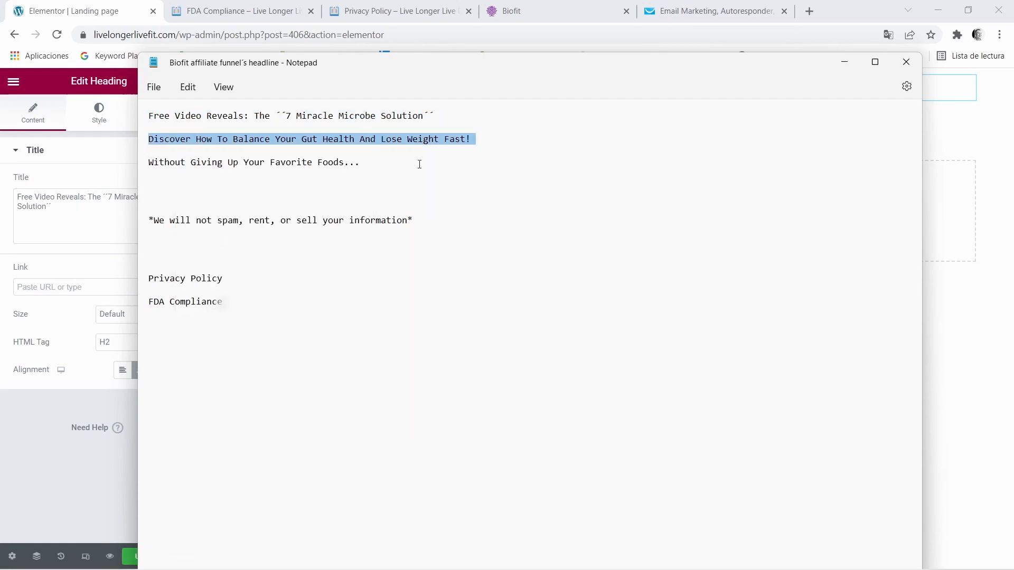
click(844, 61)
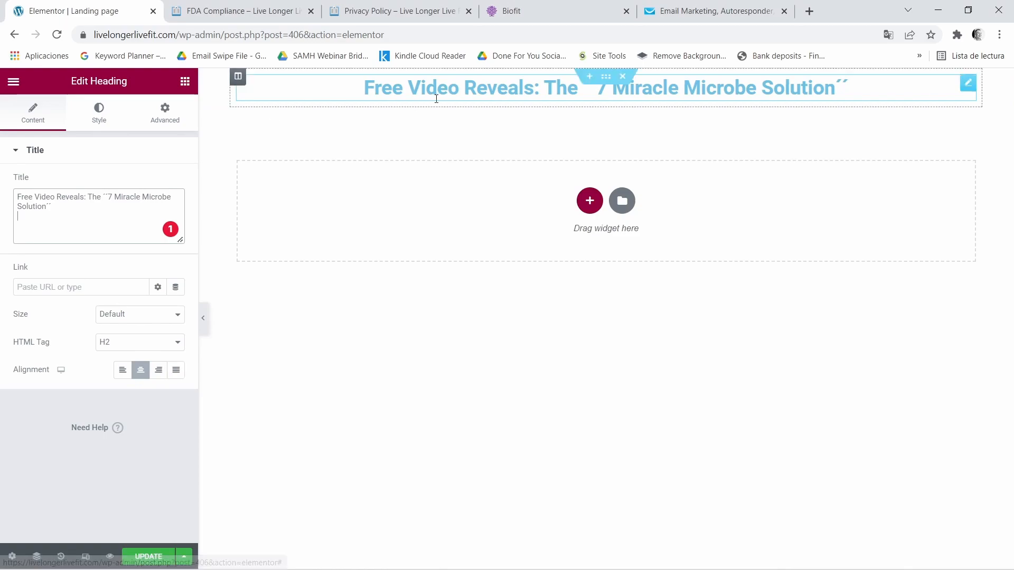
- Add a second Heading widget below the first, with the copied title "Discover How To Balance Your Gut Health And Lose Weight Fast!"
click(185, 81)
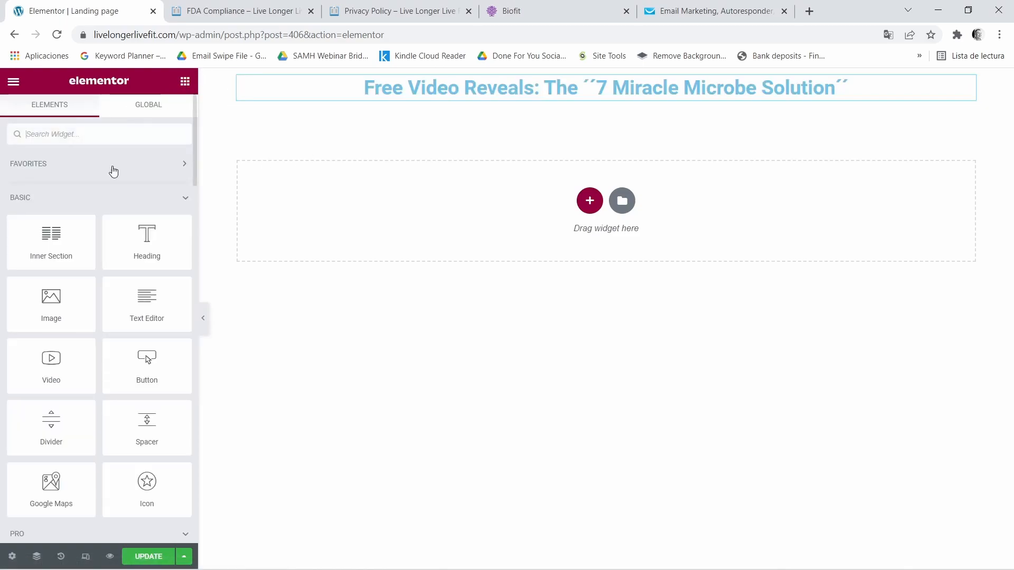
drag(132, 240, 534, 101)
click(80, 199)
key(ctrl+a)
right_click(80, 199)
click(118, 263)
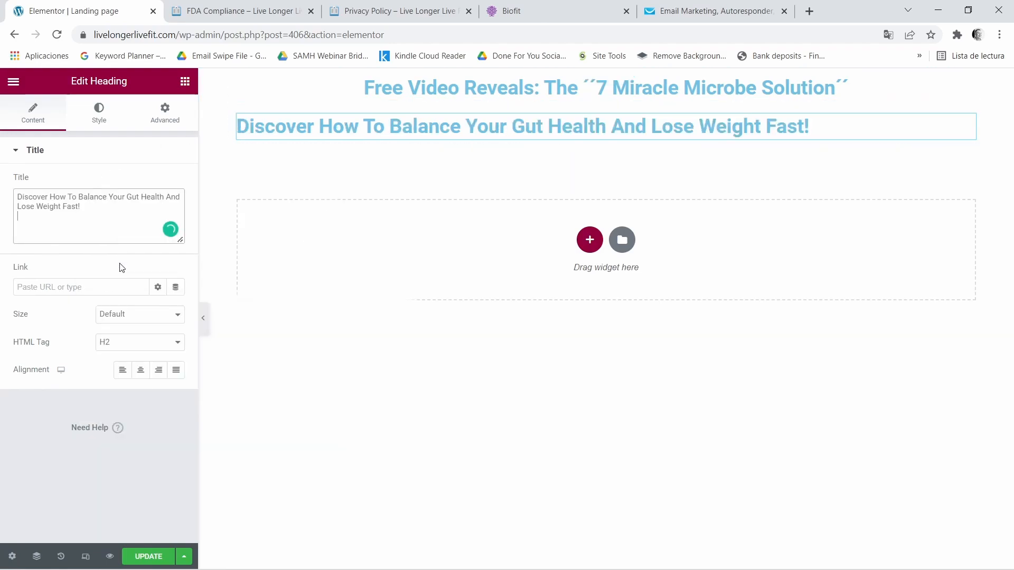
- Center the second heading and copy the line "Without Giving Up Your Favorite Foods..." from the Notepad file
click(140, 370)
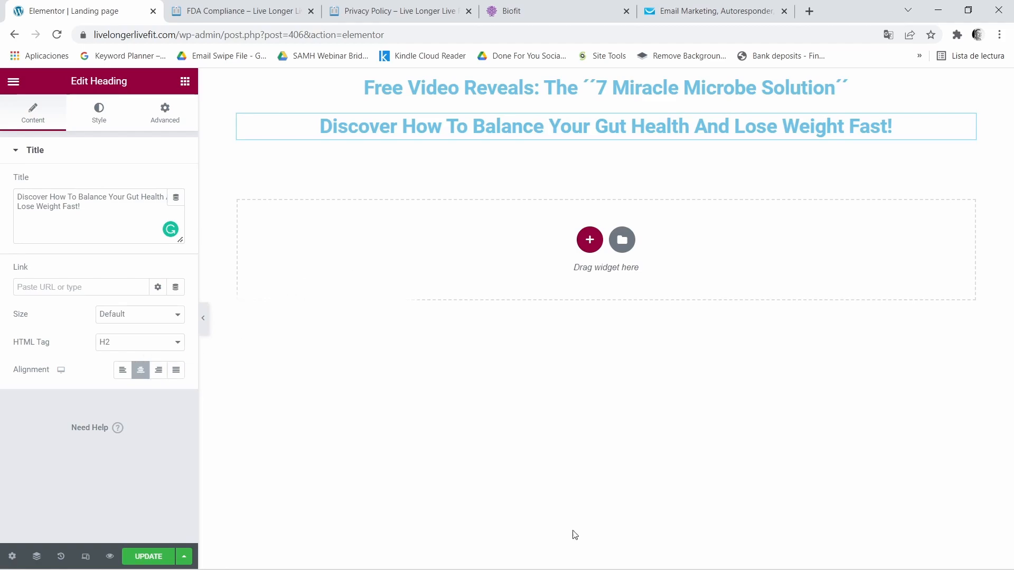
click(649, 564)
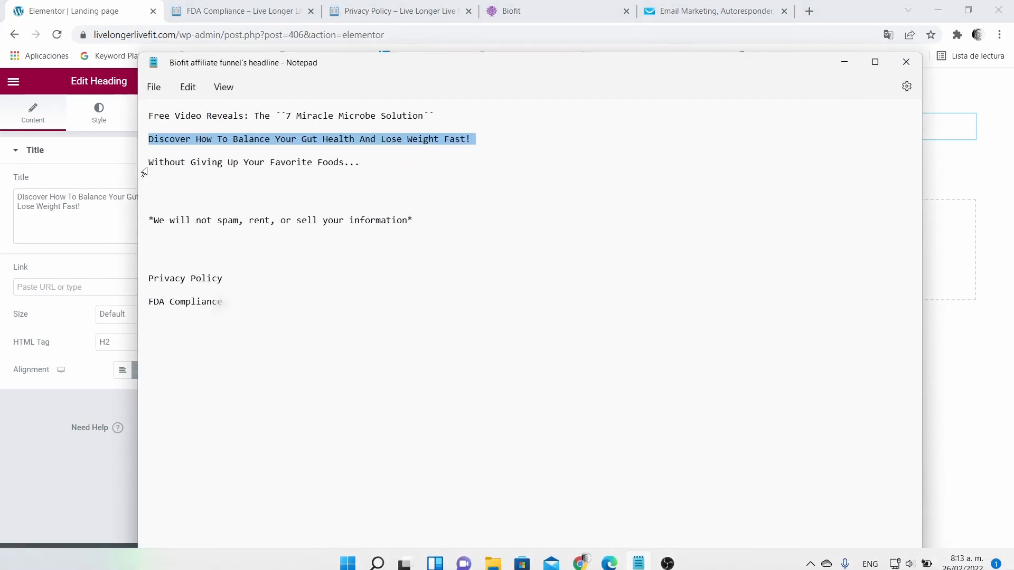
click(149, 139)
drag(151, 162, 364, 163)
right_click(151, 163)
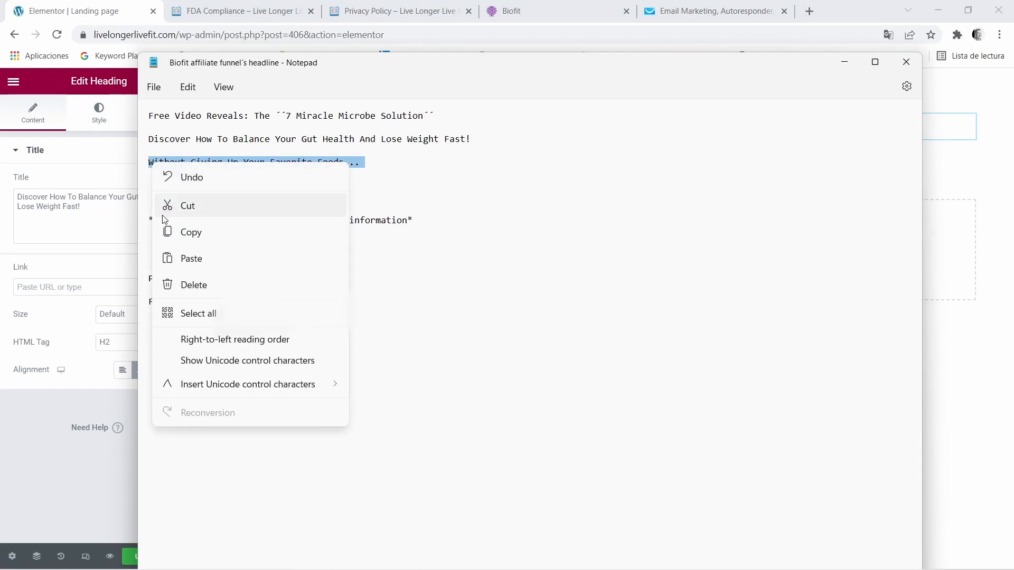
click(189, 232)
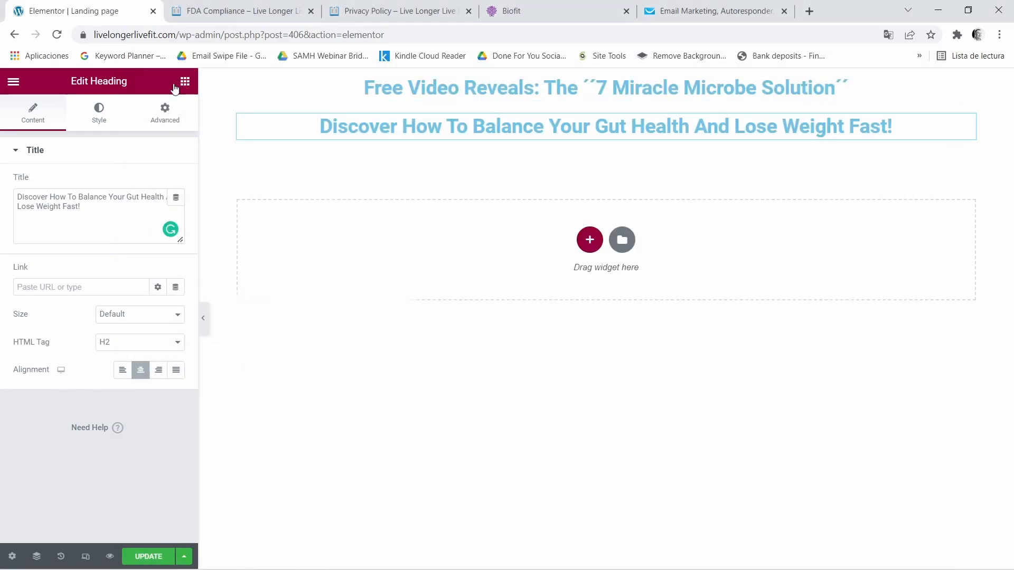
- Add a third Heading widget below the second, with the copied title "Without Giving Up Your Favorite Foods...", and center it
click(184, 82)
drag(149, 248, 596, 145)
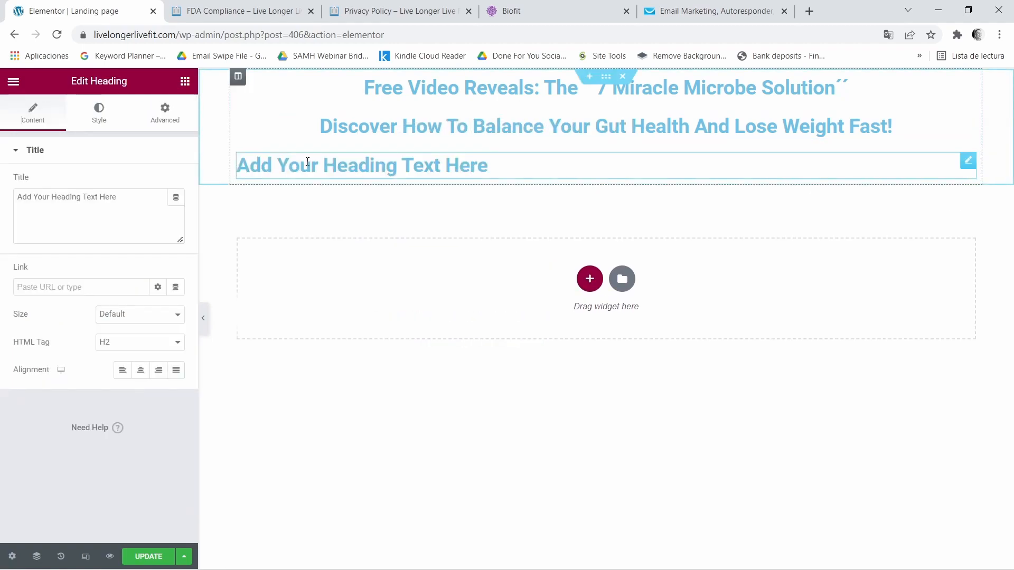
triple_click(111, 193)
right_click(110, 194)
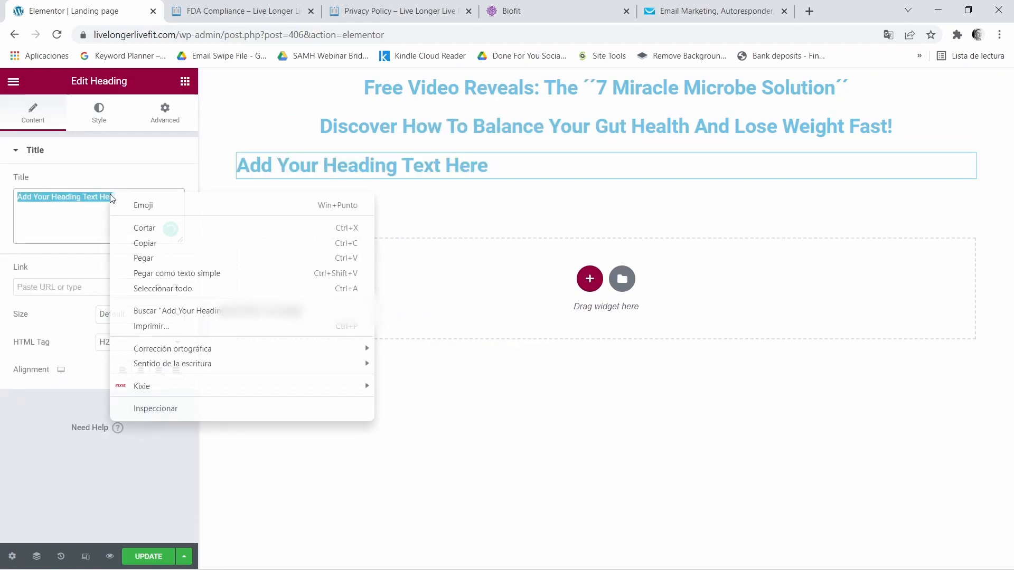
click(148, 258)
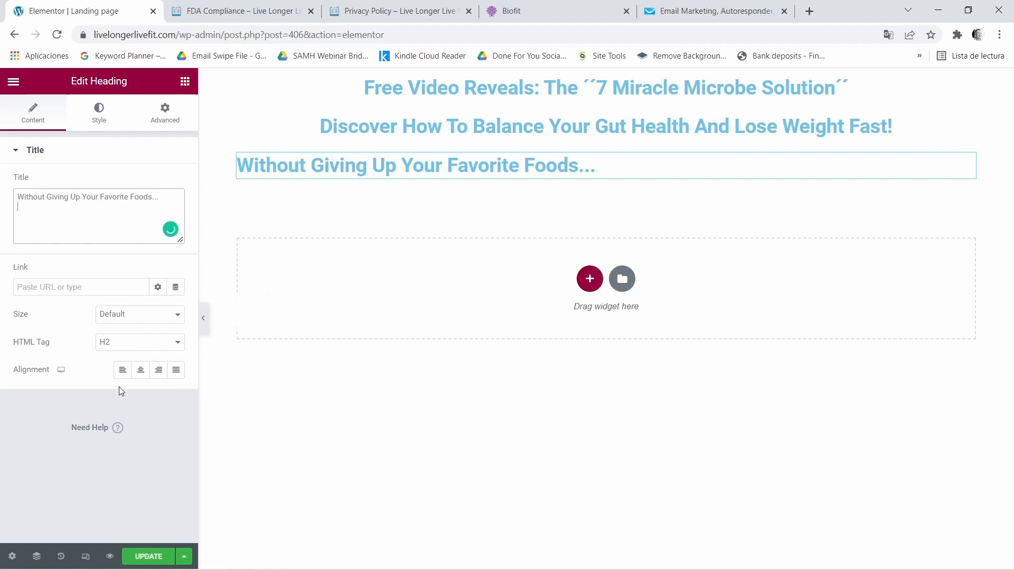
click(141, 376)
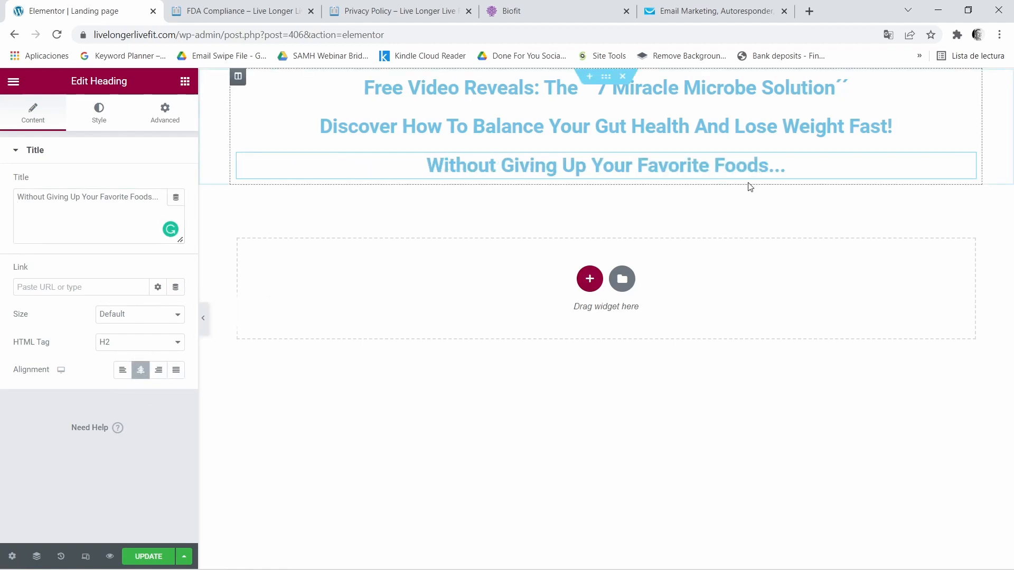
- Switch to the Biofit sales page and sample the yellow of "Choose Your Discounted Package Below" with the ColorZilla page color picker
click(582, 7)
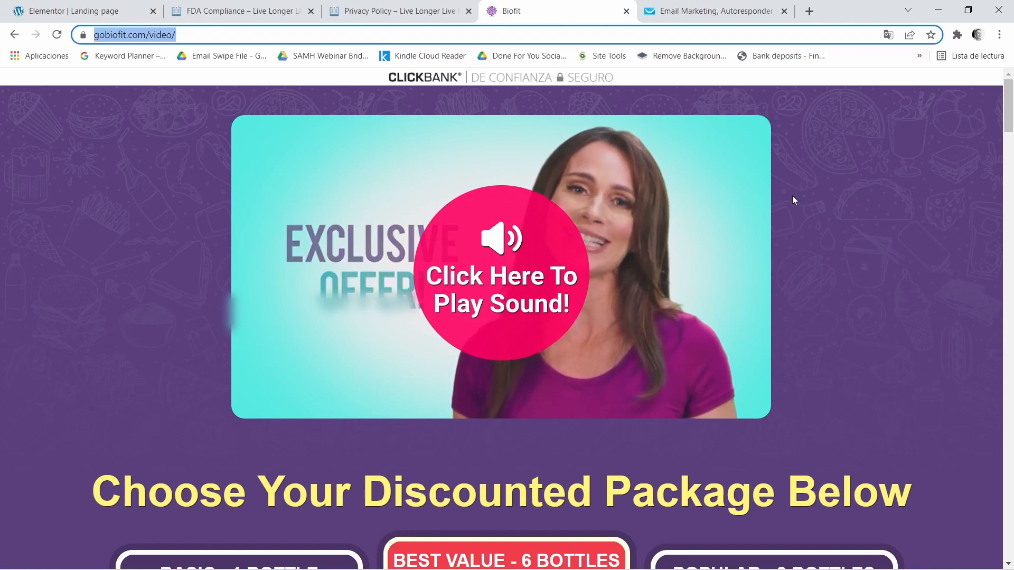
scroll(414, 414, down, 2)
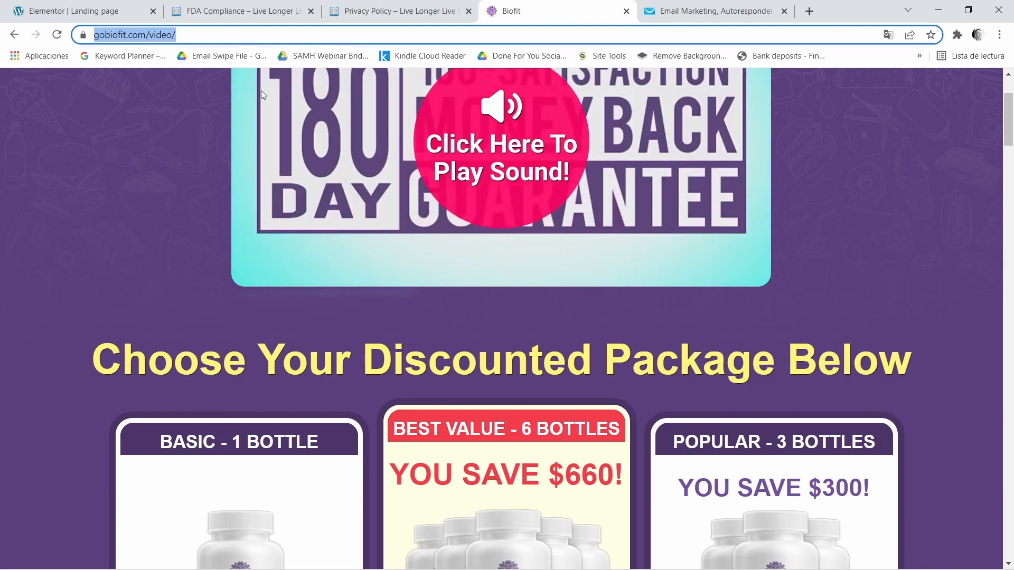
click(74, 10)
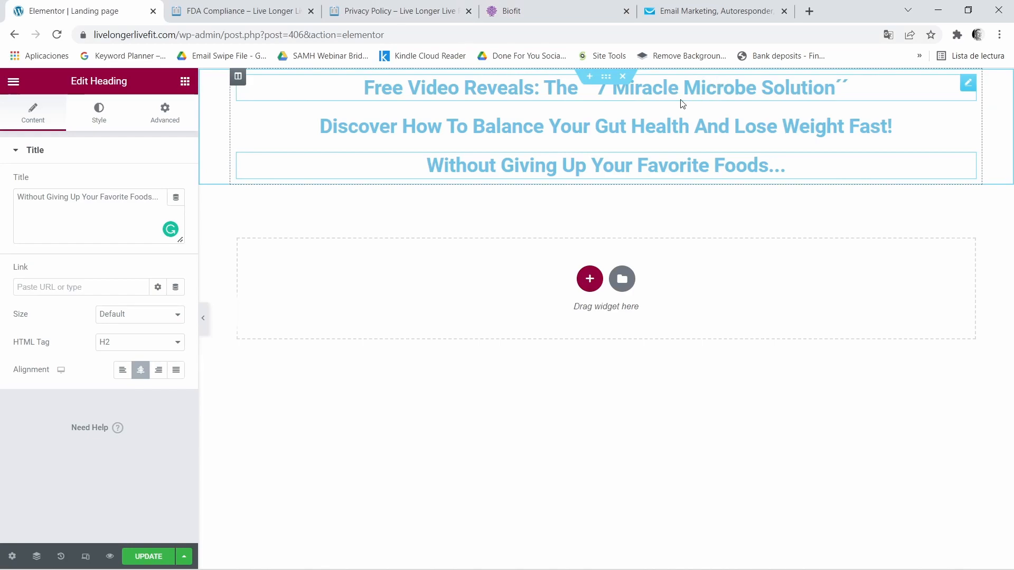
click(510, 10)
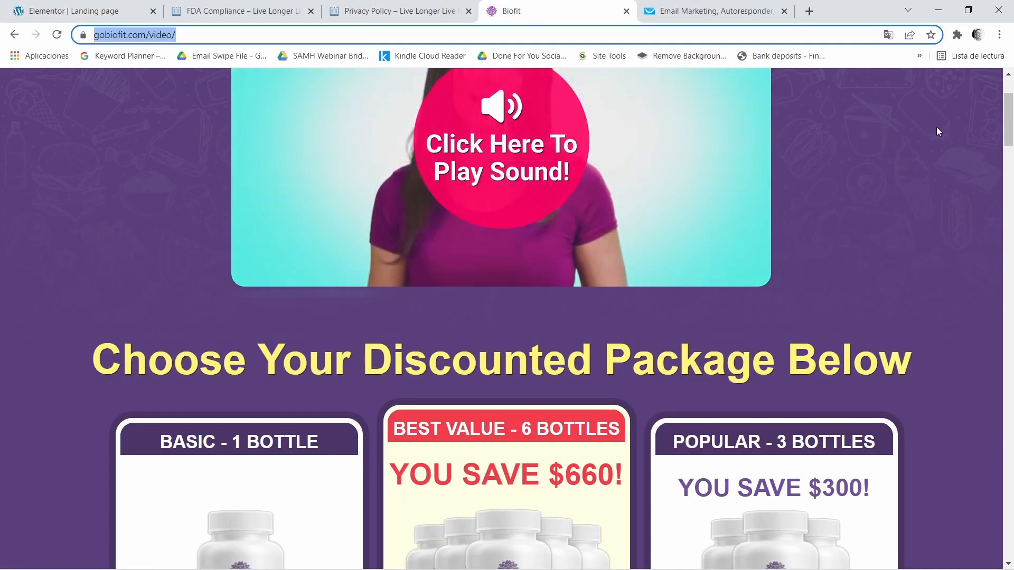
scroll(937, 126, up, 1)
click(957, 35)
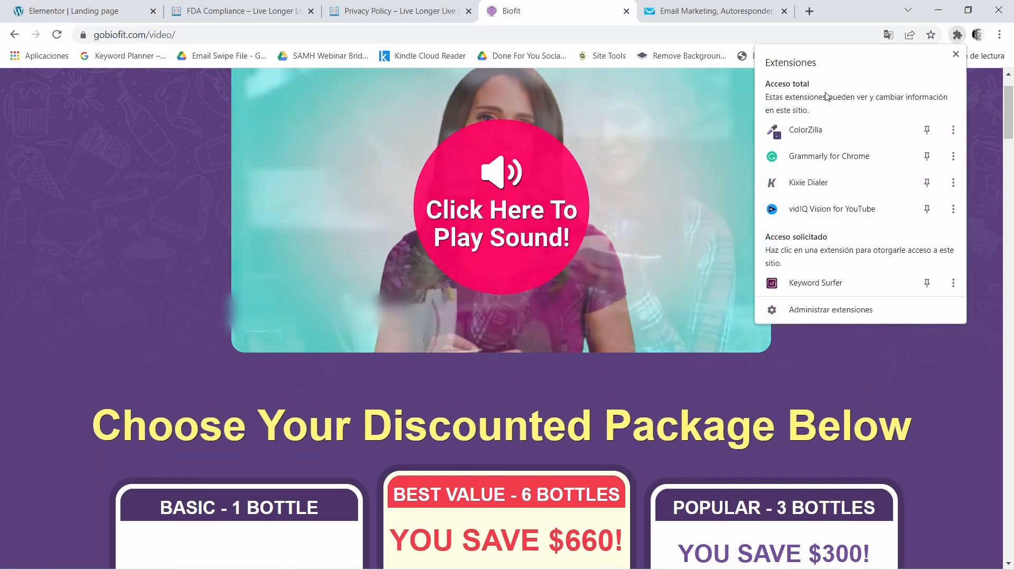
click(826, 131)
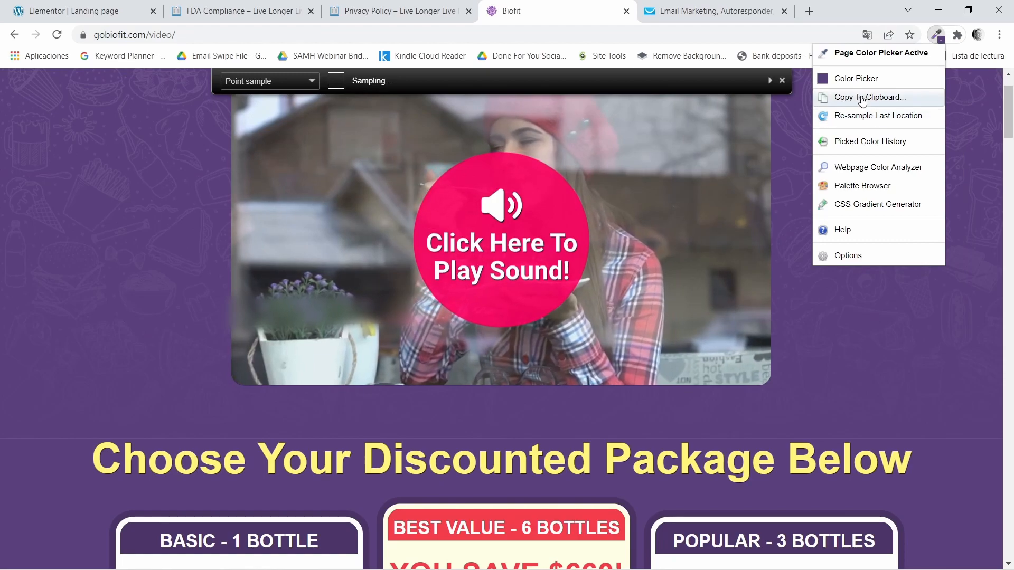
scroll(945, 386, down, 2)
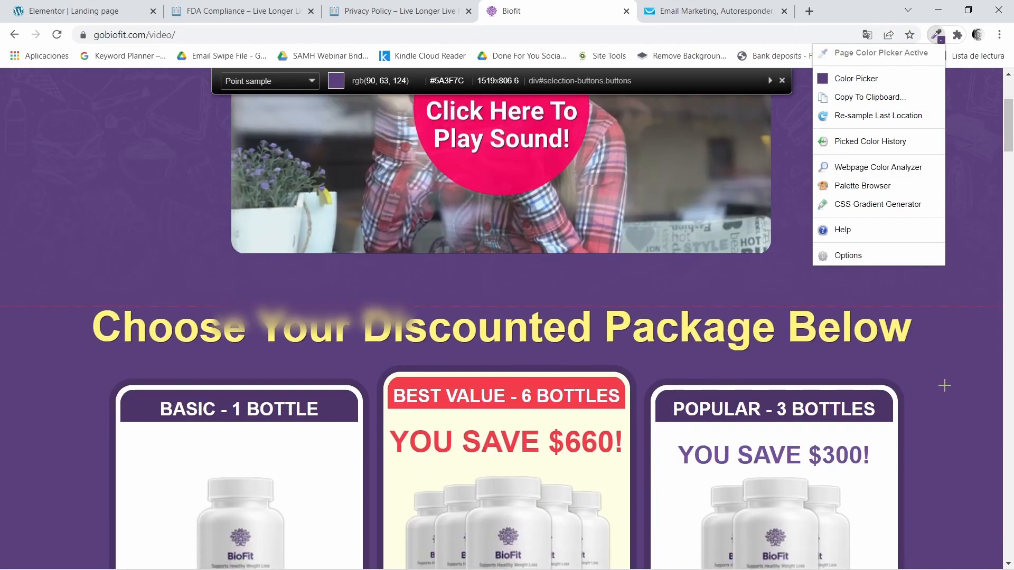
scroll(944, 385, down, 4)
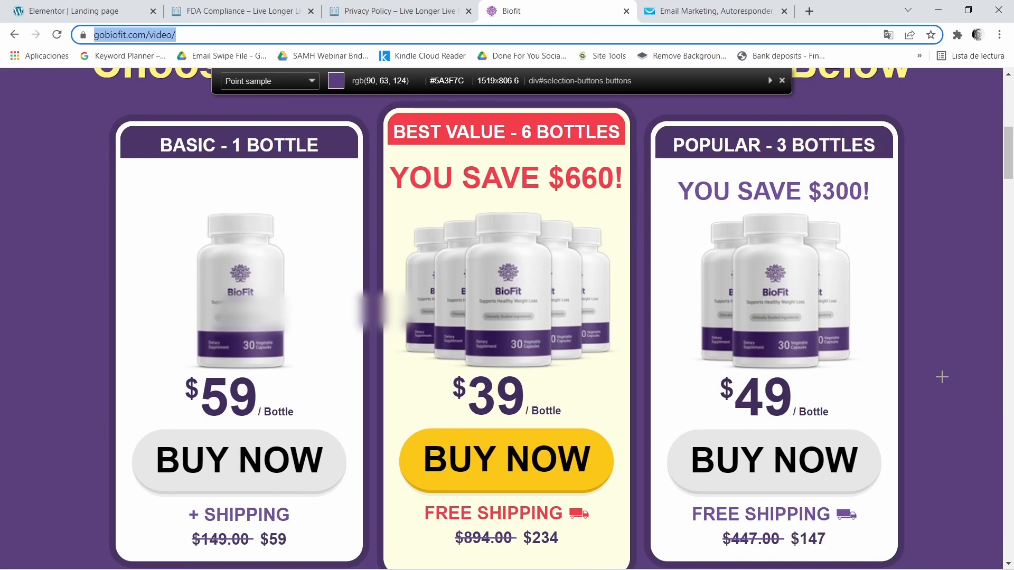
scroll(952, 371, up, 3)
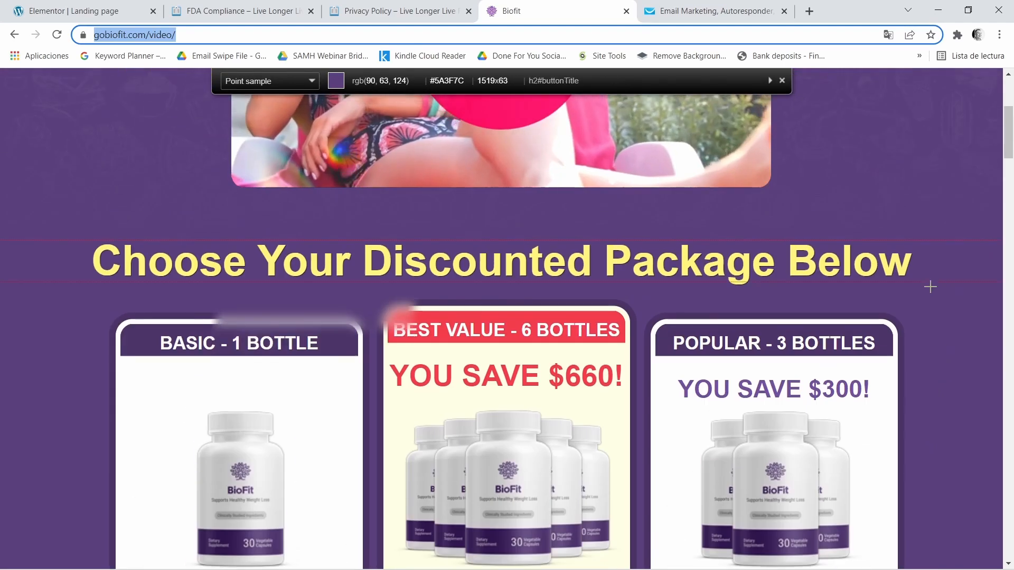
click(903, 269)
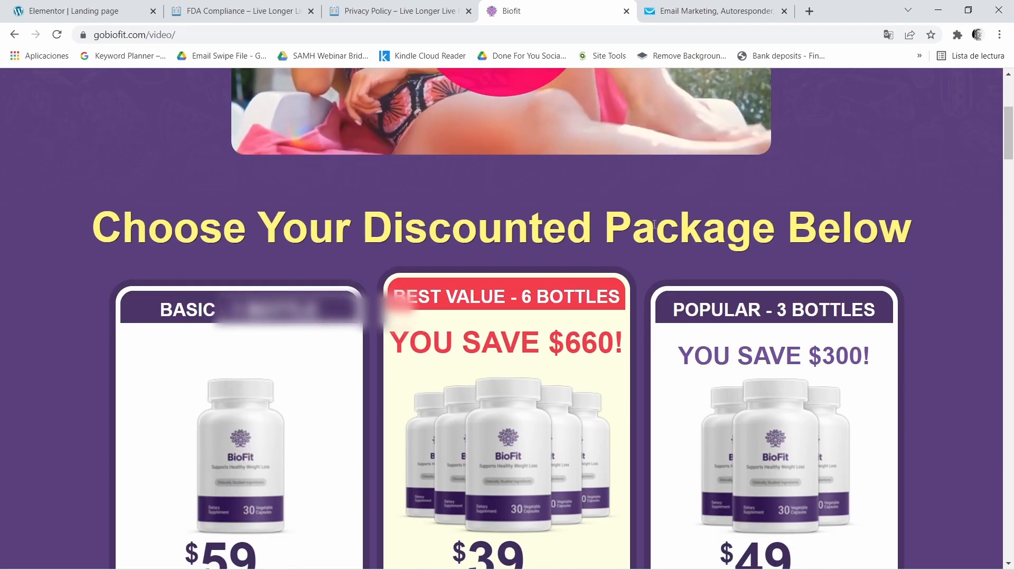
- Return to the Elementor page and set the first heading's text color to the sampled yellow #FFF57D
click(101, 6)
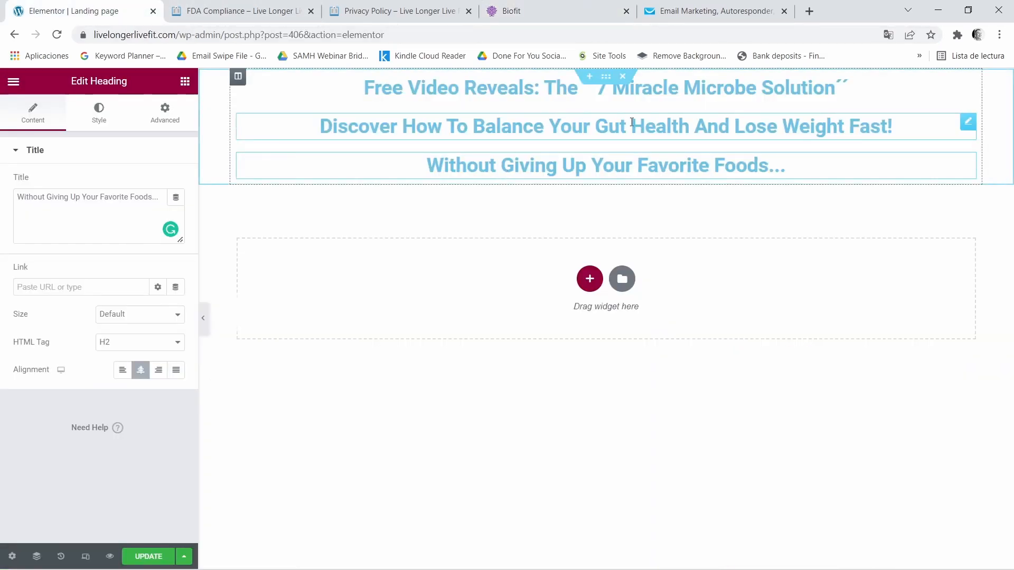
triple_click(971, 93)
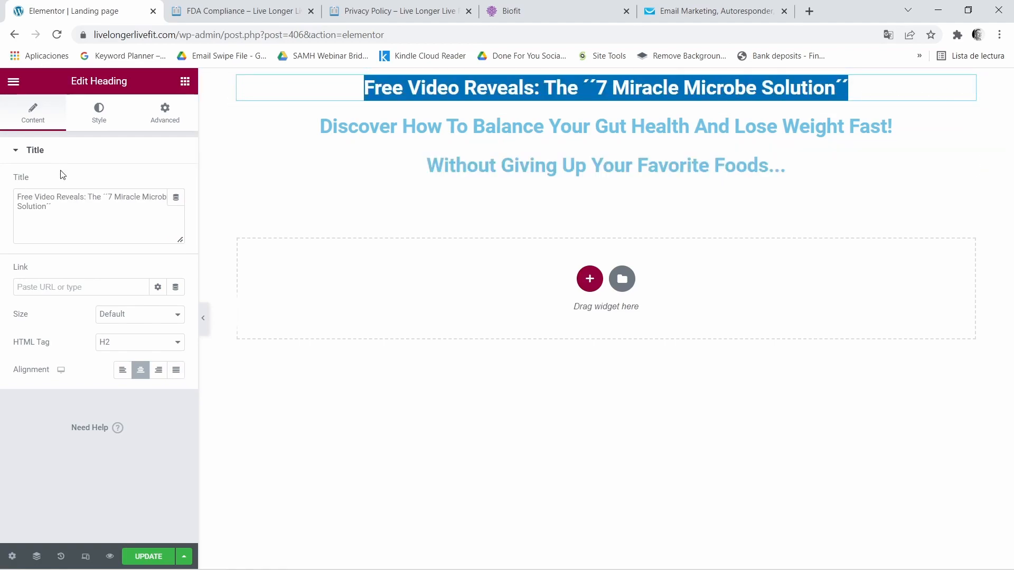
click(97, 123)
click(175, 183)
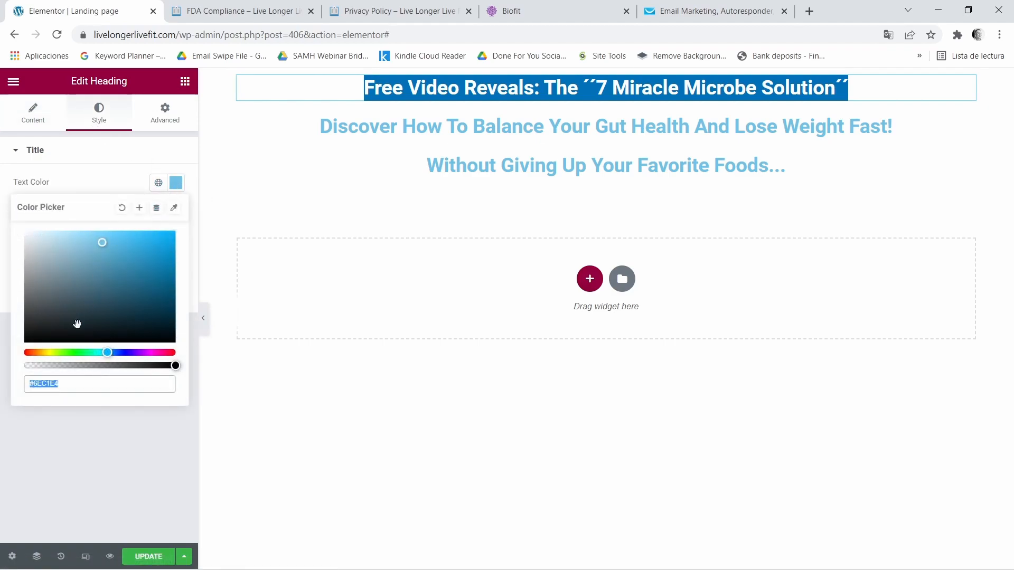
right_click(50, 390)
click(81, 228)
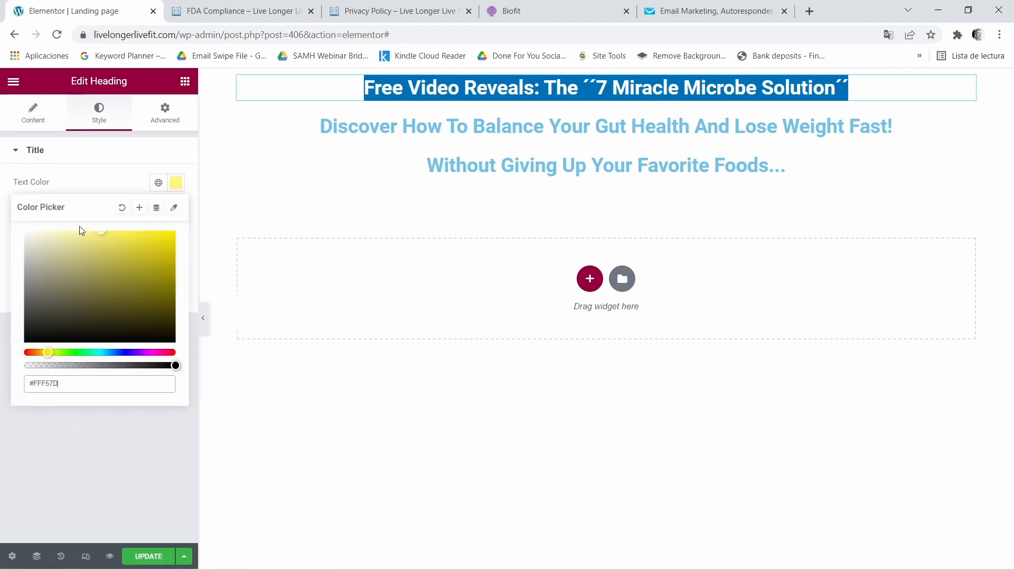
click(176, 183)
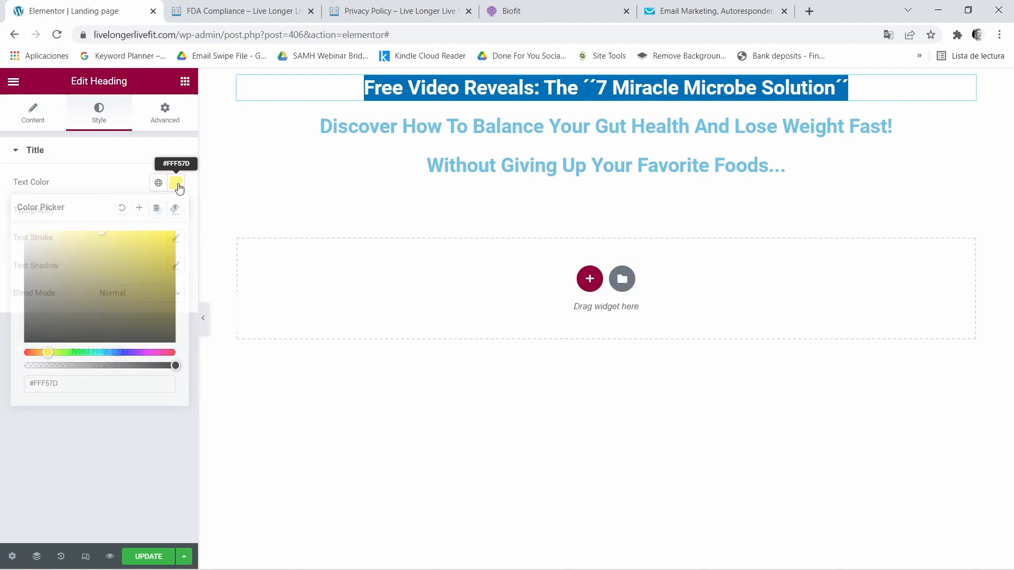
- Set the first heading's typography to the Poppins font family at a size of 35 px
click(175, 211)
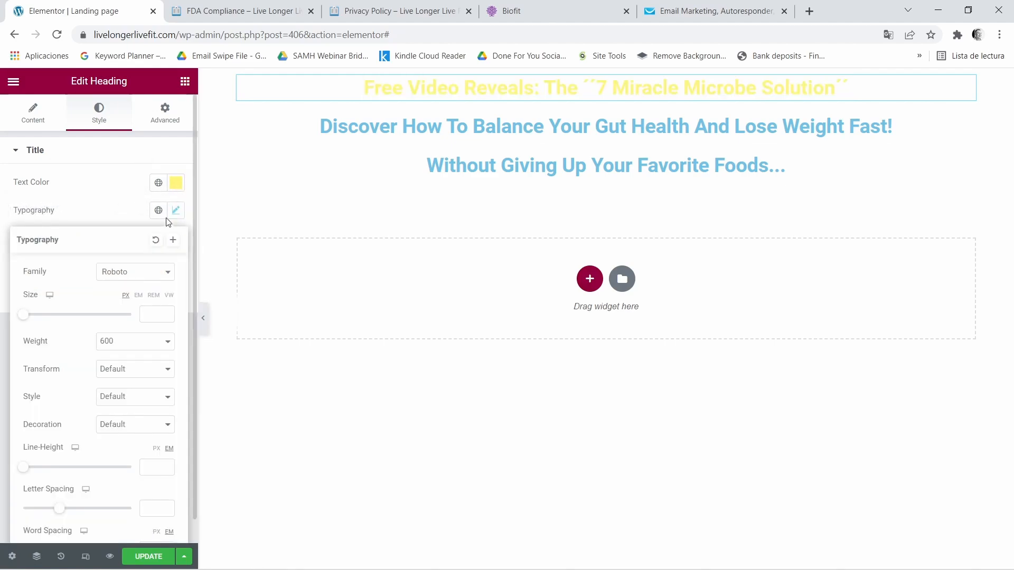
click(168, 271)
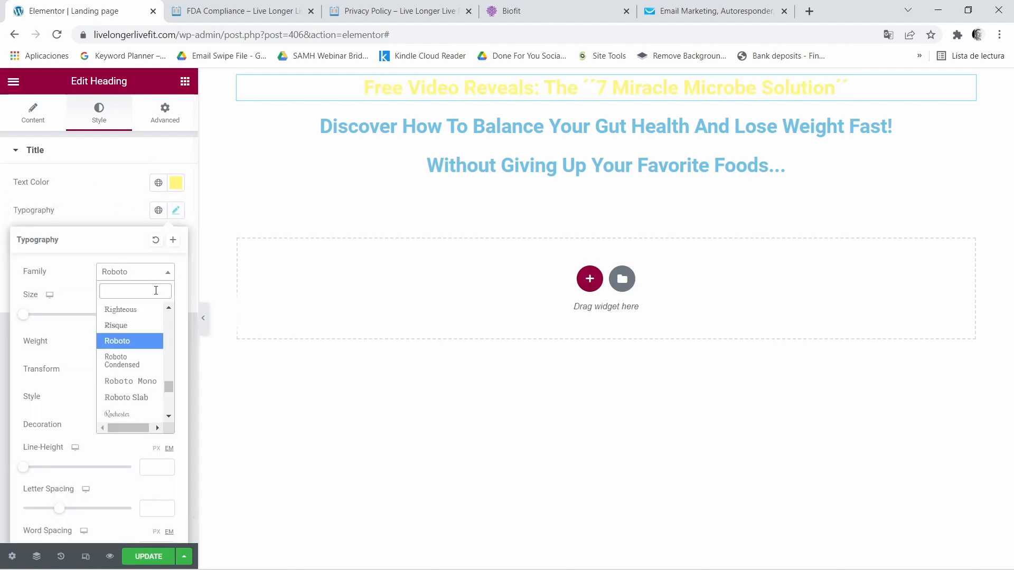
text(pop)
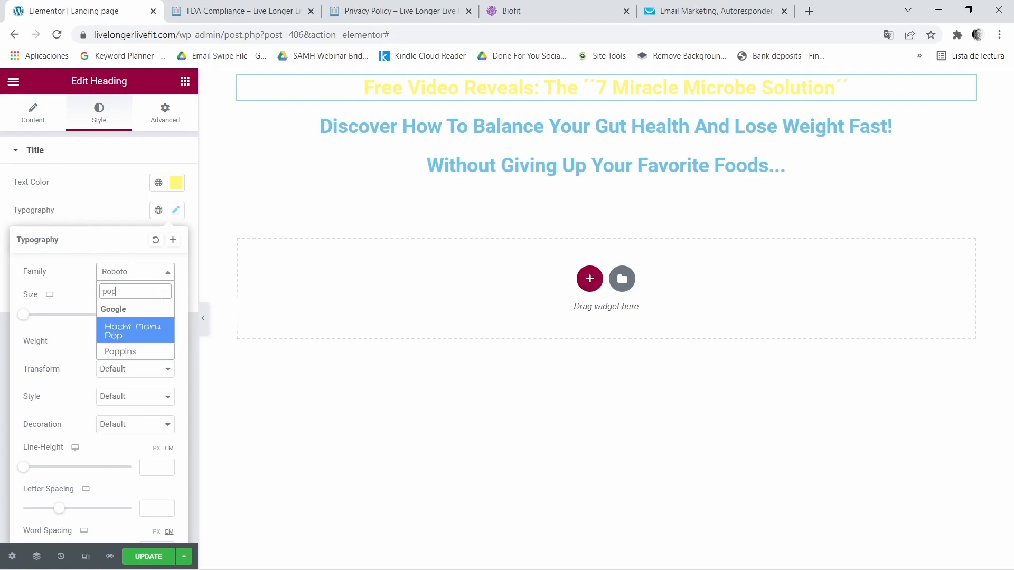
click(121, 352)
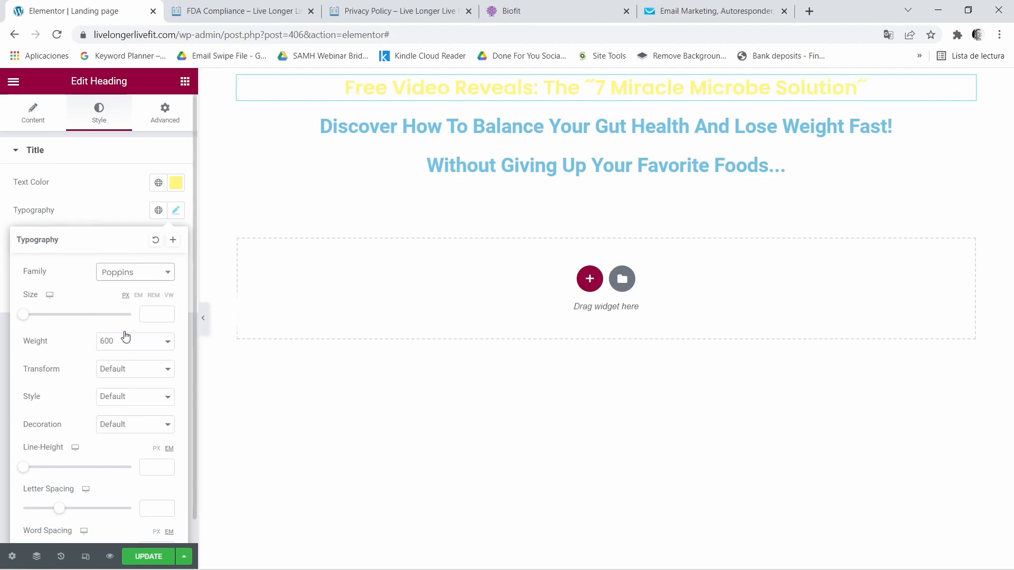
click(167, 314)
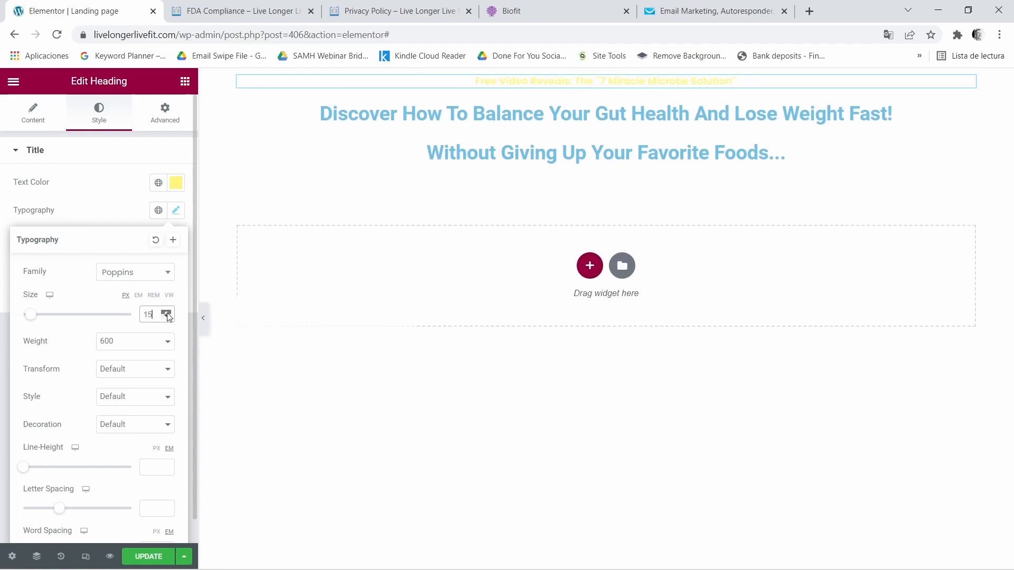
click(166, 314)
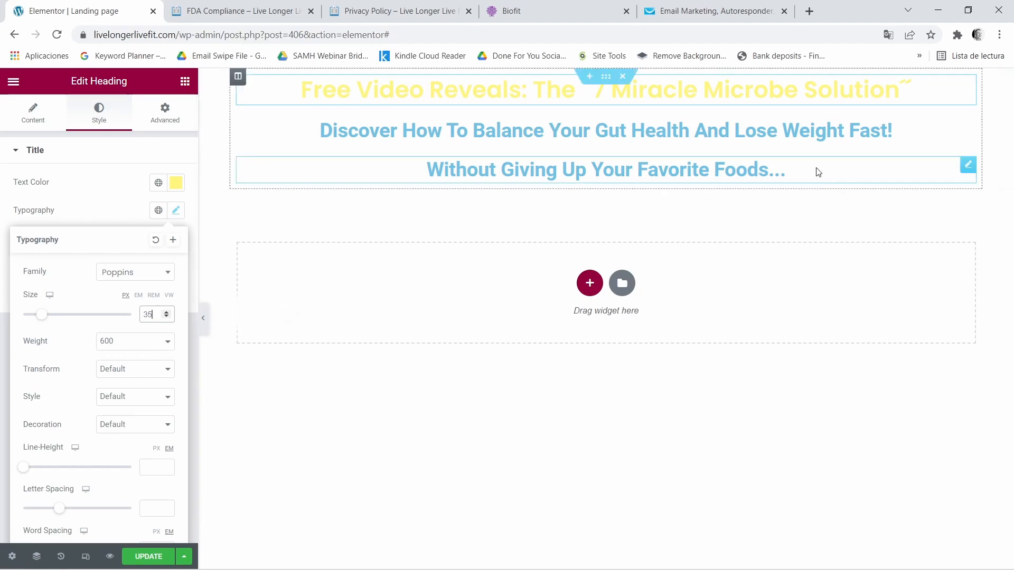
- Set the text color of the heading "Discover How To Balance Your Gut Health And Lose Weight Fast!" to #FFF57D
click(971, 128)
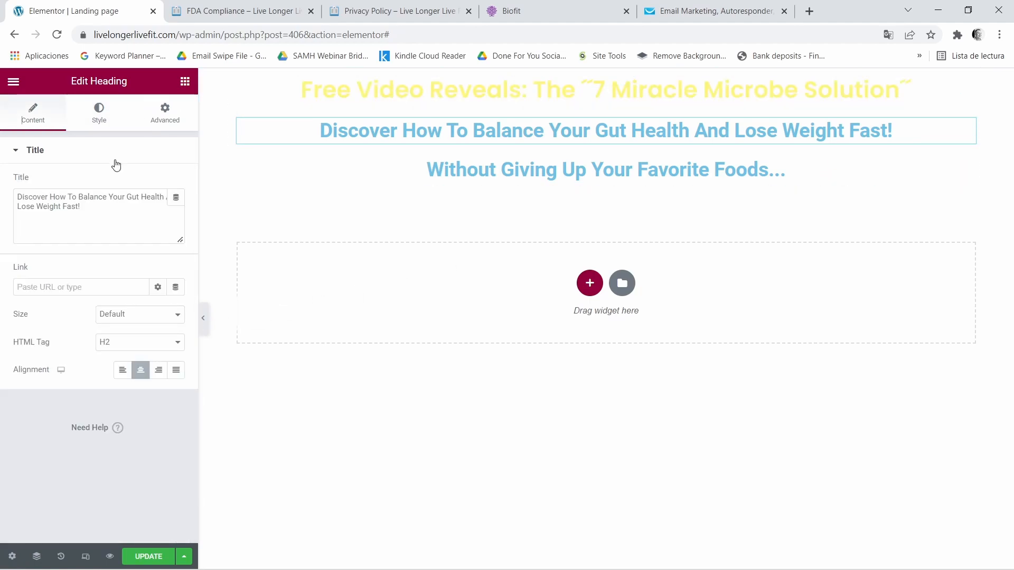
click(99, 114)
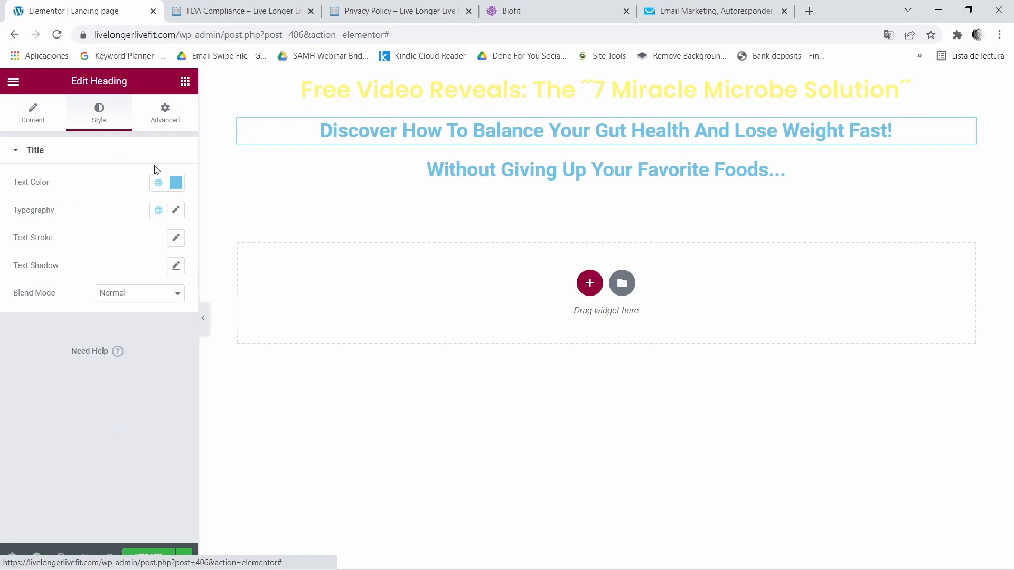
click(176, 183)
right_click(45, 381)
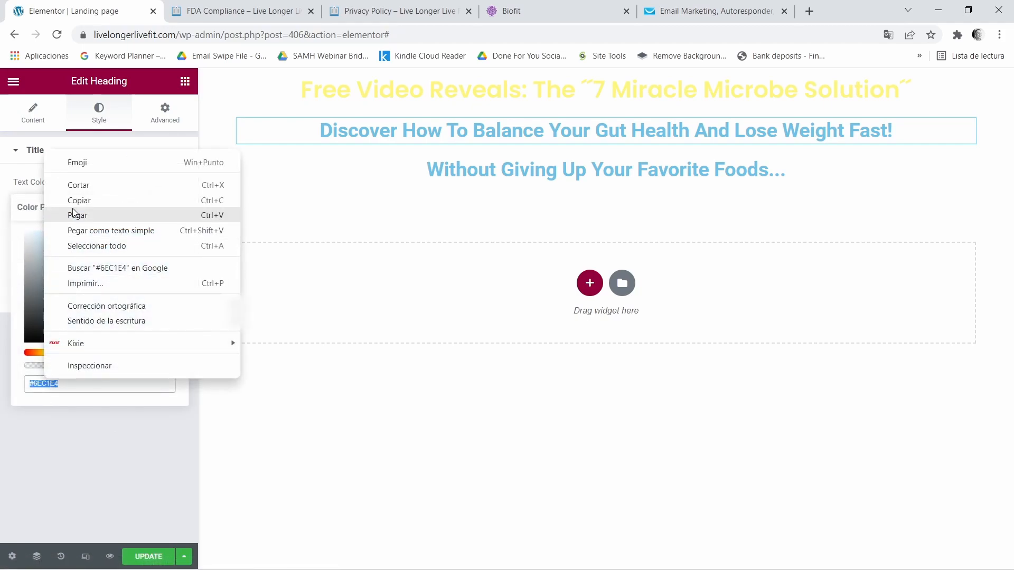
click(136, 213)
click(178, 186)
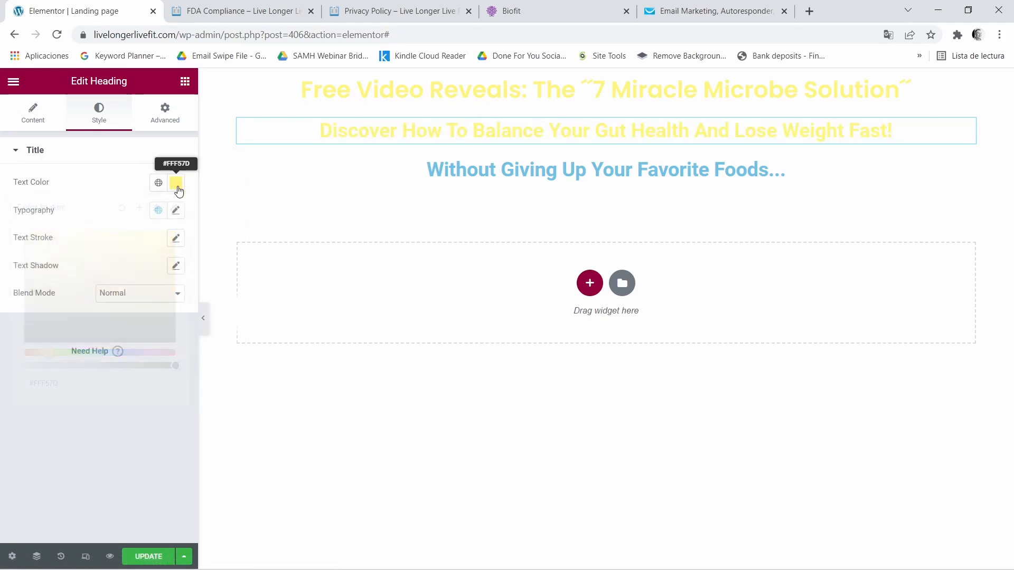
- Set the font family of the heading "Discover How To Balance Your Gut Health And Lose Weight Fast!" to Poppins
click(177, 212)
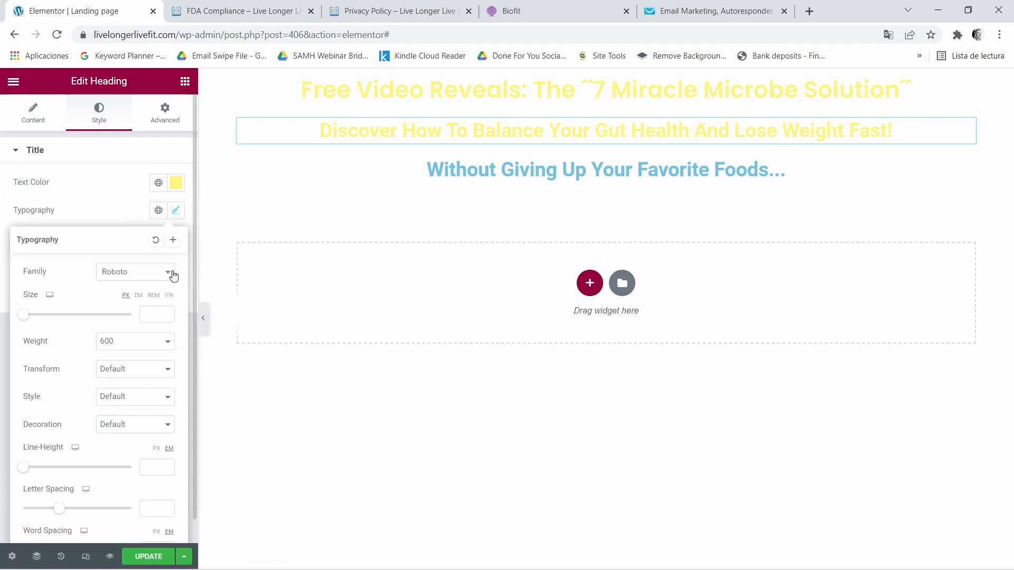
click(173, 275)
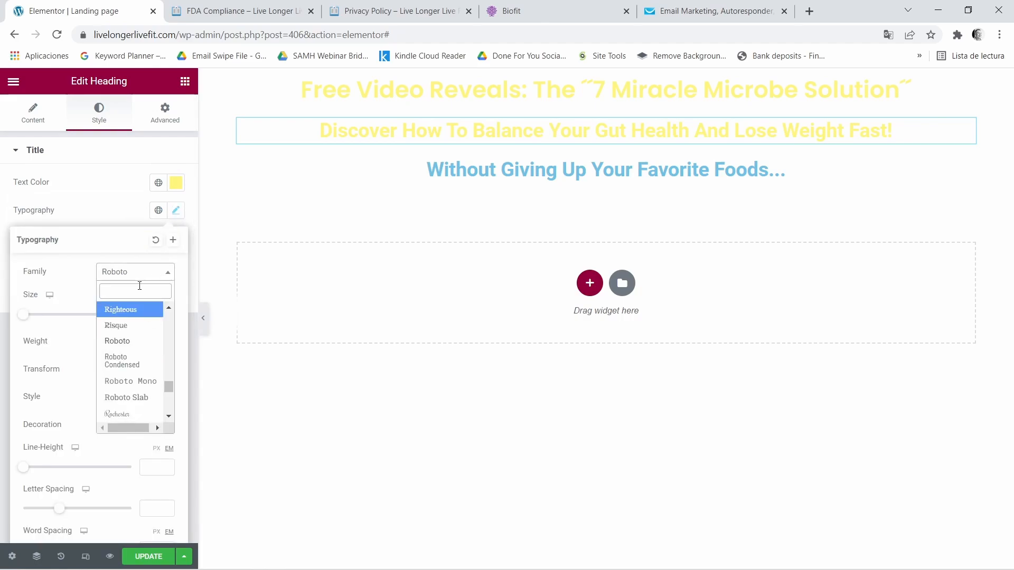
text(pop)
click(136, 356)
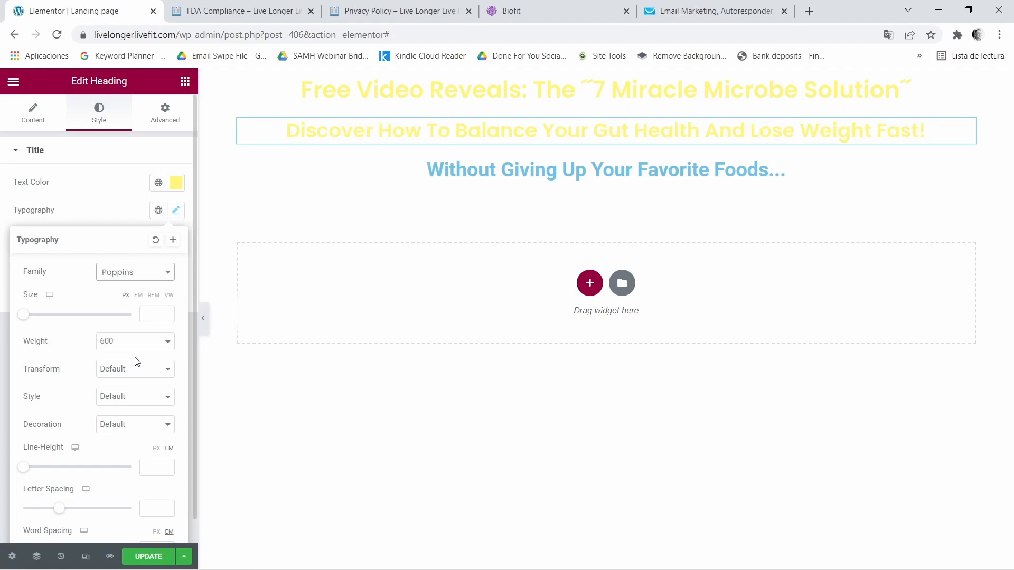
- Set the second heading's font size to 60 px and its line height to 1.1 em
click(167, 313)
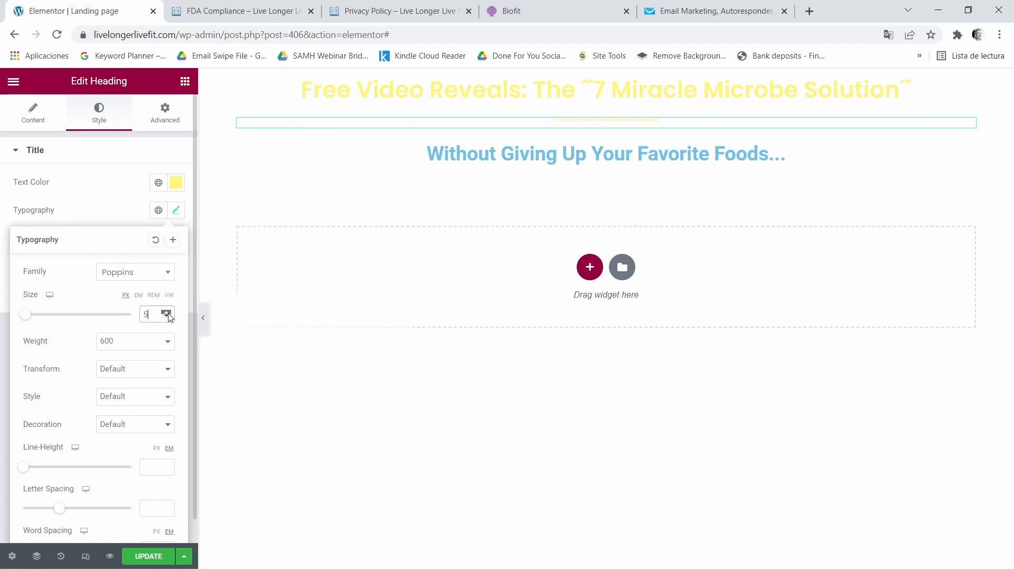
drag(168, 313, 171, 310)
click(166, 313)
click(165, 312)
click(165, 313)
click(165, 313)
click(165, 312)
click(165, 312)
click(163, 312)
click(162, 312)
click(165, 313)
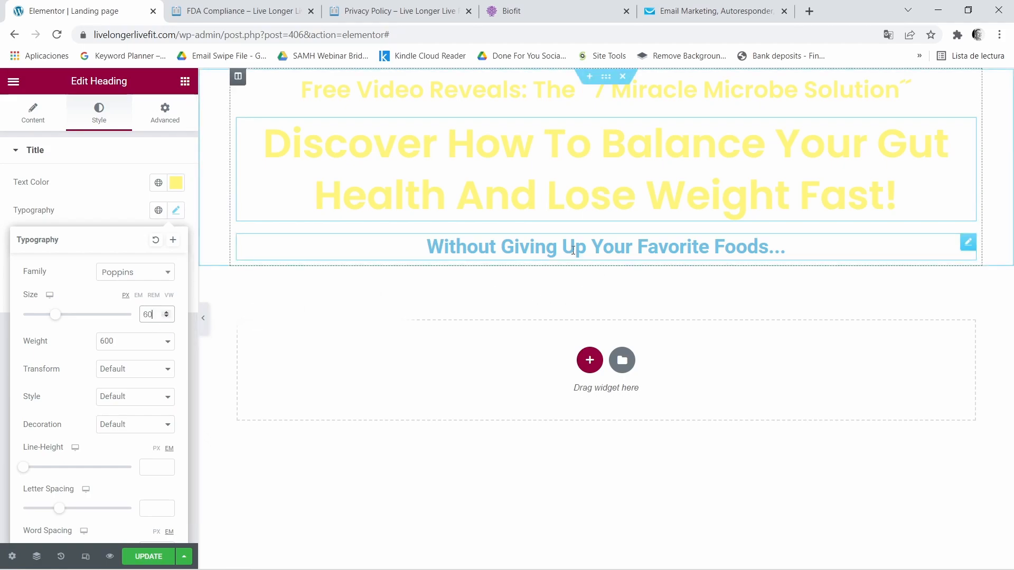
drag(23, 472, 34, 473)
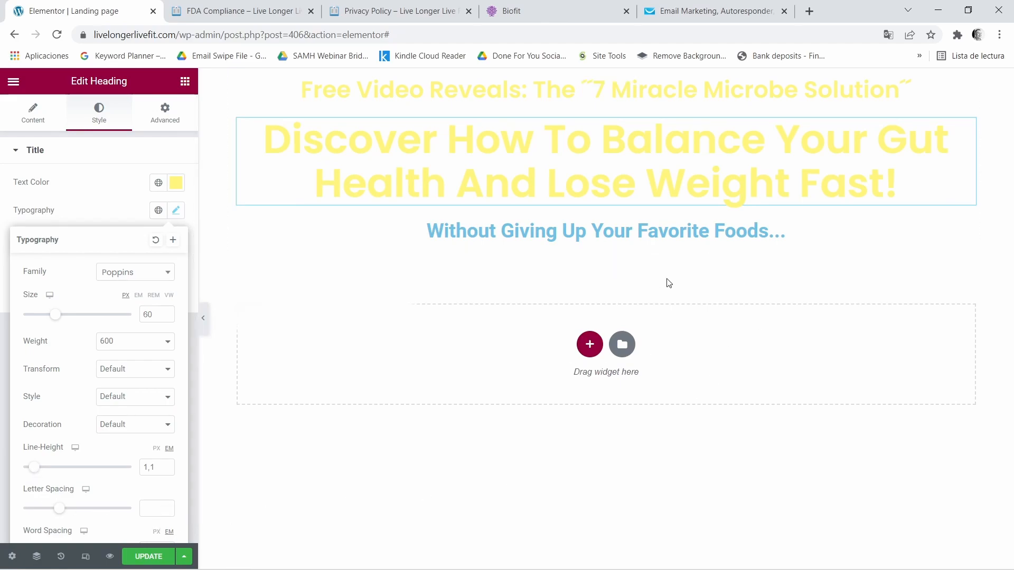
- Set the text color of the heading "Without Giving Up Your Favorite Foods..." to the copied yellow #FFF57D
click(967, 227)
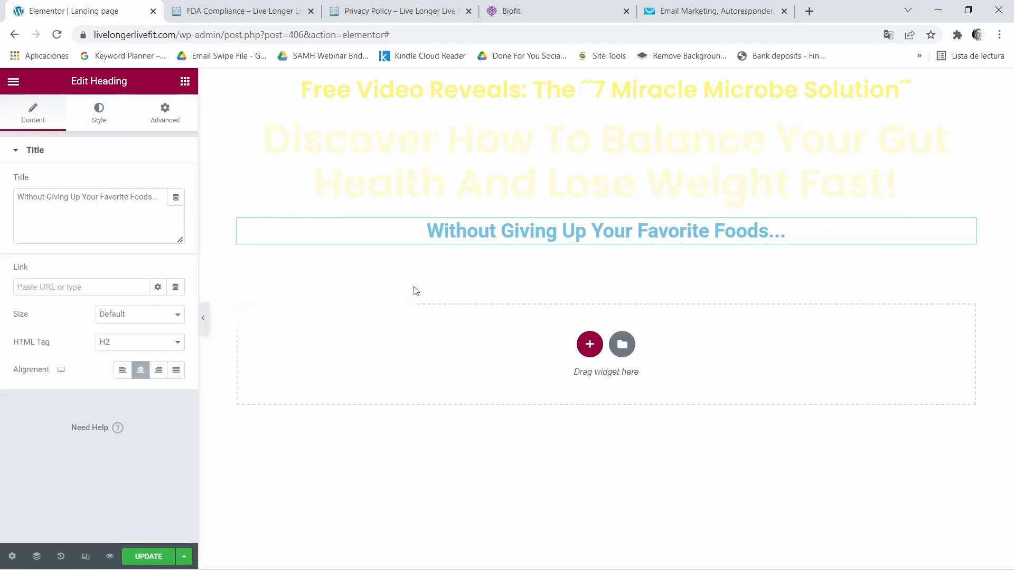
click(98, 112)
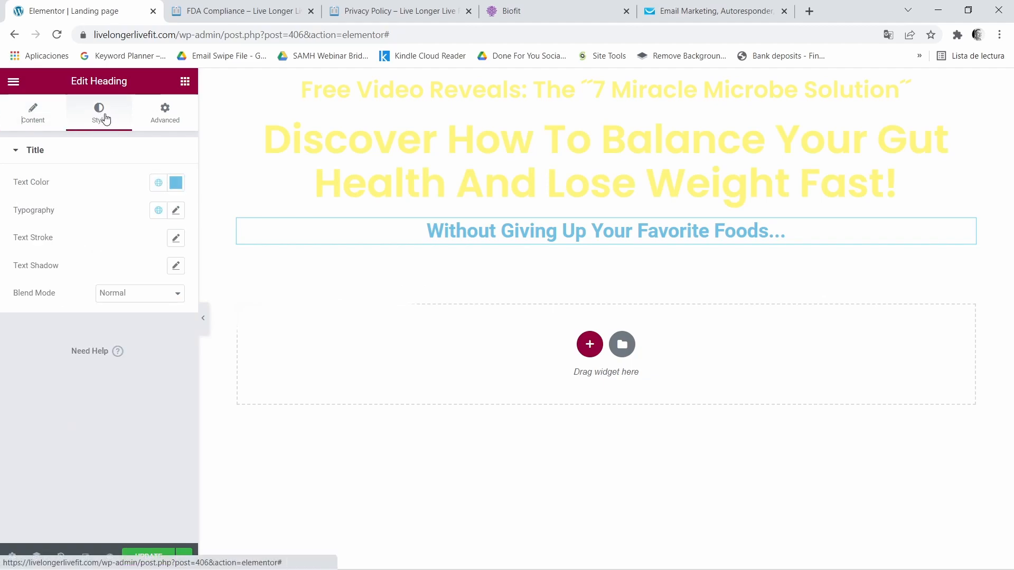
click(179, 184)
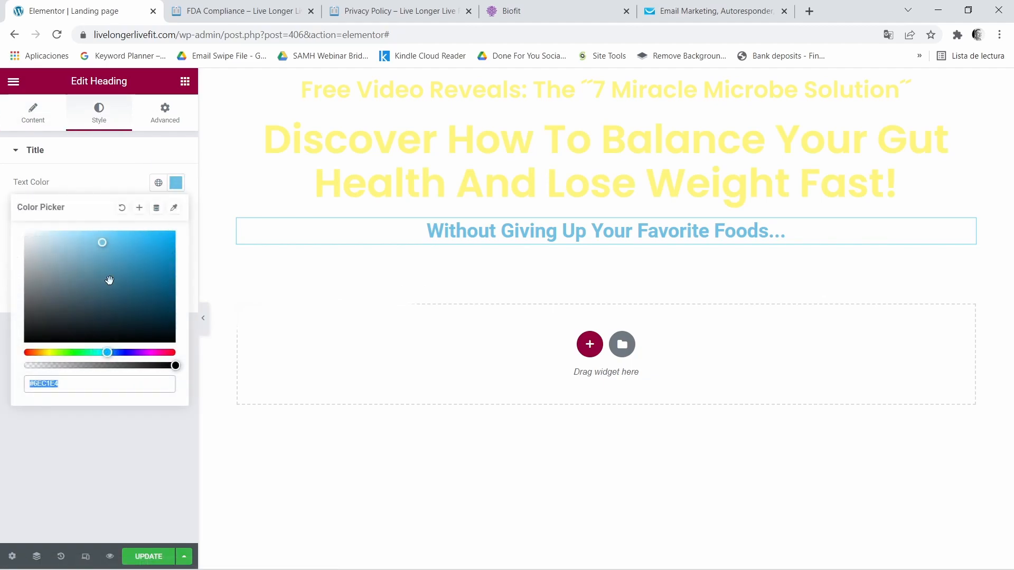
right_click(64, 386)
click(108, 235)
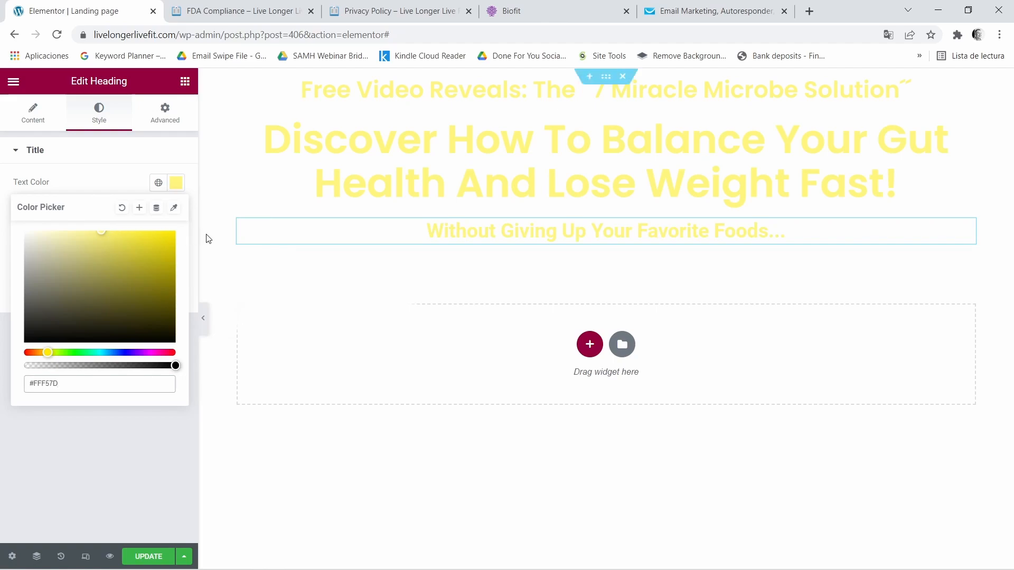
click(176, 183)
- Set the third heading's typography to the Poppins font family at a size of 35 px
click(176, 211)
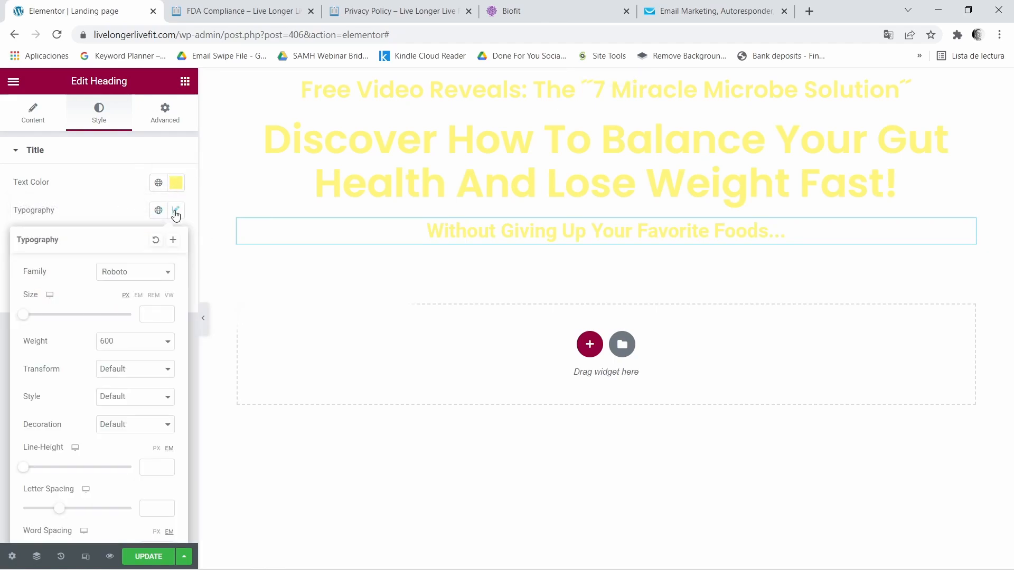
click(163, 272)
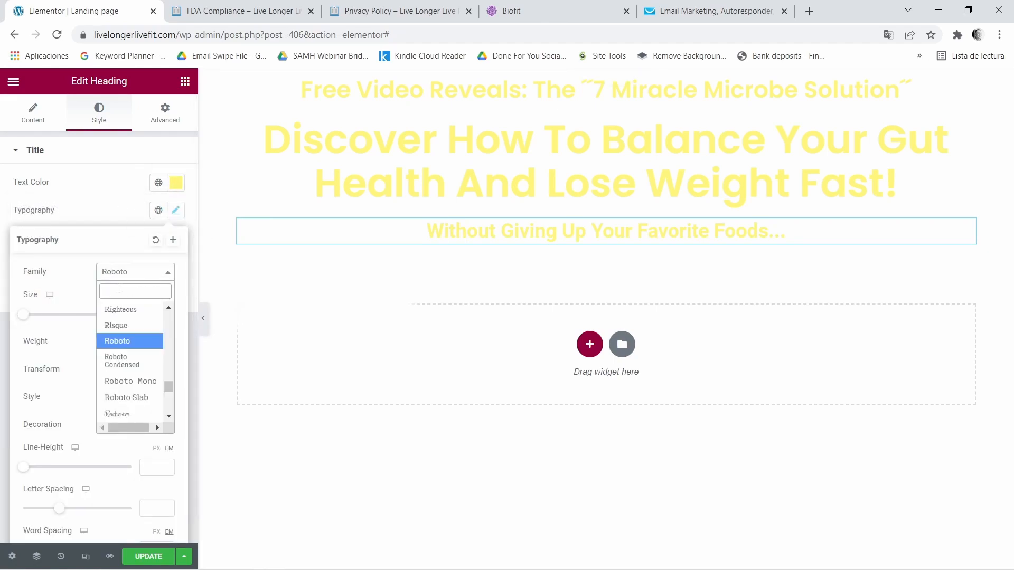
text(pop)
click(106, 354)
click(165, 313)
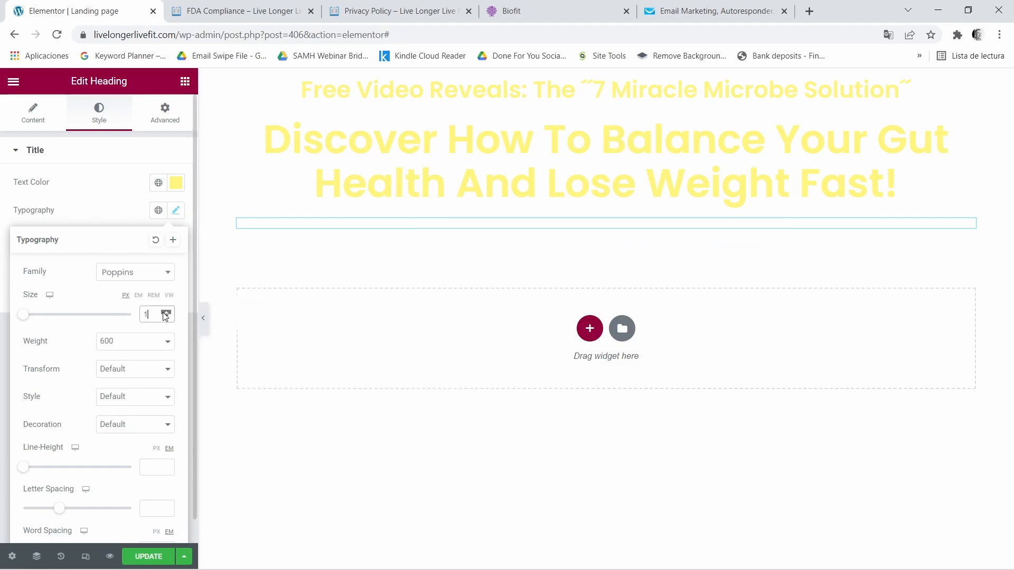
drag(165, 315, 166, 318)
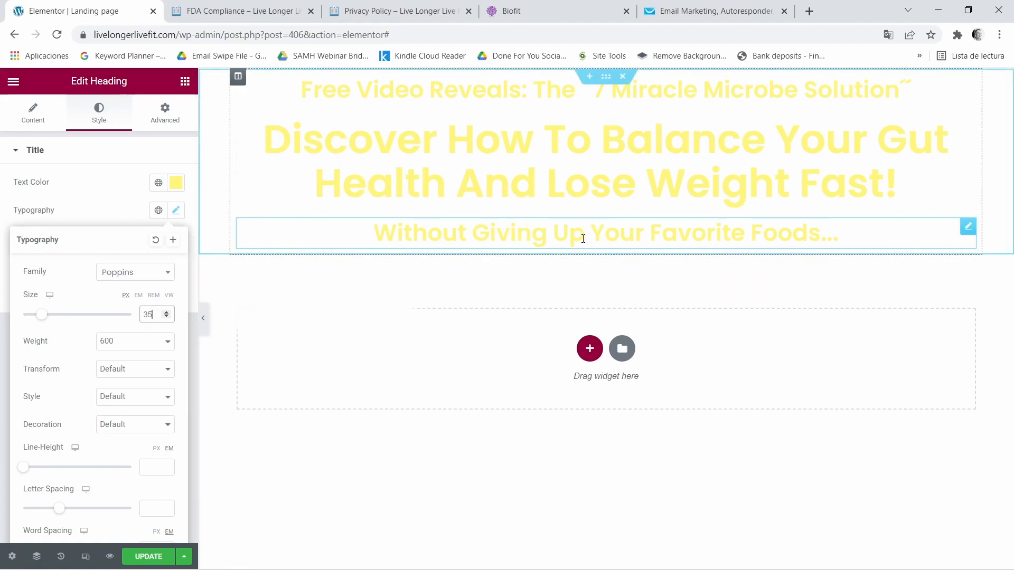
click(176, 183)
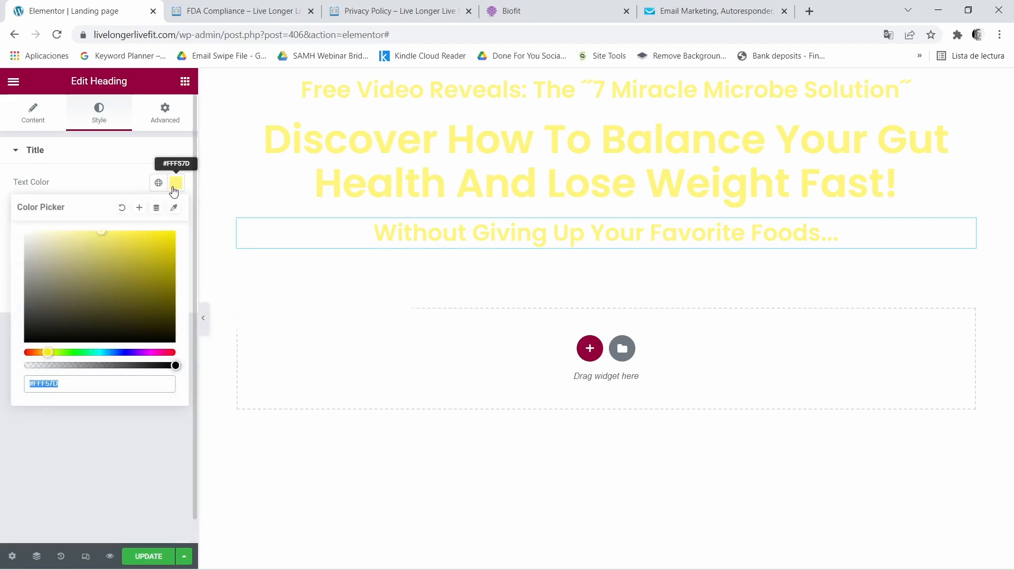
click(174, 187)
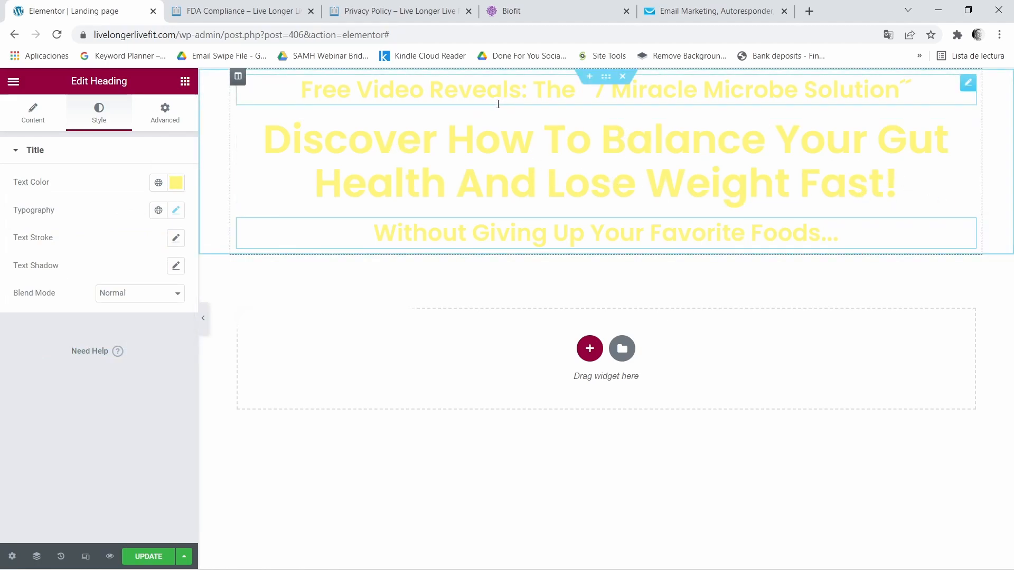
- Switch to the Biofit sales page and sample its purple background with the ColorZilla page color picker
click(546, 6)
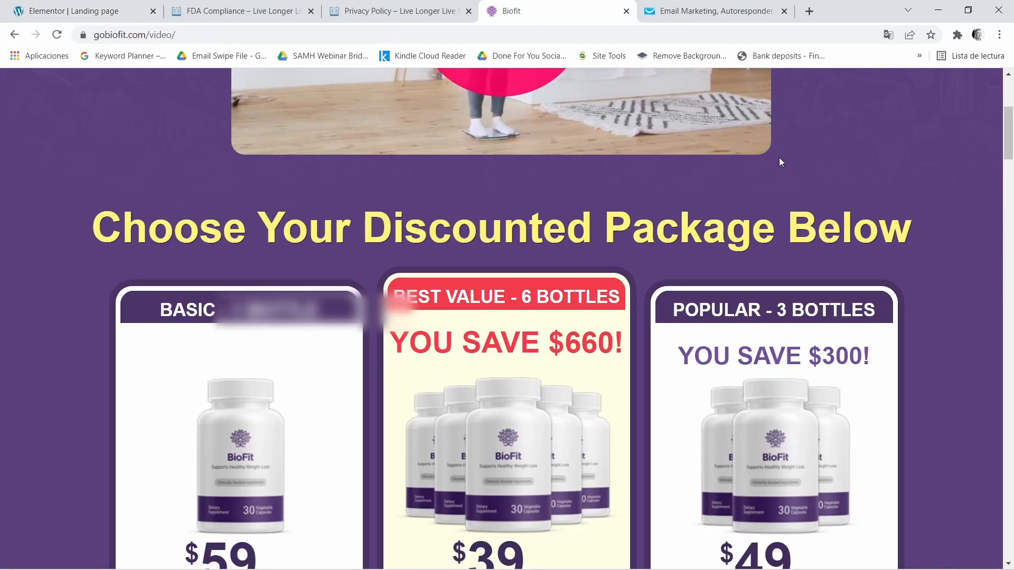
click(957, 35)
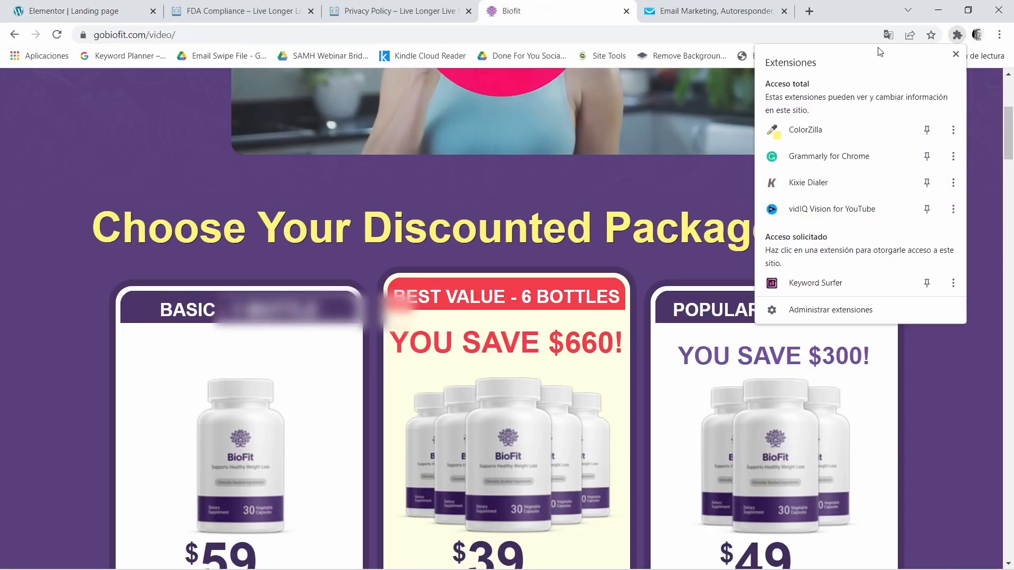
click(805, 130)
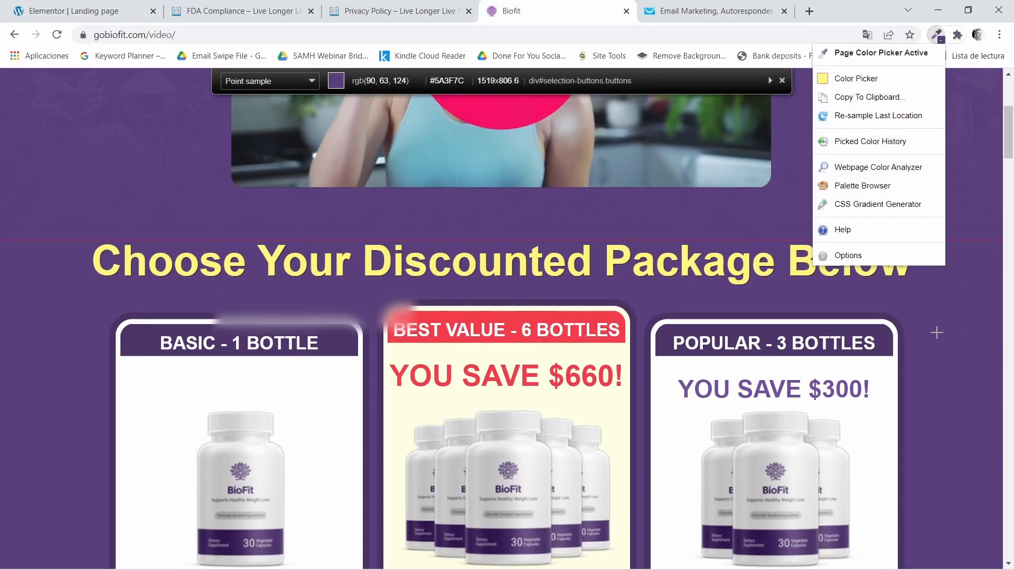
click(956, 390)
- Return to the Elementor page, give the headline section a classic background in the sampled purple #5A3F7C, and update the page
click(41, 13)
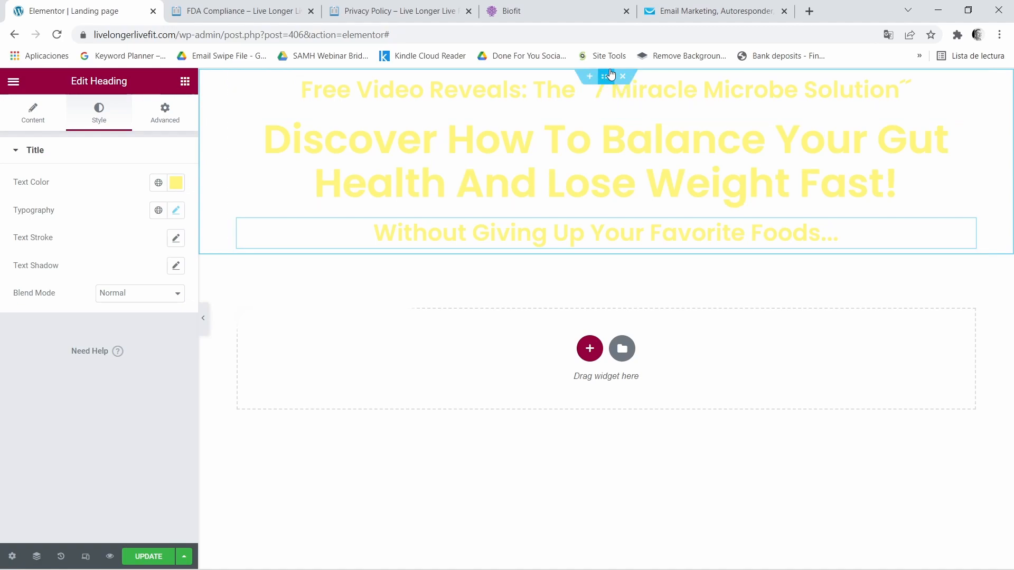
click(604, 82)
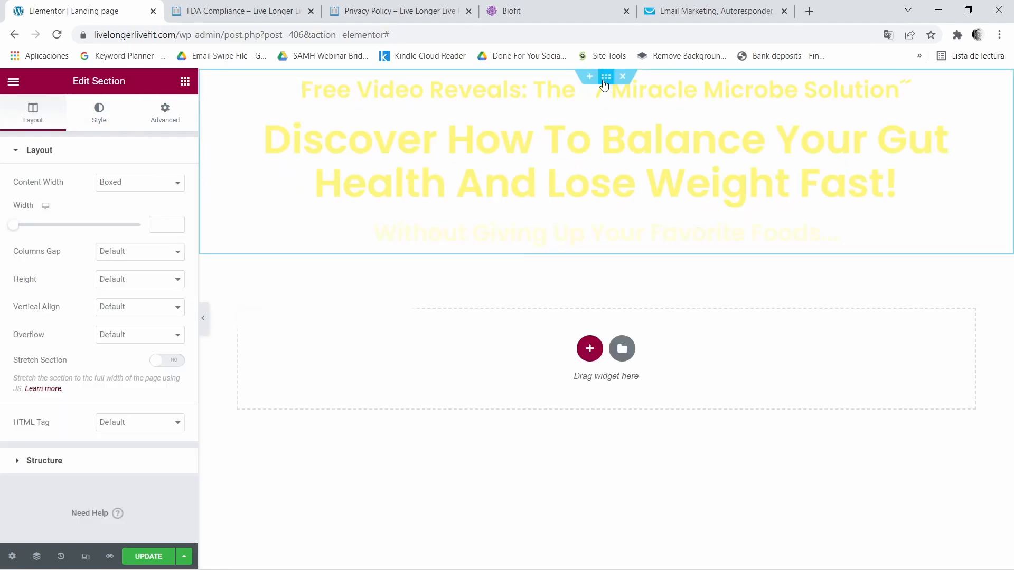
click(109, 119)
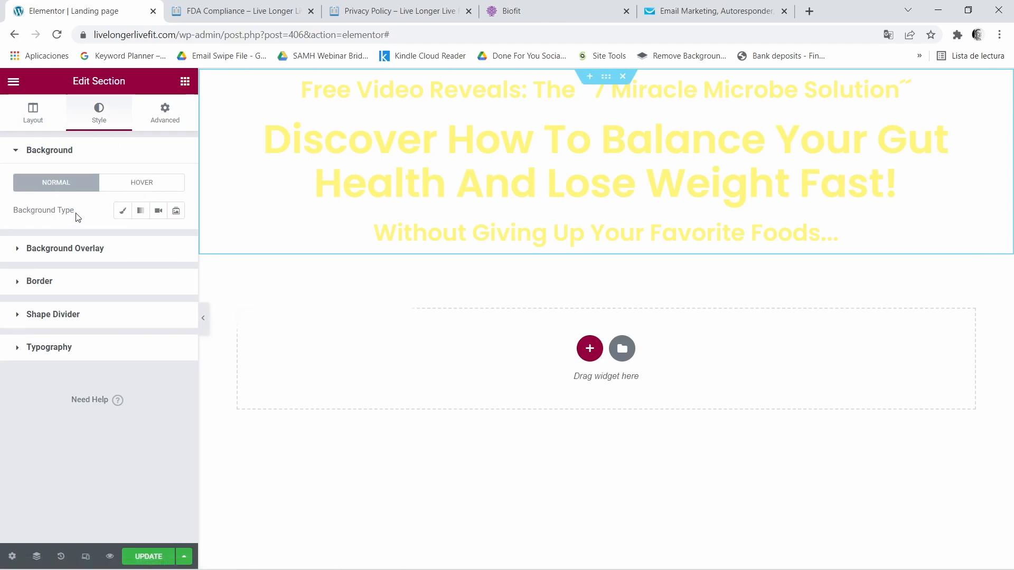
click(123, 211)
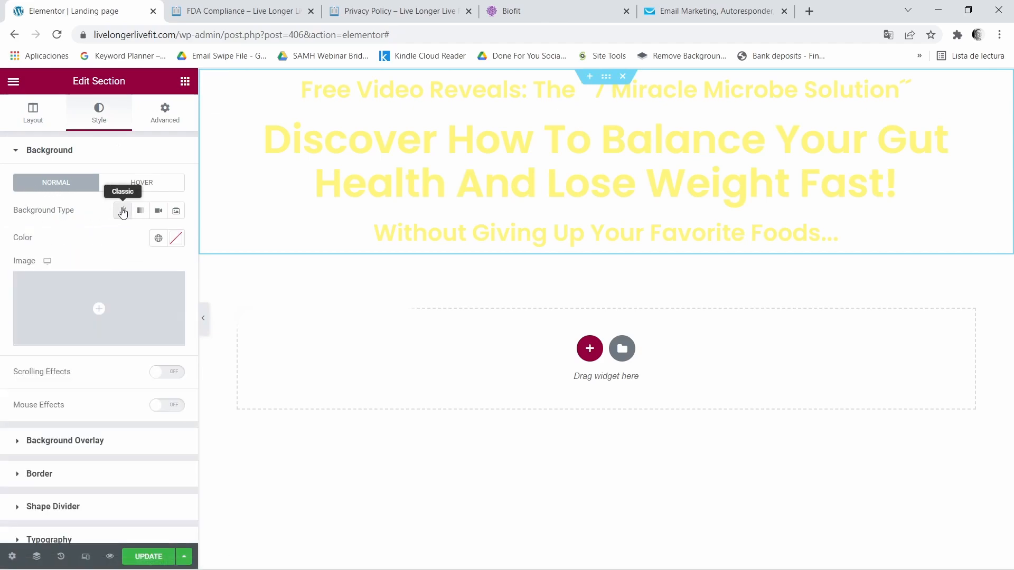
click(177, 238)
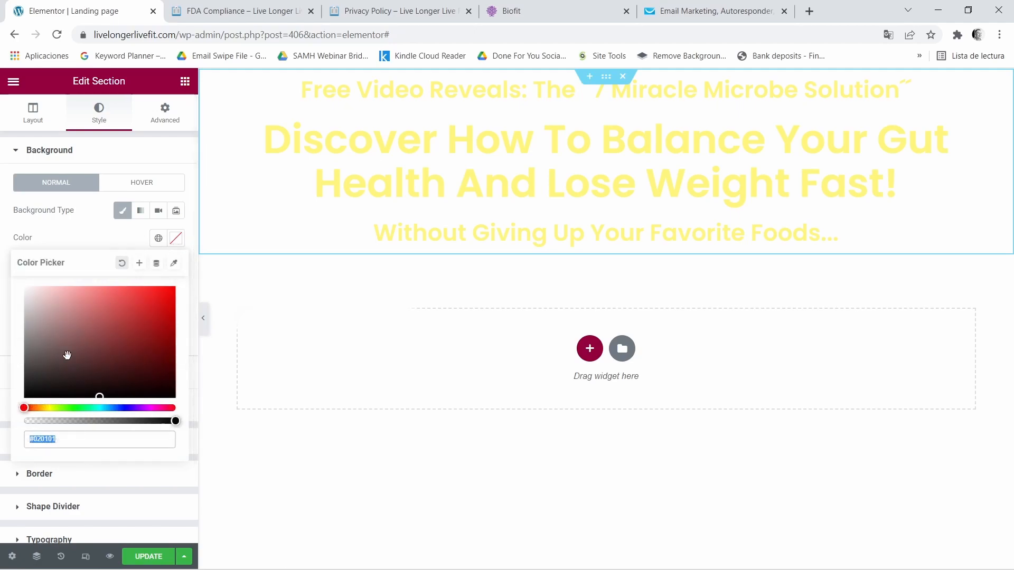
right_click(53, 445)
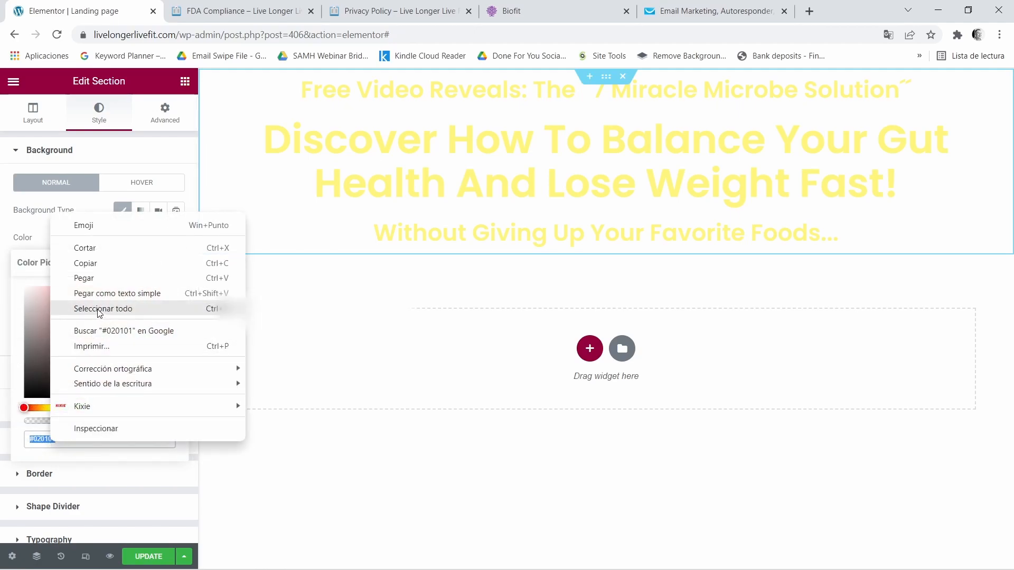
click(95, 276)
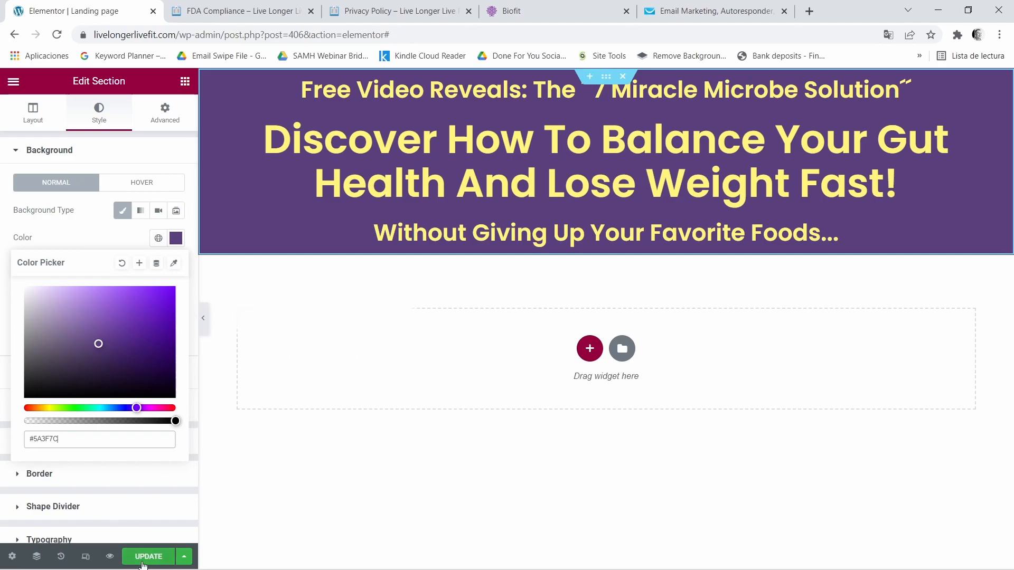
click(159, 491)
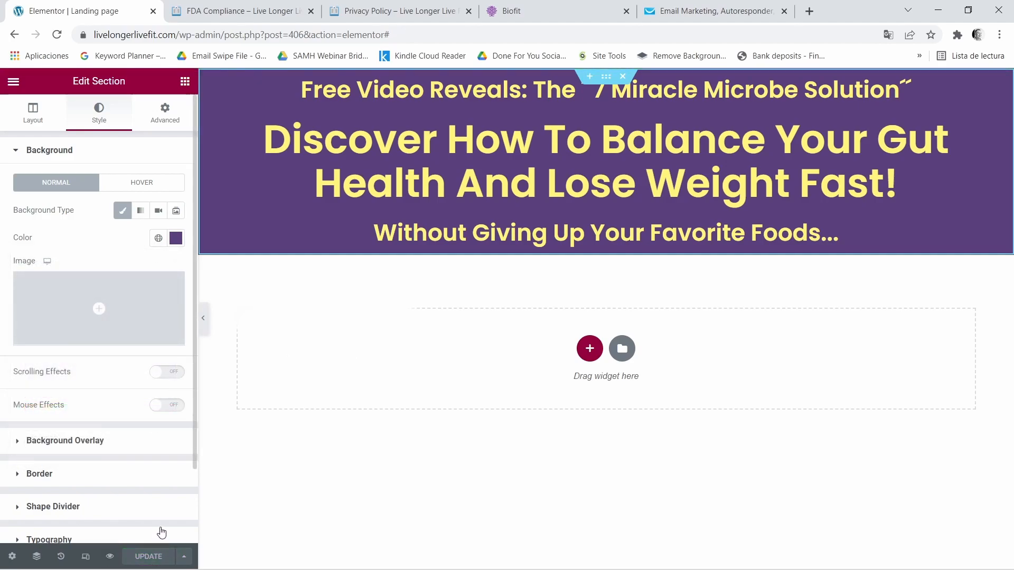
- Unlink the headline section's padding values and set its top and bottom padding to 35 px each
click(171, 125)
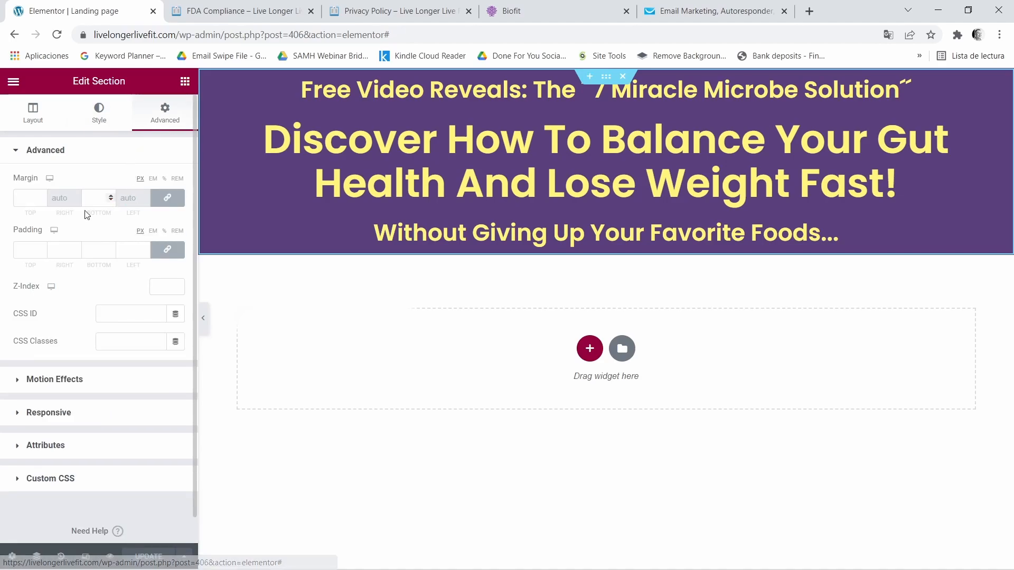
click(168, 249)
drag(43, 247, 44, 246)
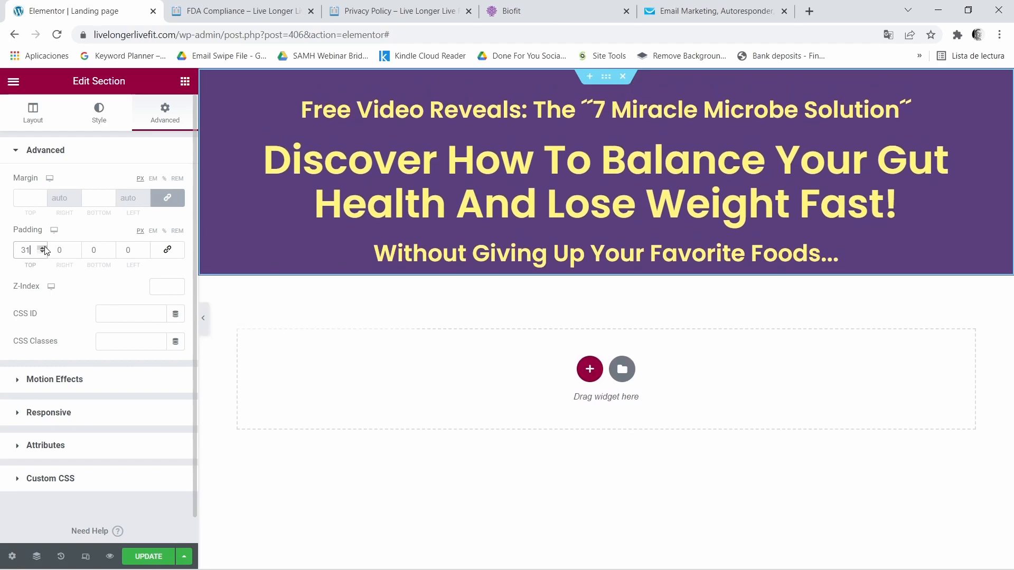
click(42, 247)
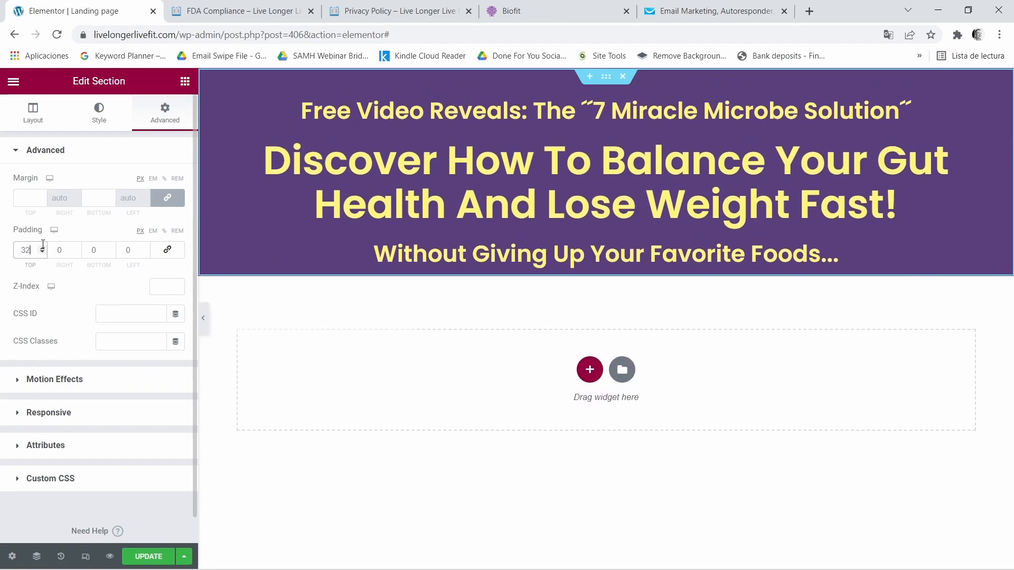
click(42, 248)
click(42, 248)
click(42, 248)
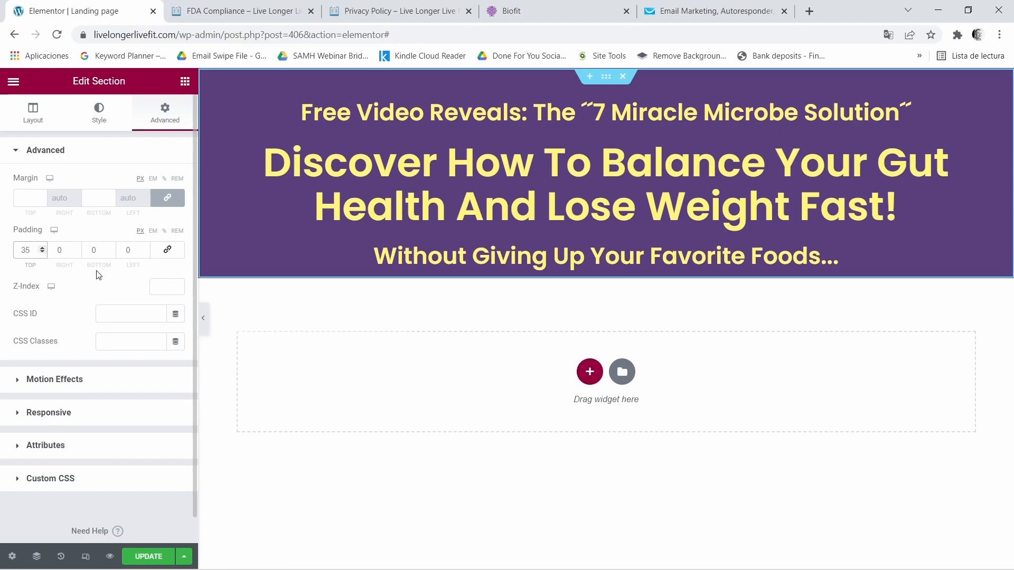
click(110, 248)
drag(112, 251, 113, 253)
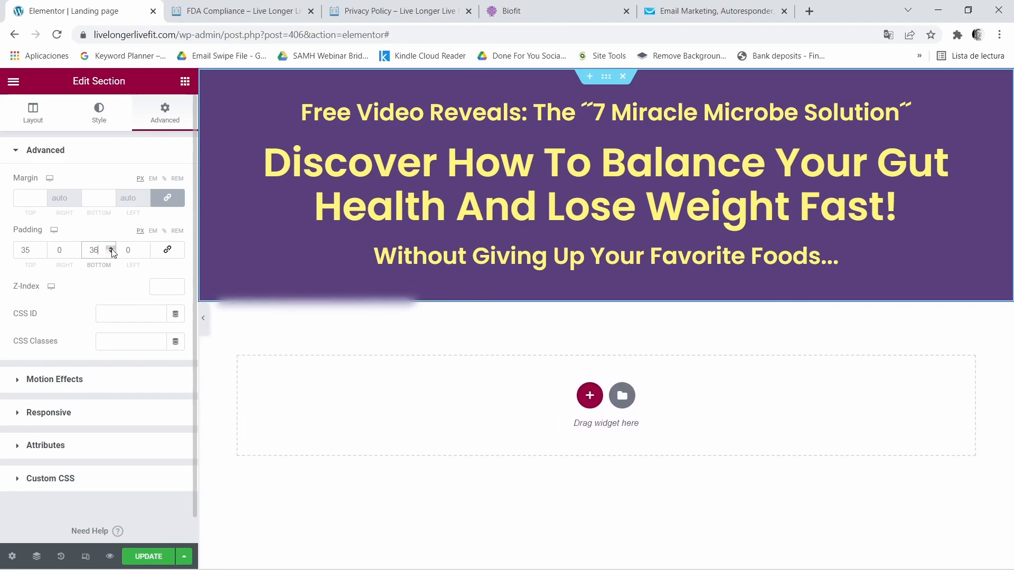
click(111, 252)
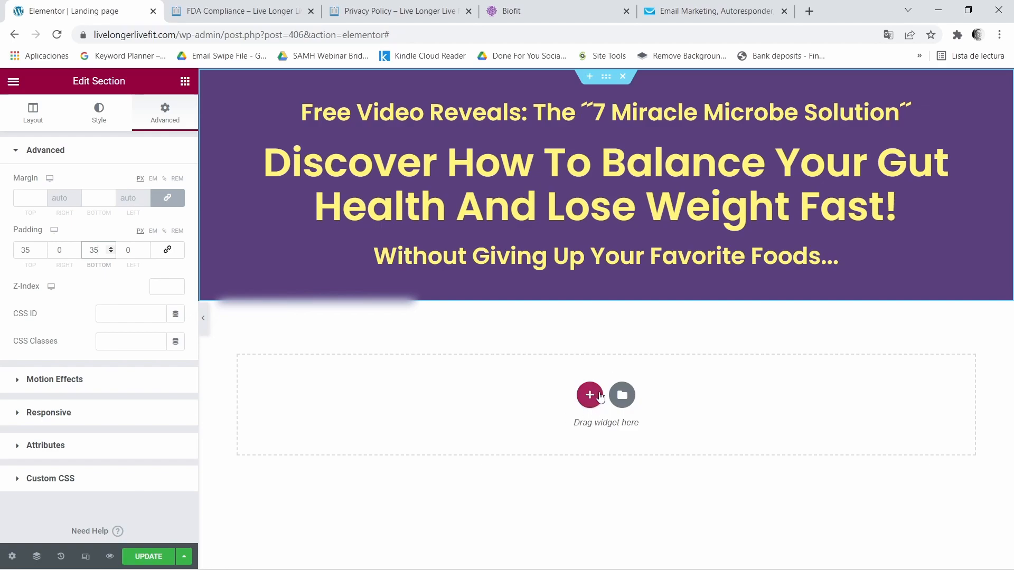
- Add a new single-column section below the headline section
click(600, 396)
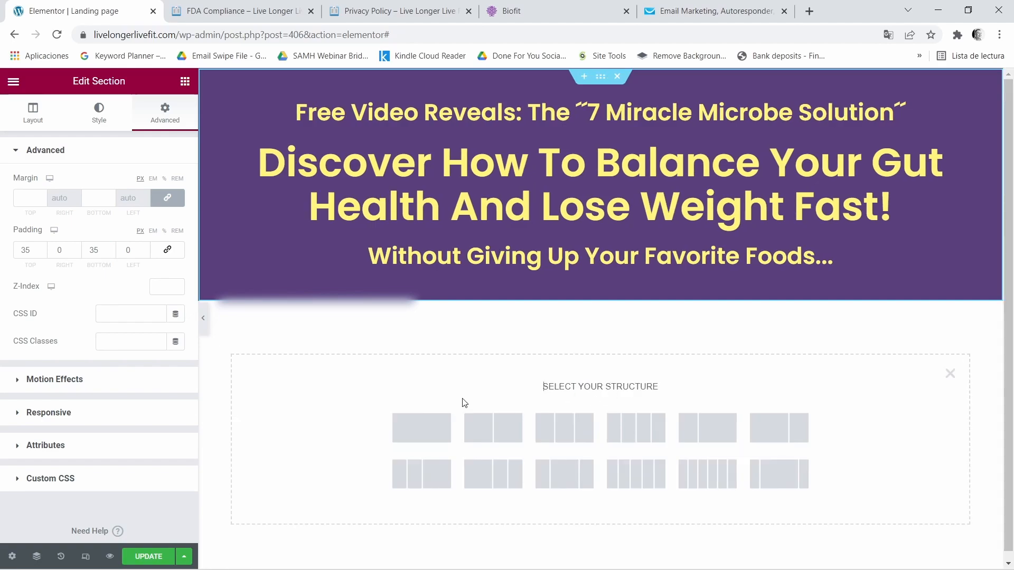
click(419, 438)
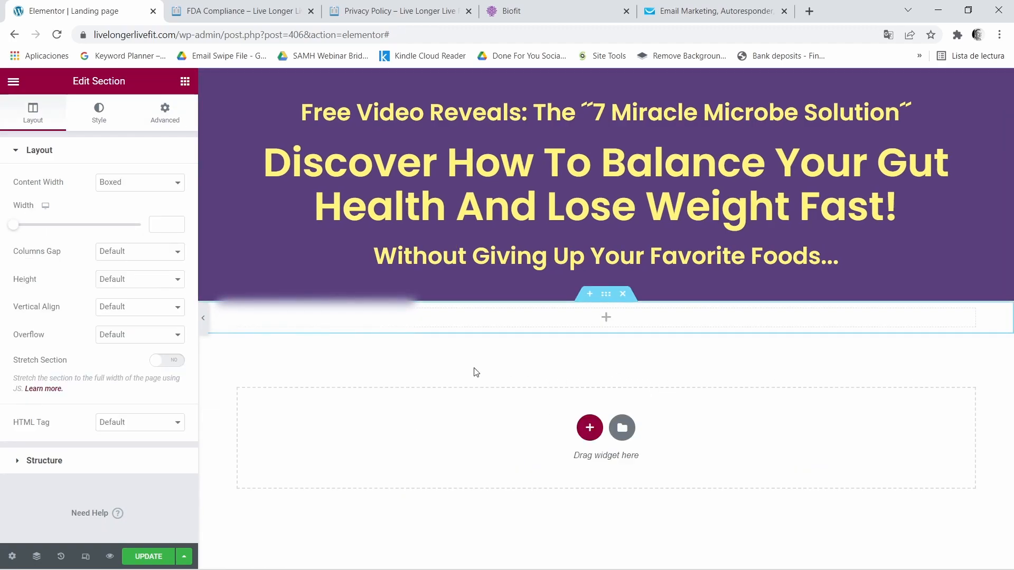
- Add a Form widget to the empty section below the headlines
click(185, 82)
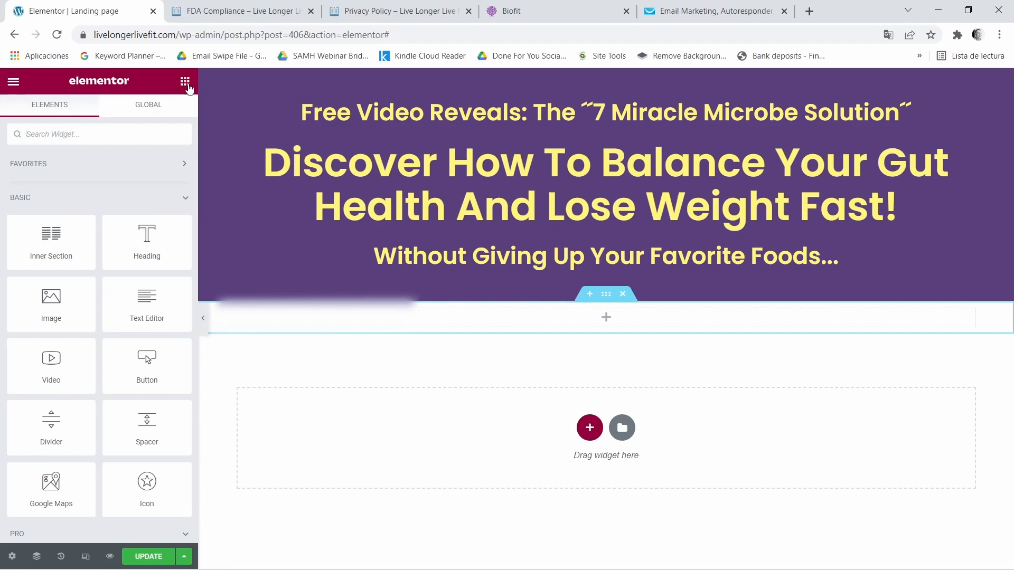
scroll(106, 304, down, 5)
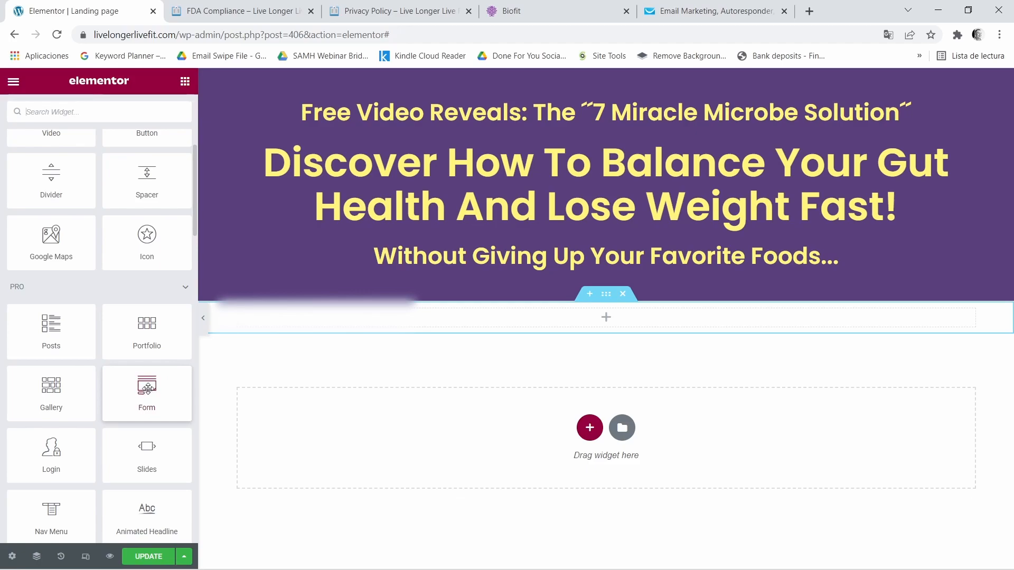
drag(148, 390, 593, 311)
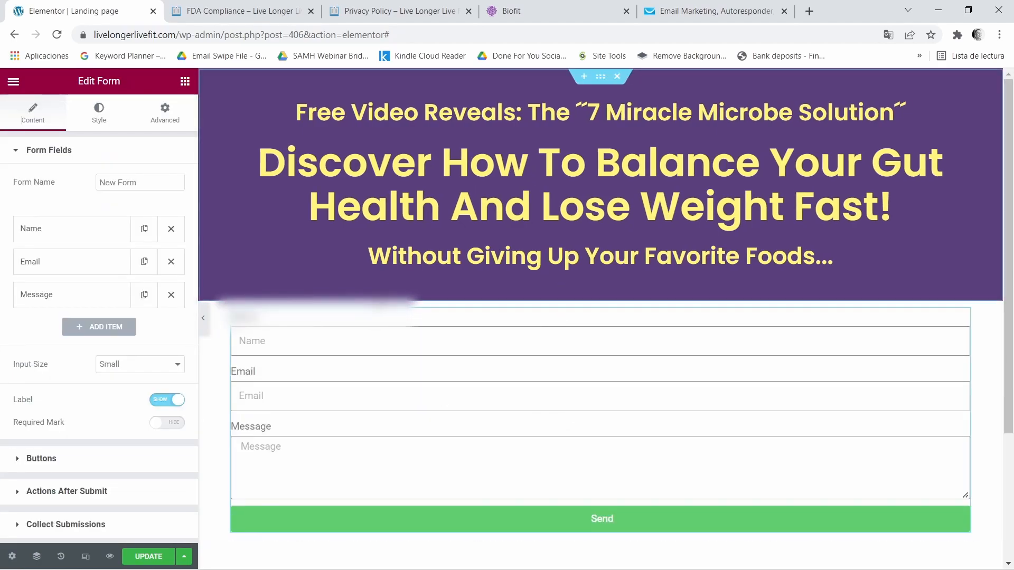
- Remove the Name and Message fields from the form, keeping only the Email field
mouse_move(767, 566)
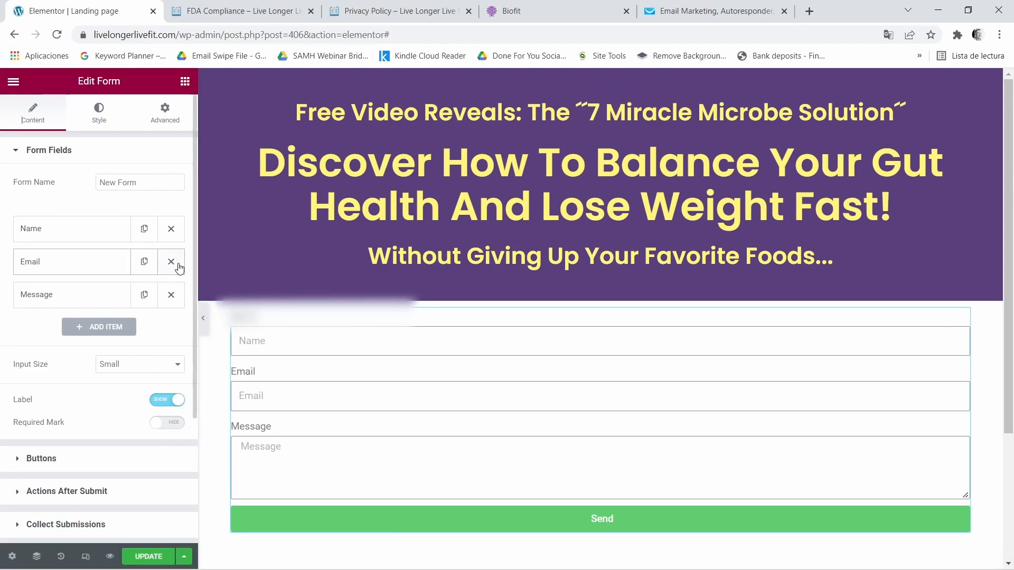
click(171, 229)
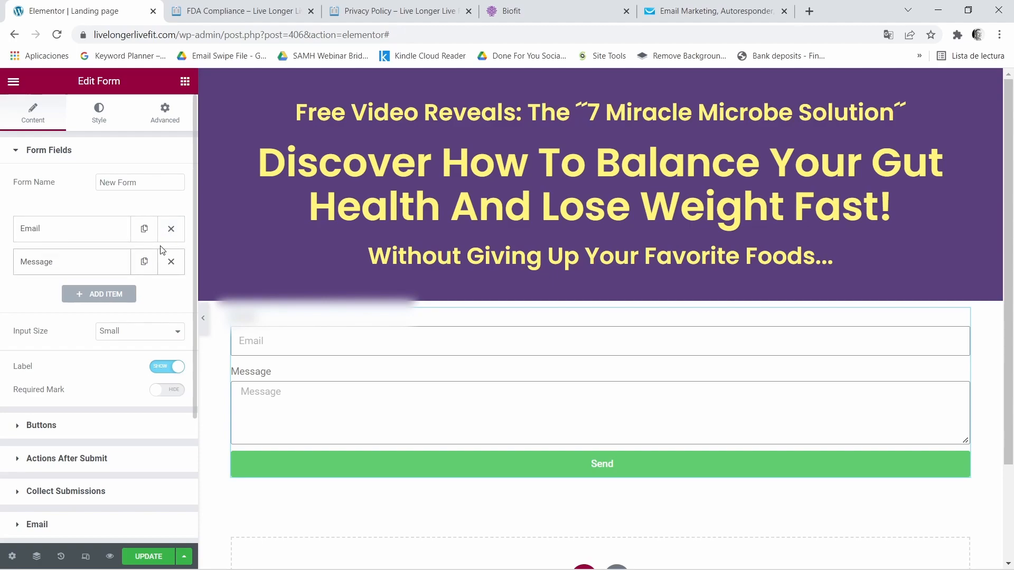
click(171, 262)
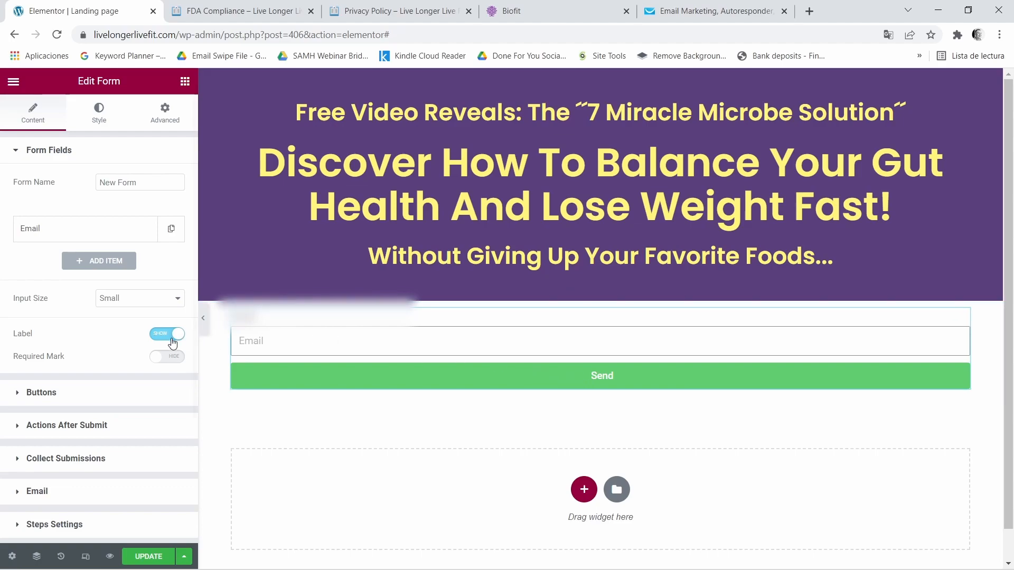
- Hide the form's field labels and set the input size to Large
click(155, 334)
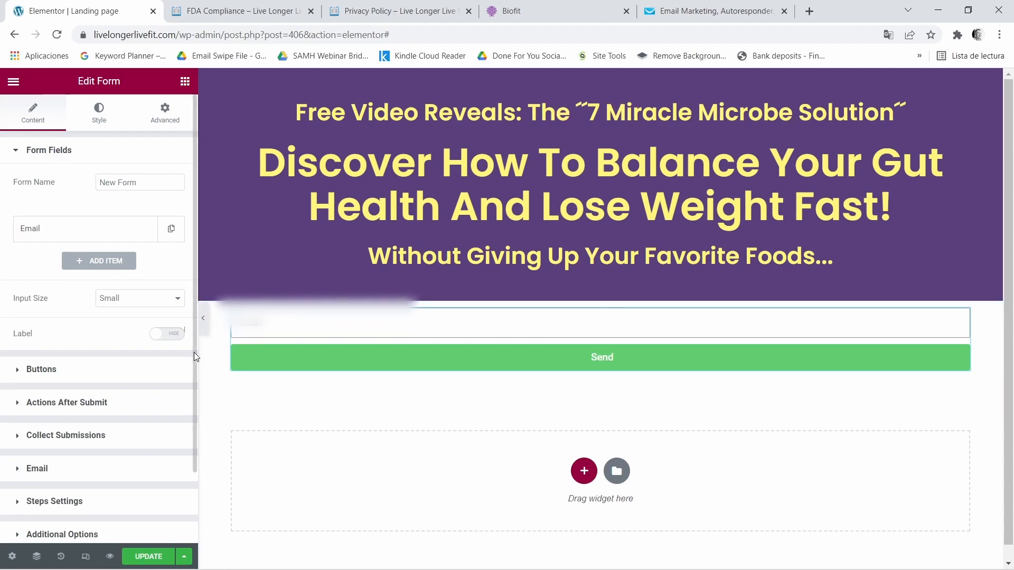
click(178, 299)
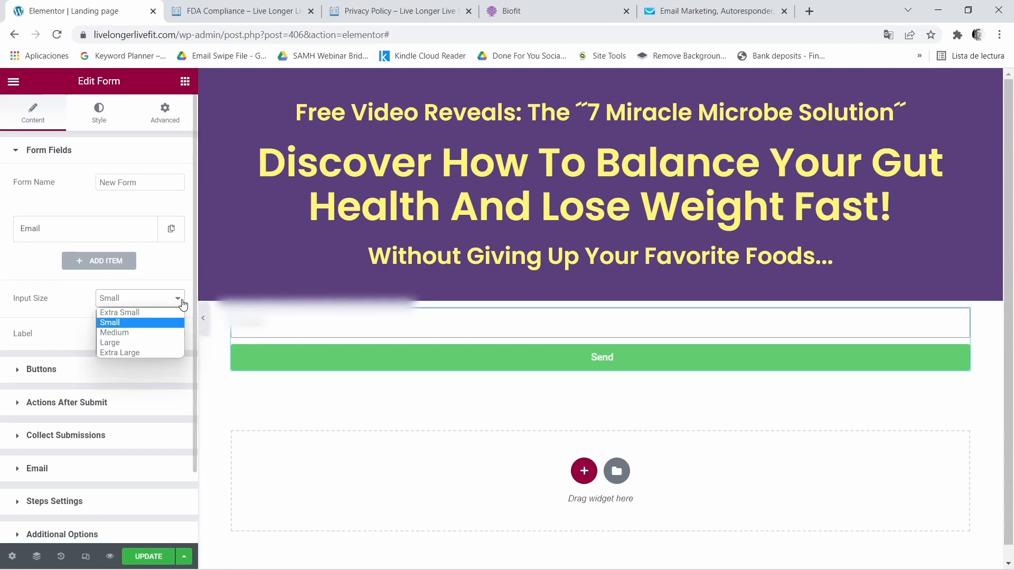
click(131, 343)
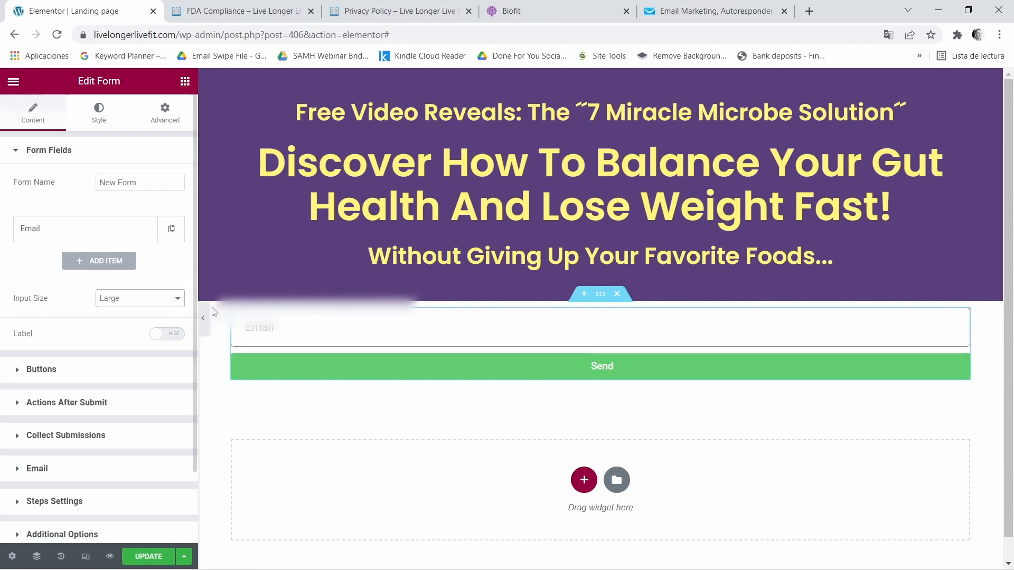
- Set the Email field's column width to 66%
click(104, 231)
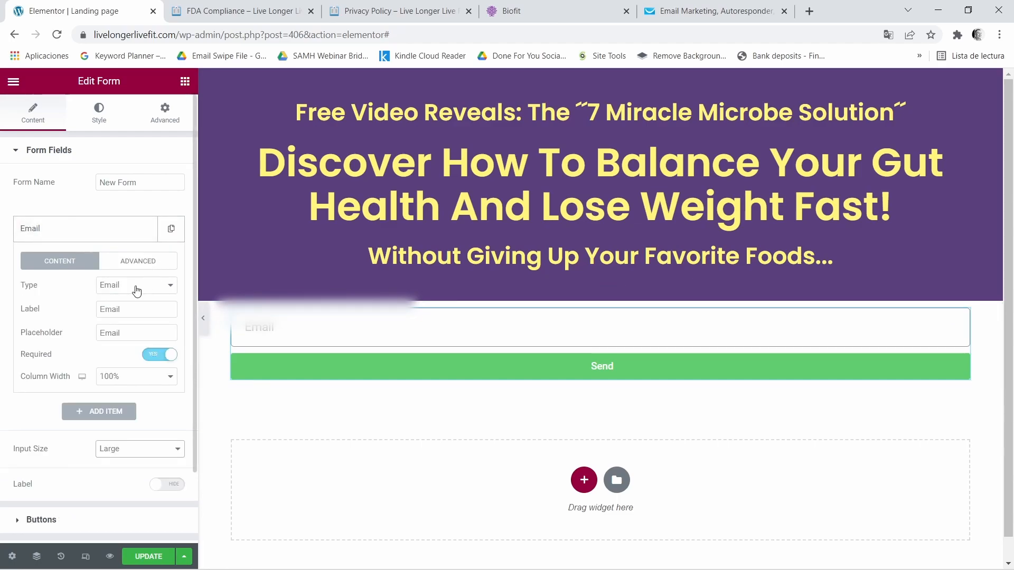
click(153, 382)
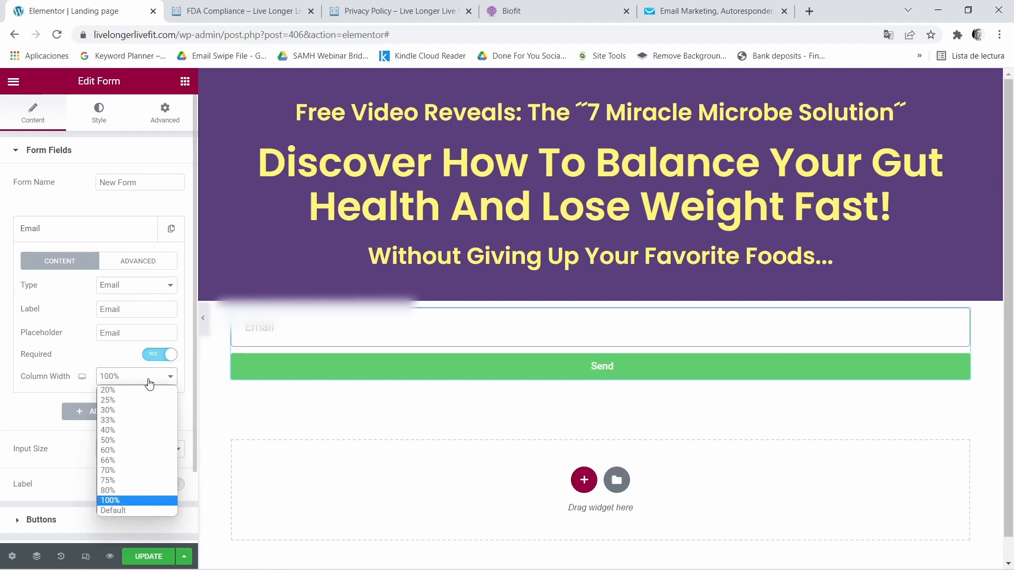
click(113, 462)
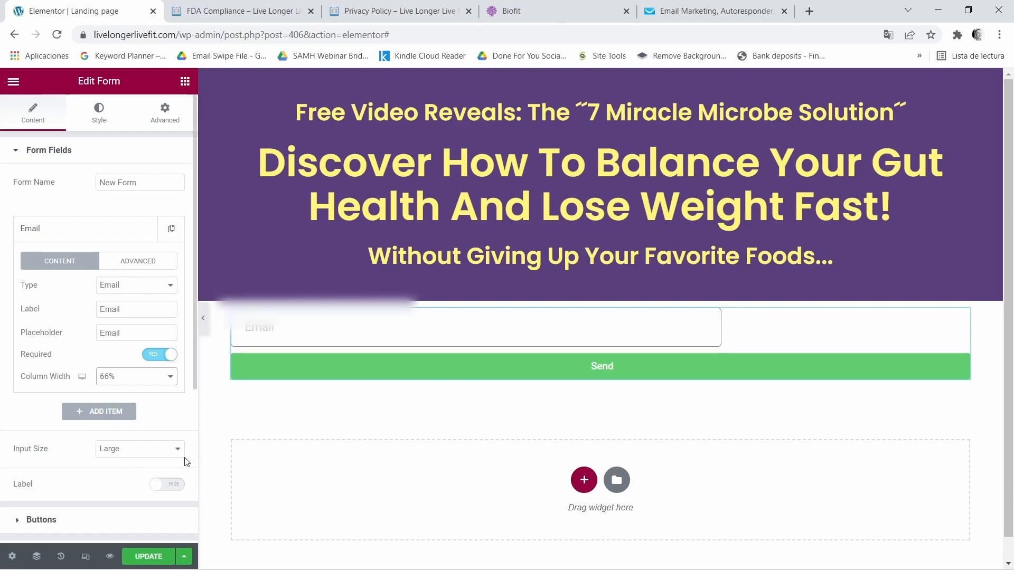
- Set the form button's size to Extra Large and its column width to 66%
click(14, 153)
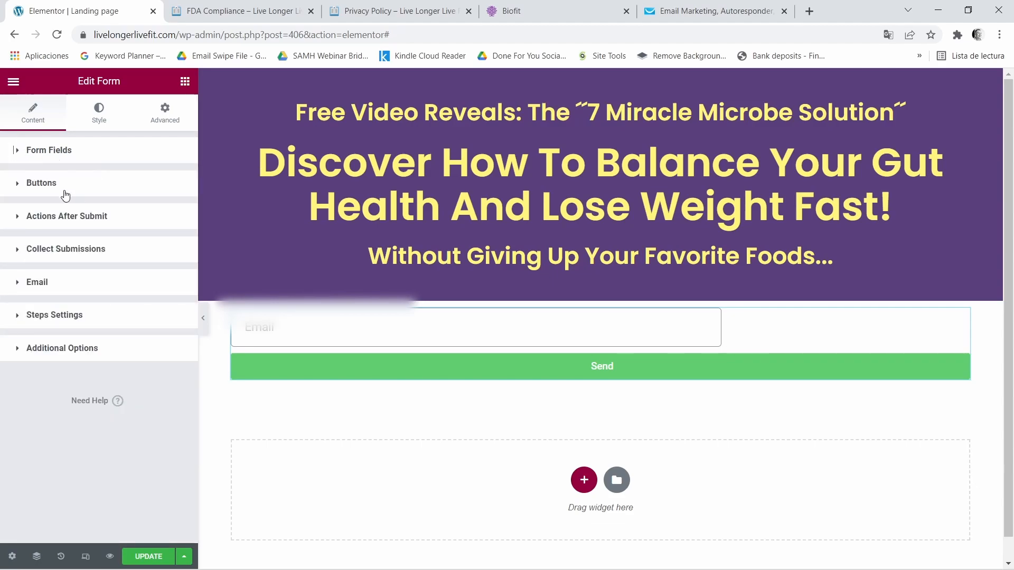
click(35, 186)
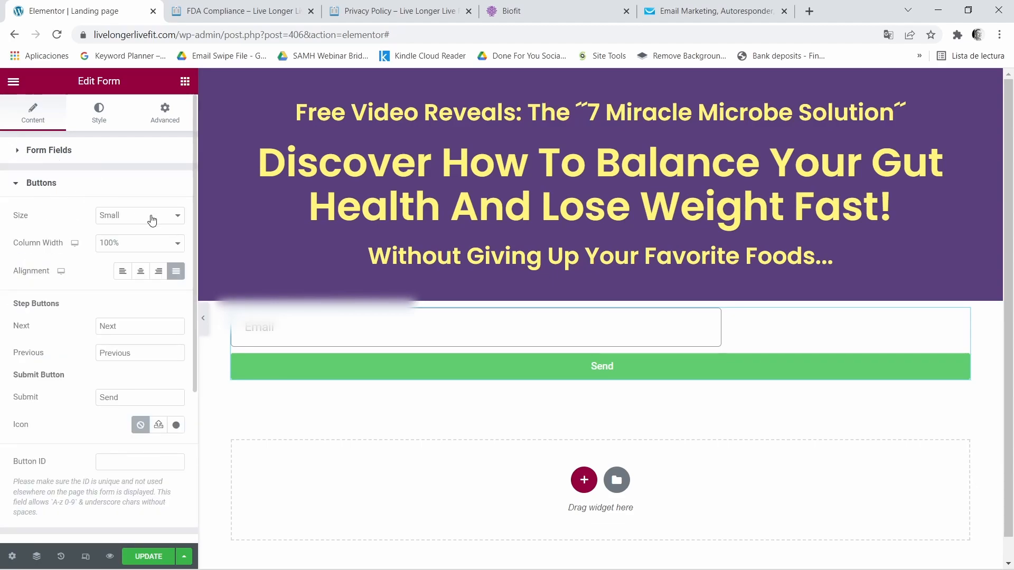
click(179, 216)
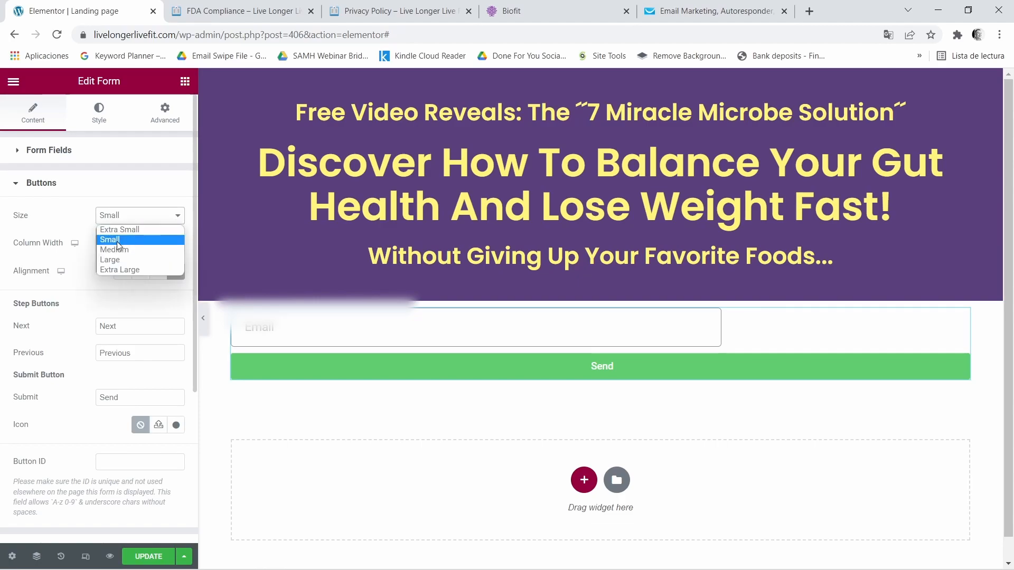
click(106, 270)
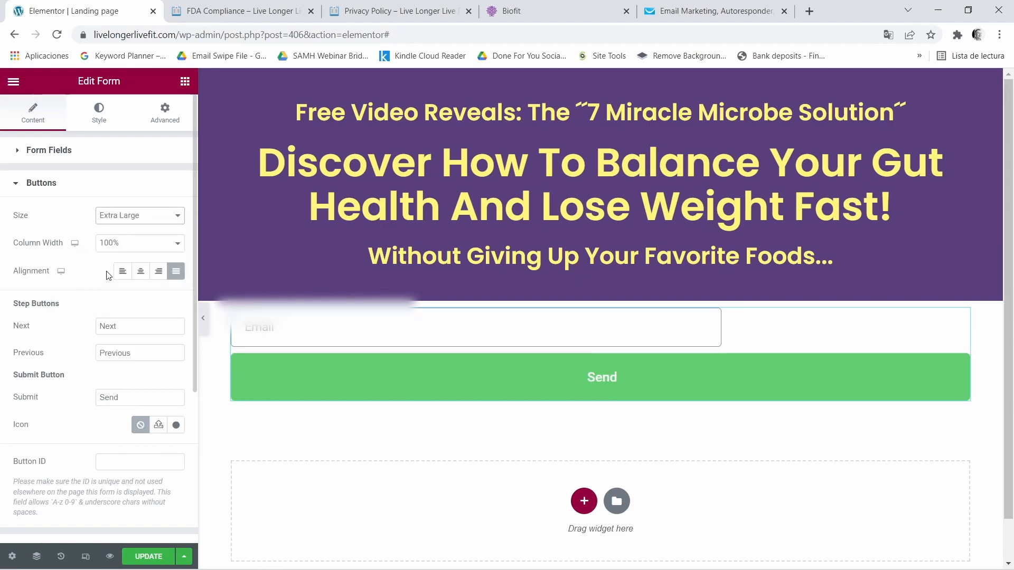
click(173, 242)
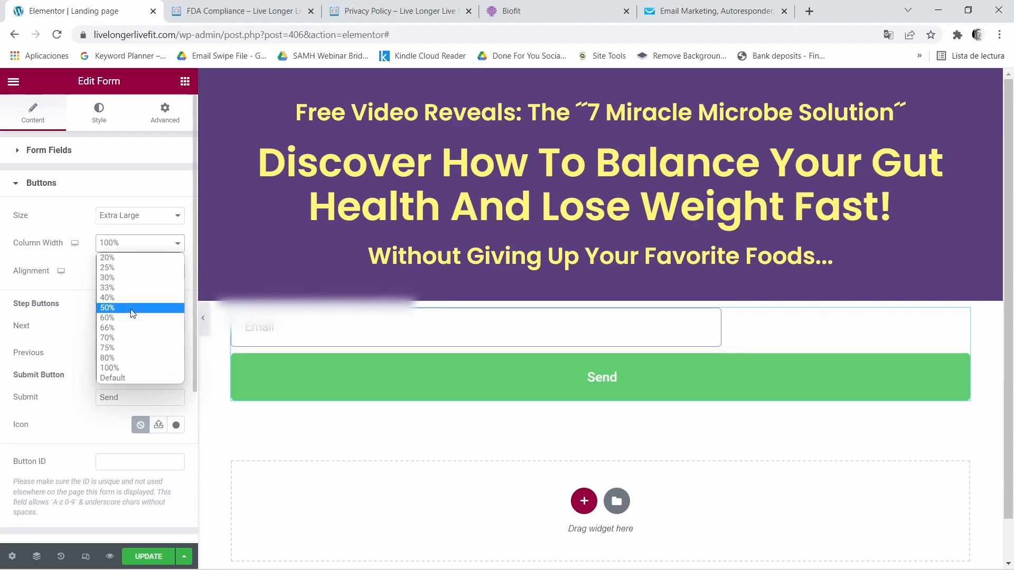
click(109, 326)
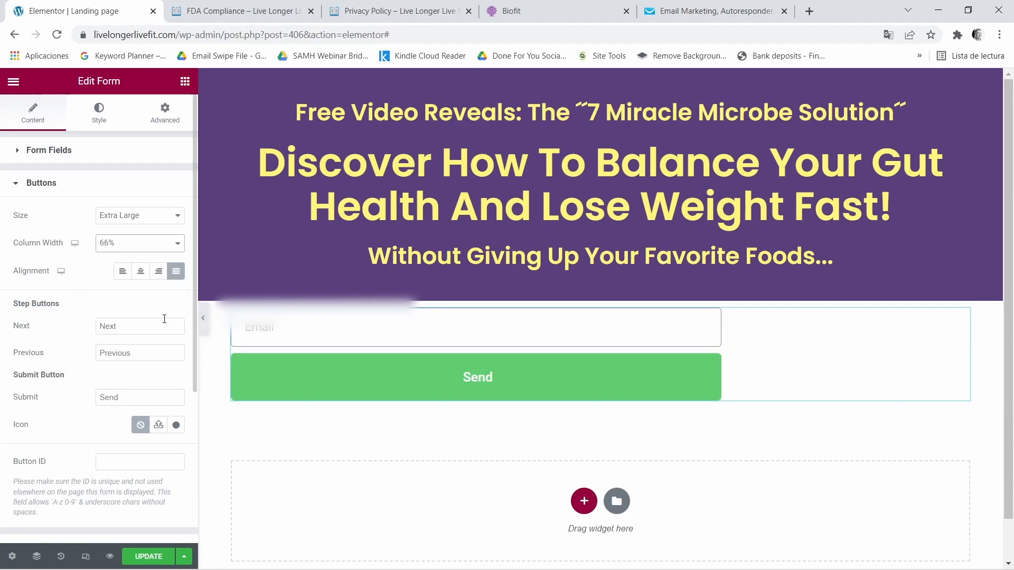
- Replace the submit button's text with "WATCH VIDEO NOW"
double_click(109, 398)
key(Caps_Lock)
text(WATCH)
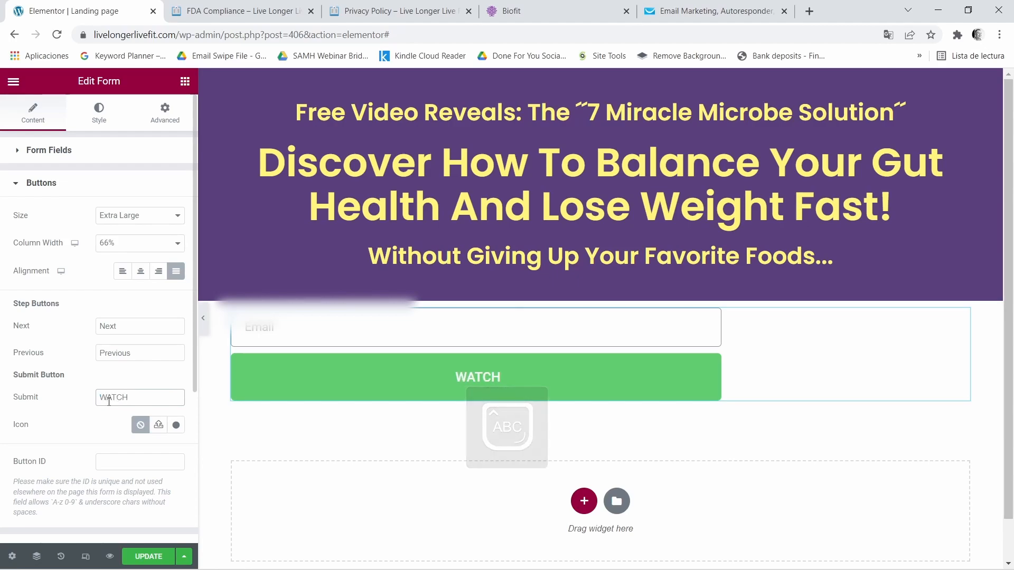
text( V)
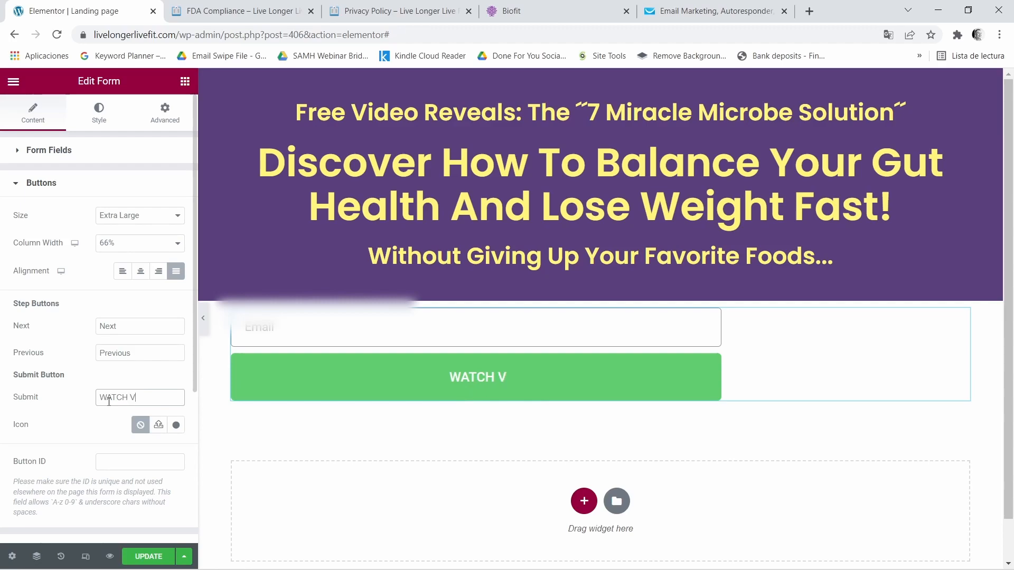
text(IDEO NOW)
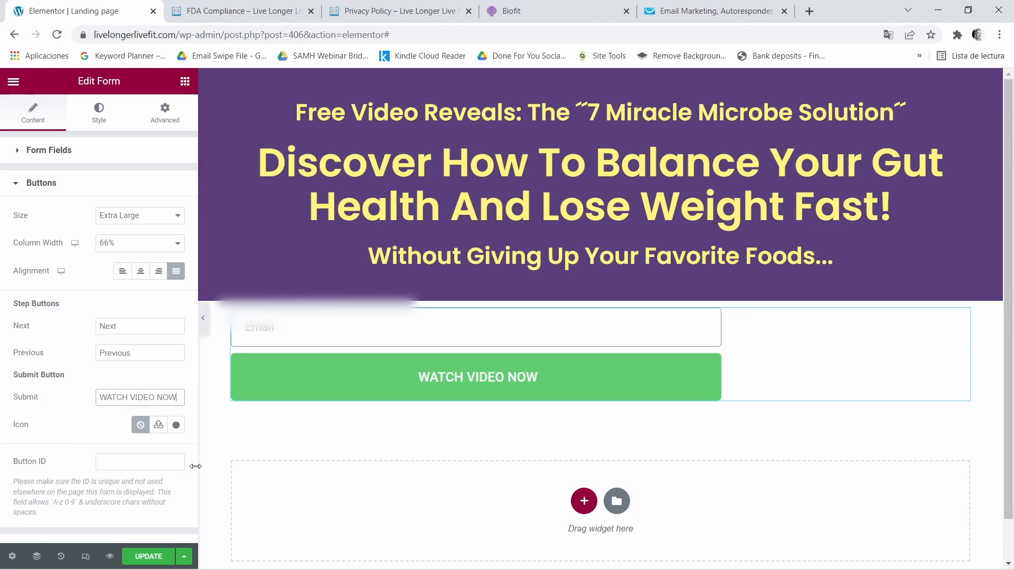
- Open the style settings for the form's buttons
click(101, 111)
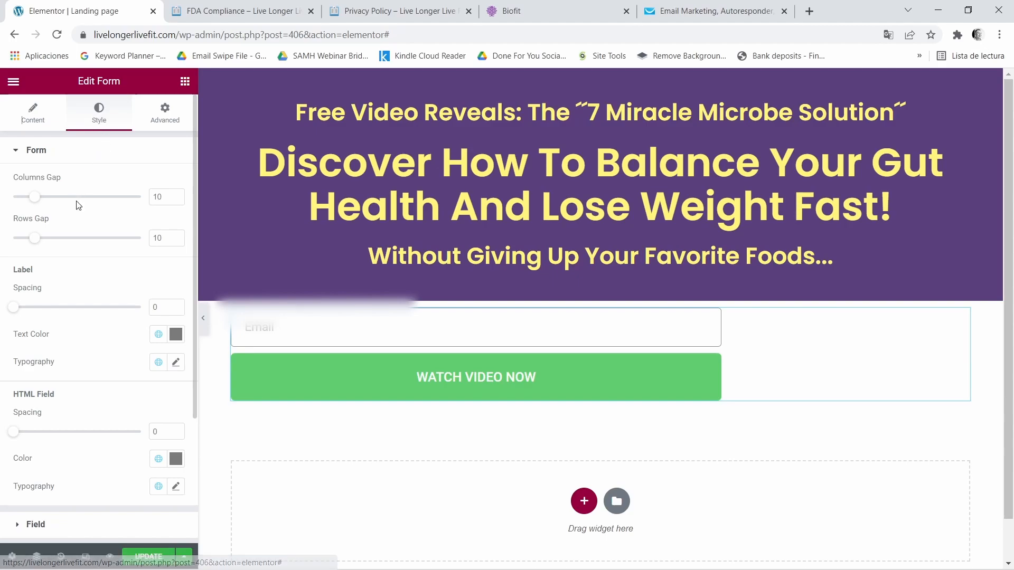
scroll(75, 298, down, 2)
scroll(63, 327, down, 2)
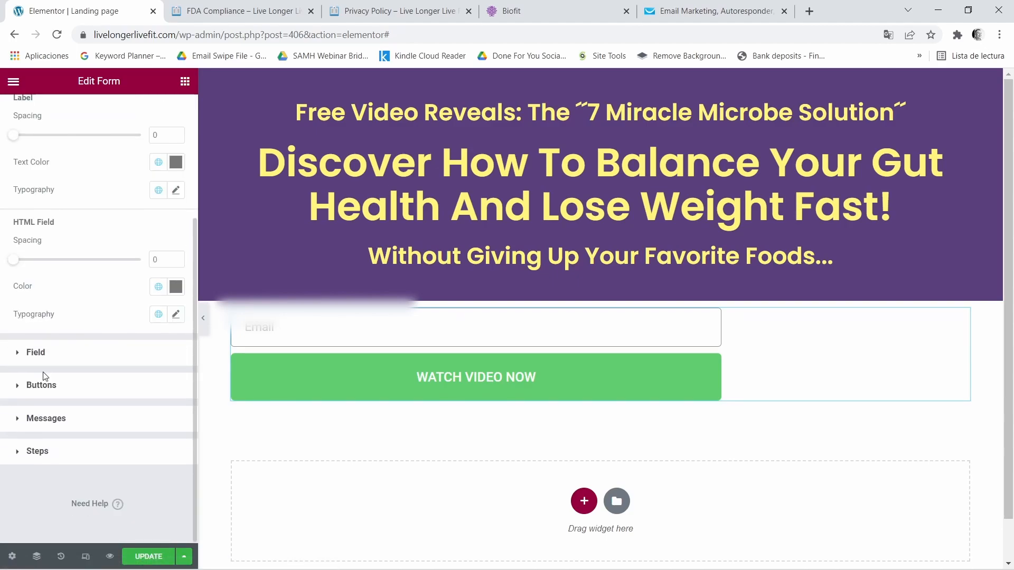
click(41, 390)
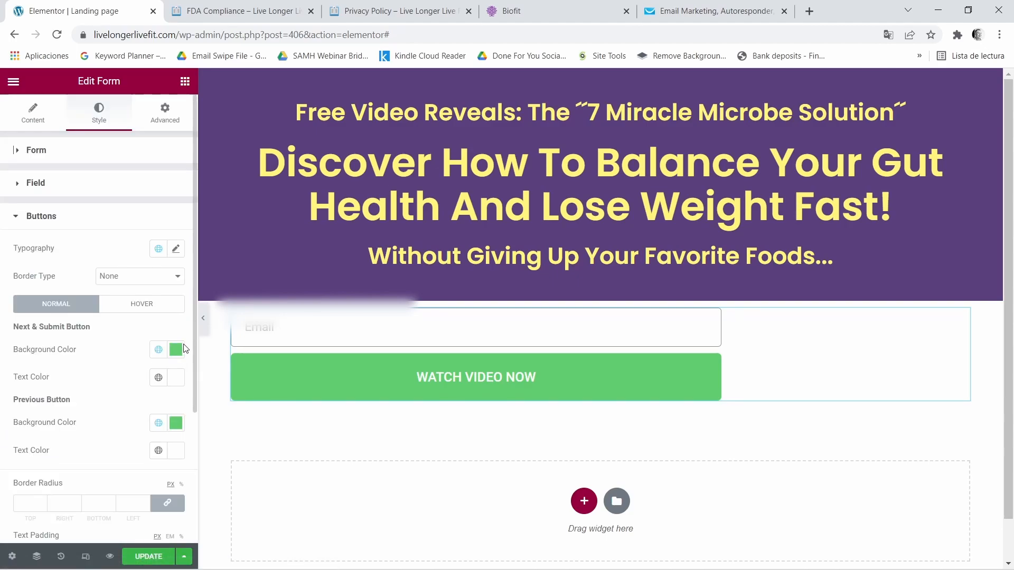
scroll(156, 295, down, 1)
- Switch to the Biofit sales page and sample the yellow of the middle BUY NOW button with the ColorZilla page color picker
click(507, 11)
scroll(527, 284, down, 3)
scroll(526, 284, down, 2)
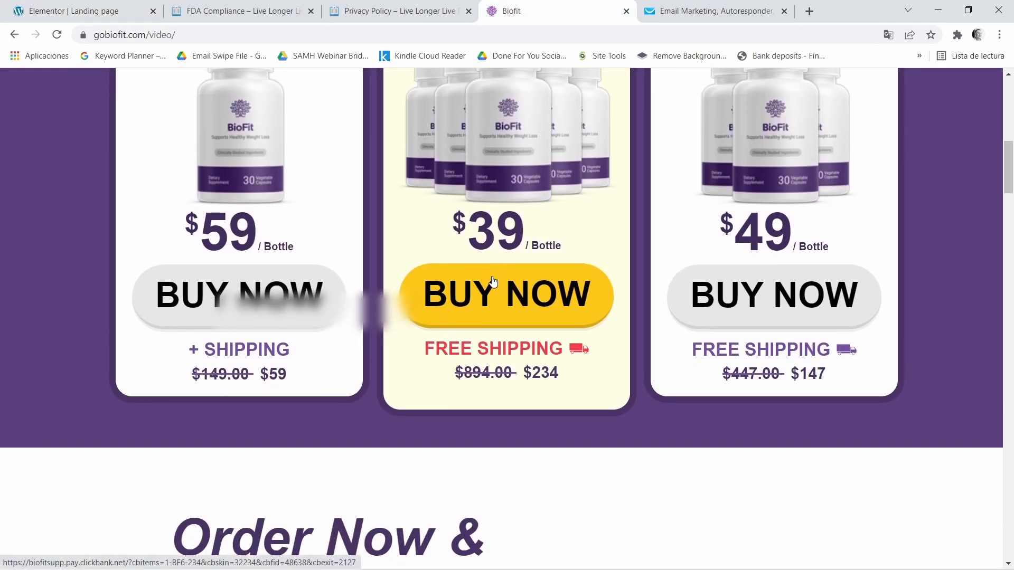
click(957, 35)
click(806, 130)
click(504, 307)
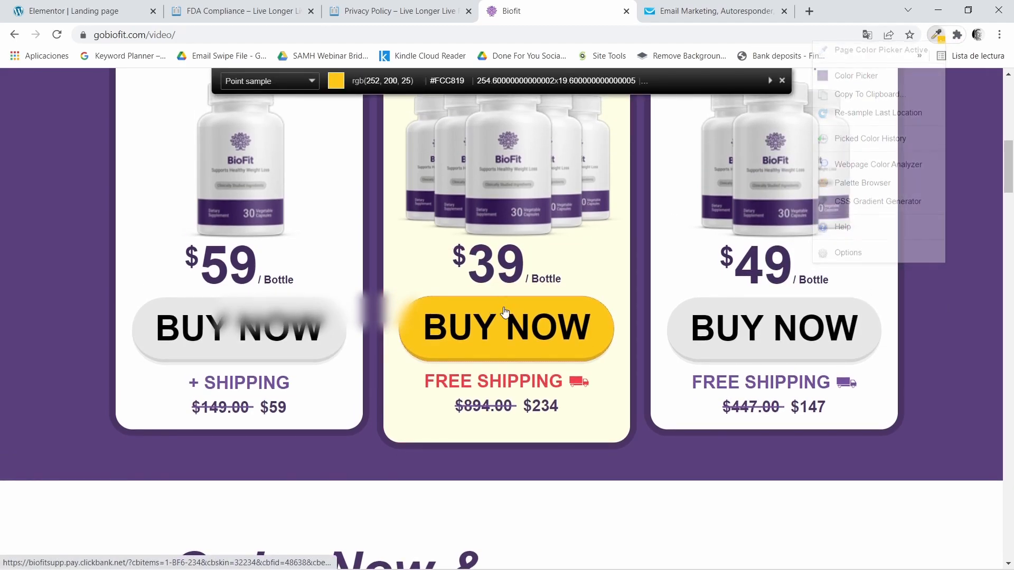
- Return to the Elementor page and set the Next & Submit button's background color to the sampled yellow #FCC819
click(243, 11)
click(105, 11)
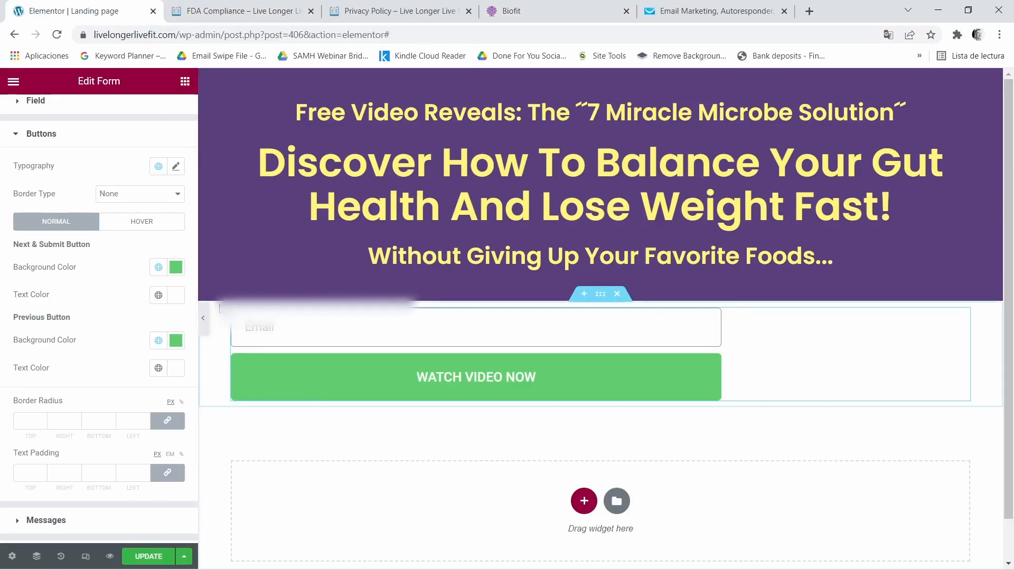
click(175, 268)
click(80, 474)
right_click(41, 471)
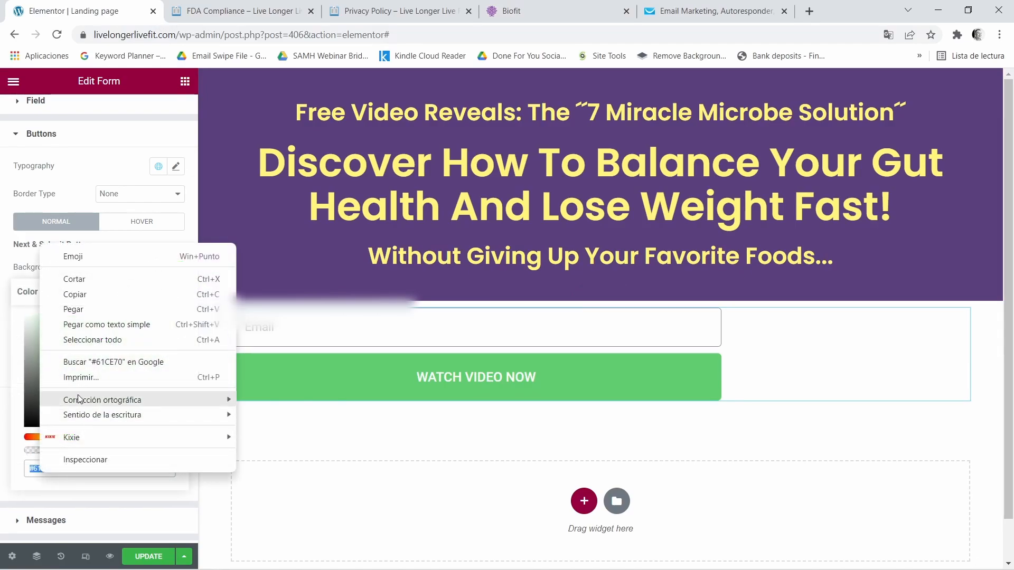
click(73, 309)
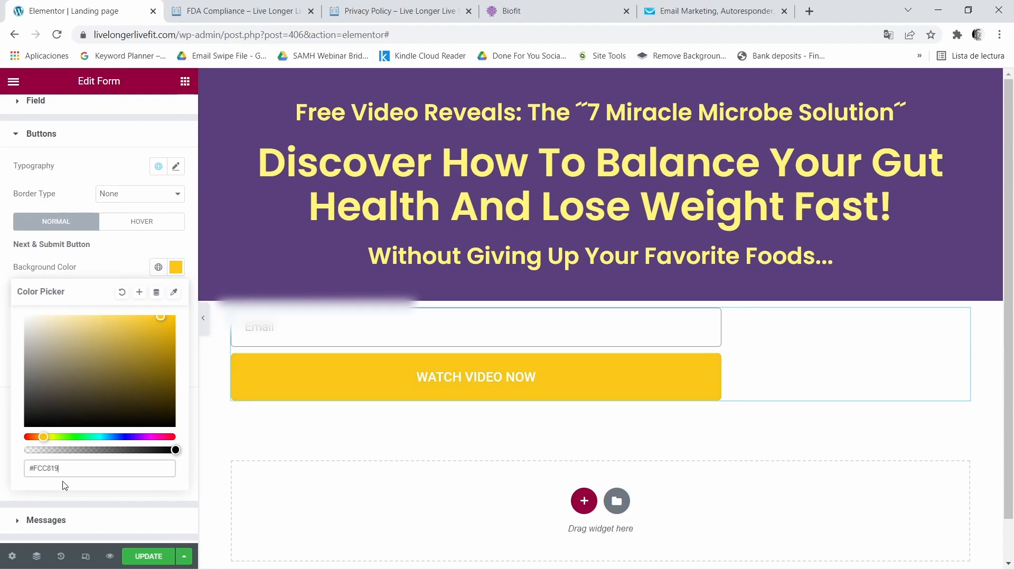
click(175, 267)
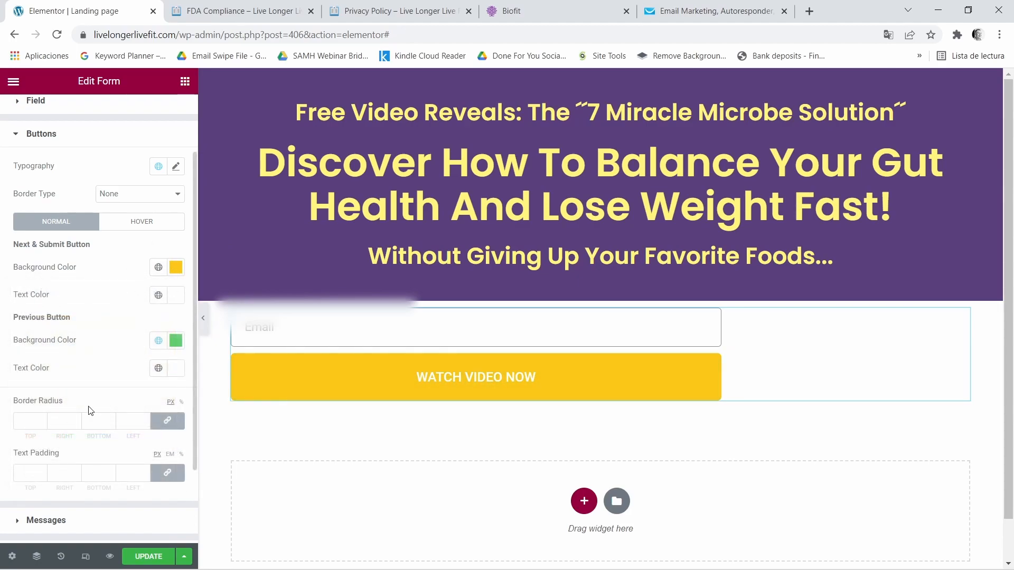
- Set the Previous button's background color to the same yellow, #FCC819
click(175, 341)
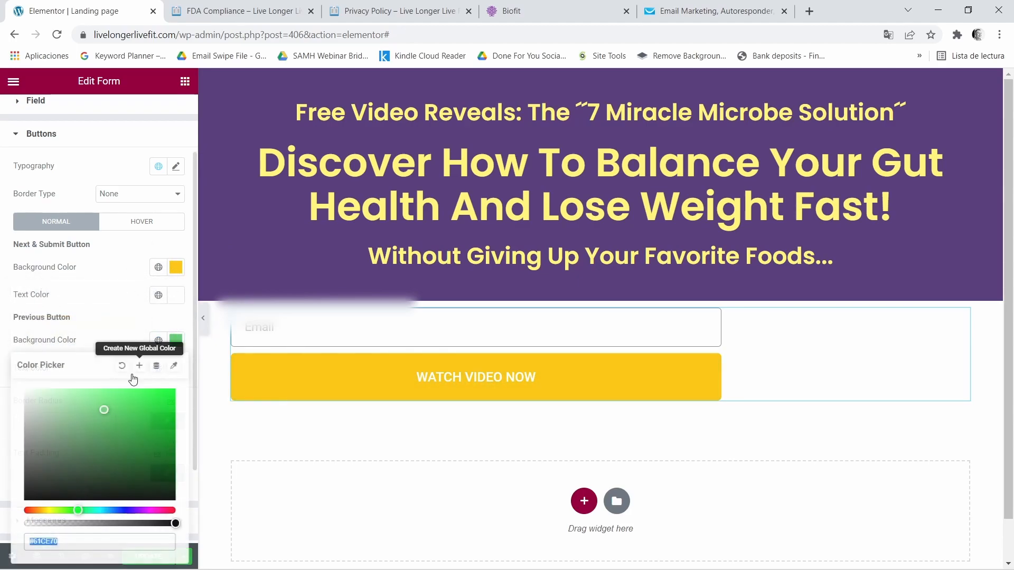
right_click(41, 541)
click(80, 378)
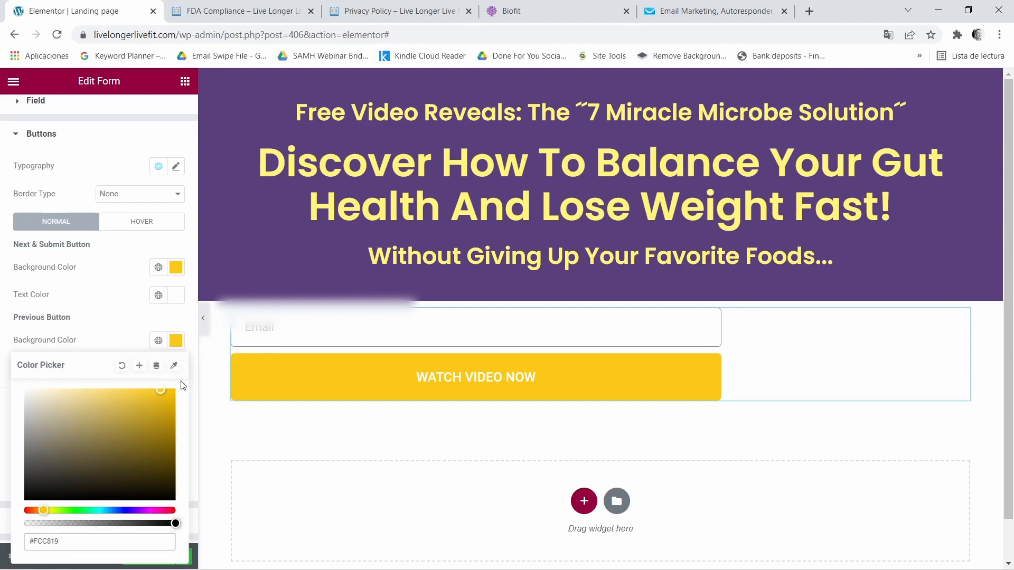
click(176, 341)
- Set the form buttons' typography to the Arial font family with a weight of 800
scroll(117, 413, down, 2)
scroll(118, 413, up, 2)
scroll(117, 413, up, 2)
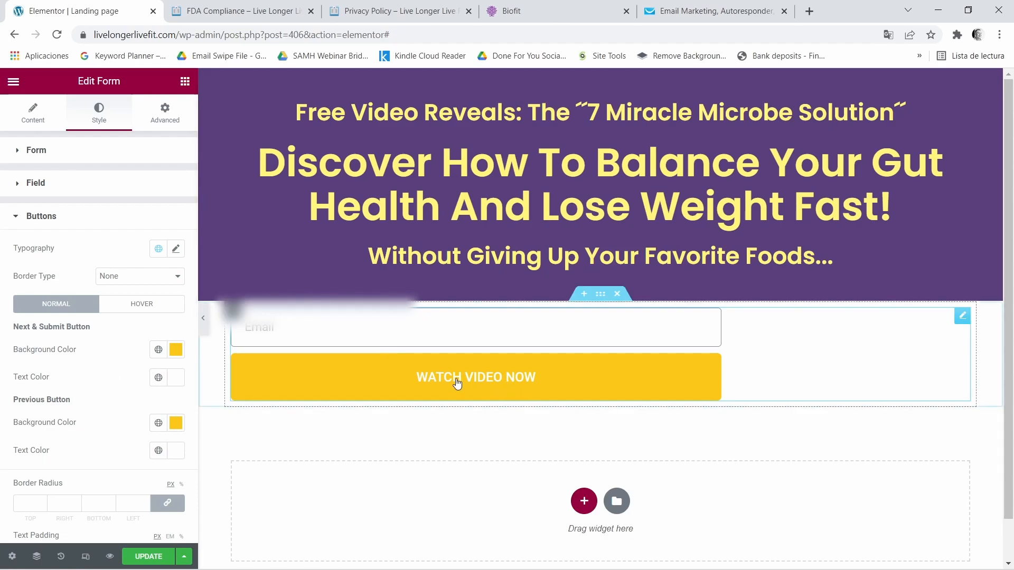
click(176, 248)
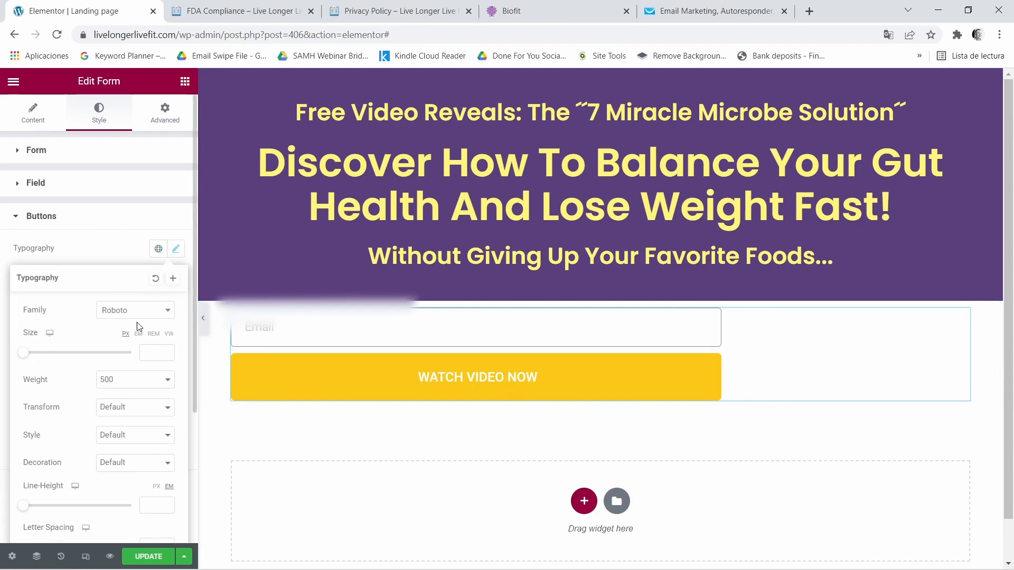
click(168, 311)
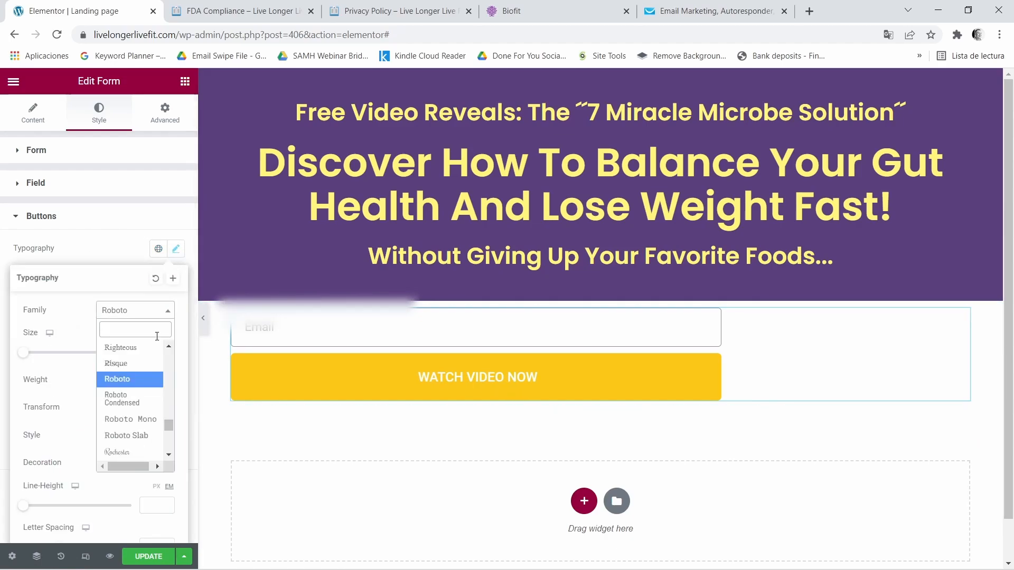
drag(170, 427, 166, 348)
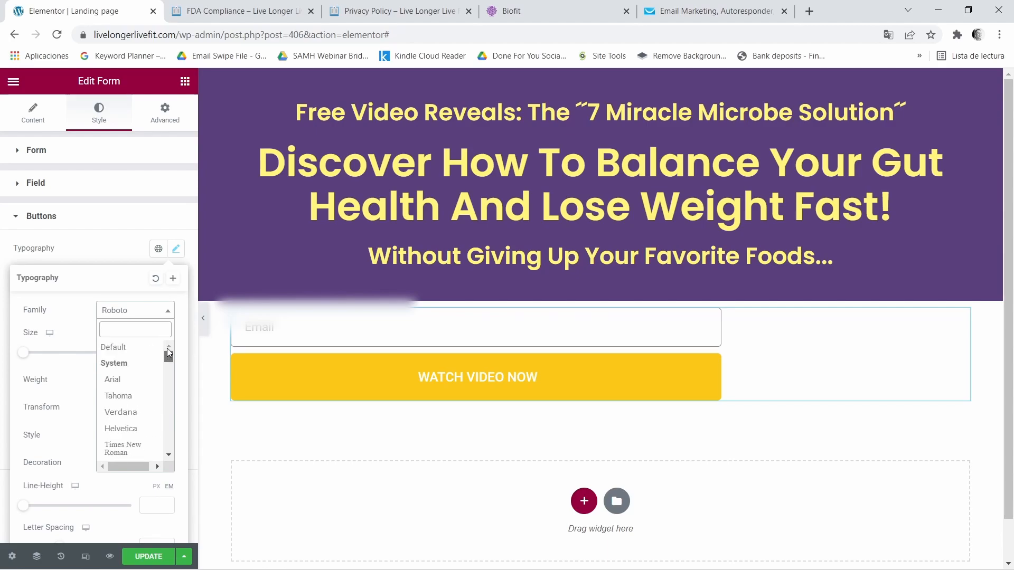
click(130, 381)
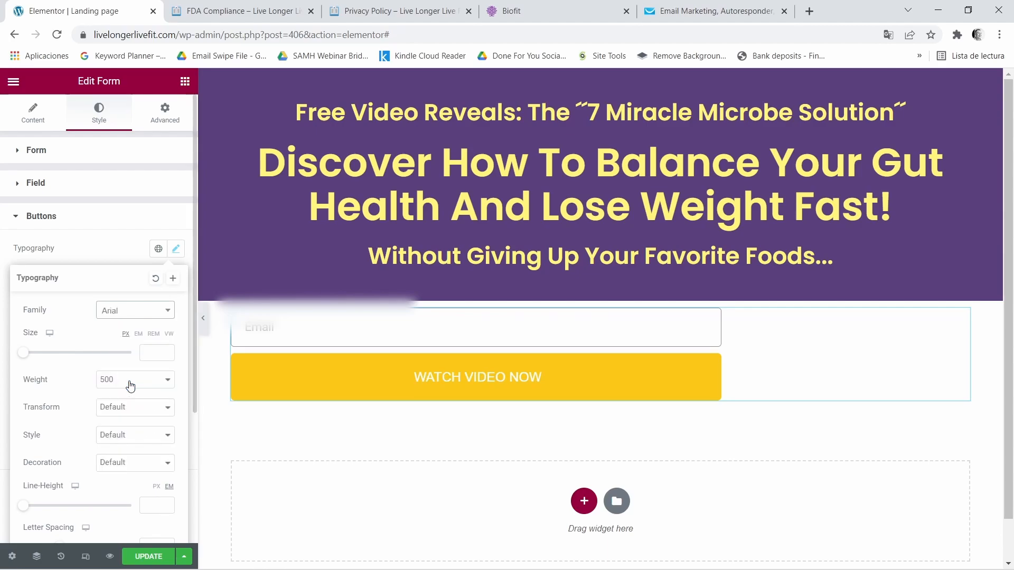
click(167, 381)
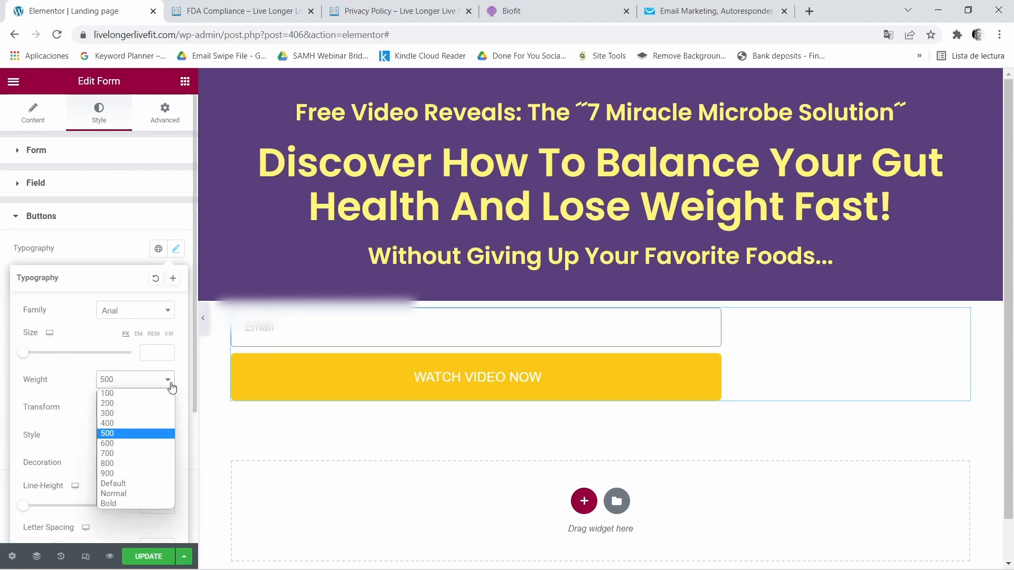
click(115, 466)
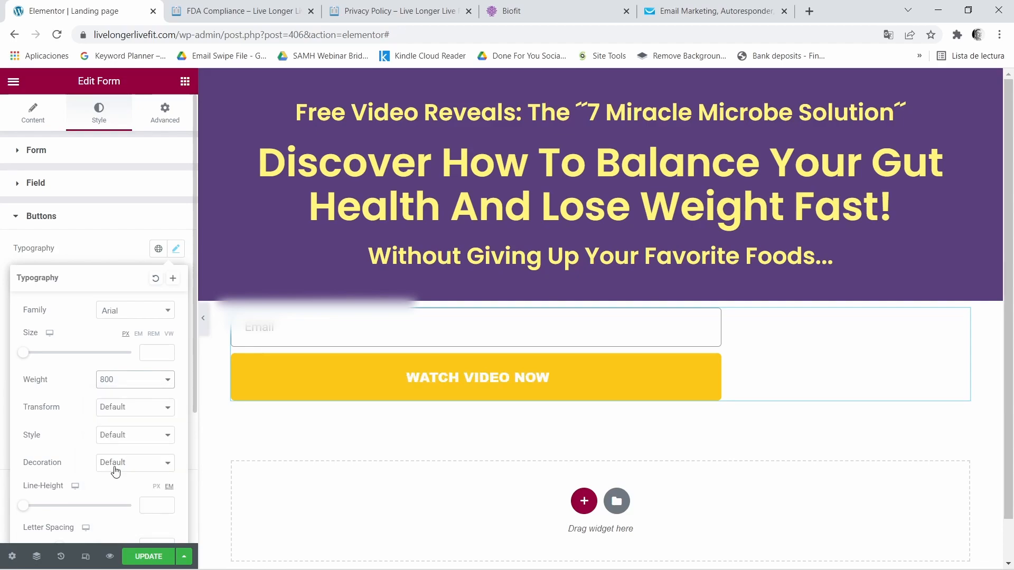
- Set the form buttons' font size to 30 px
click(170, 349)
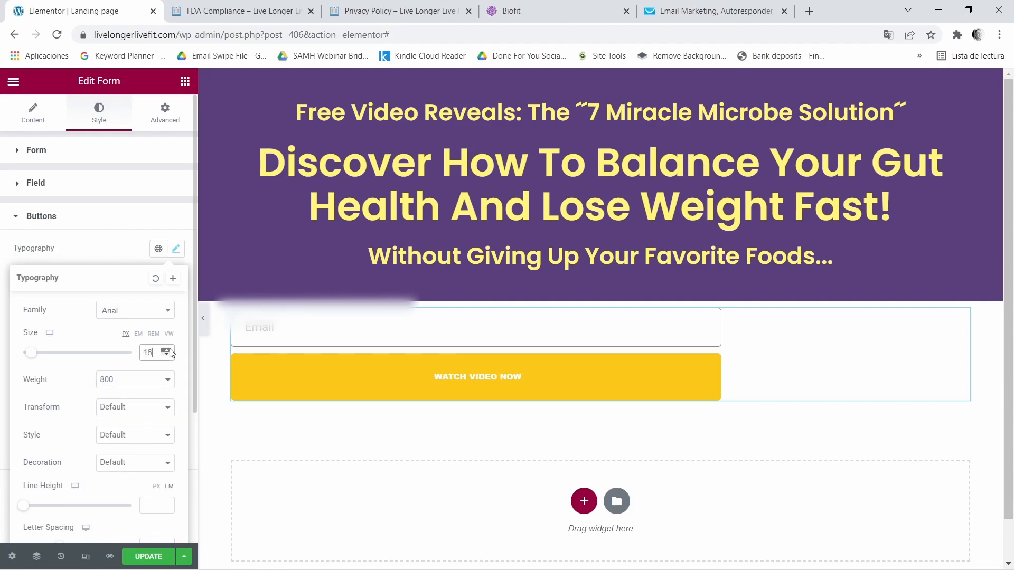
click(170, 350)
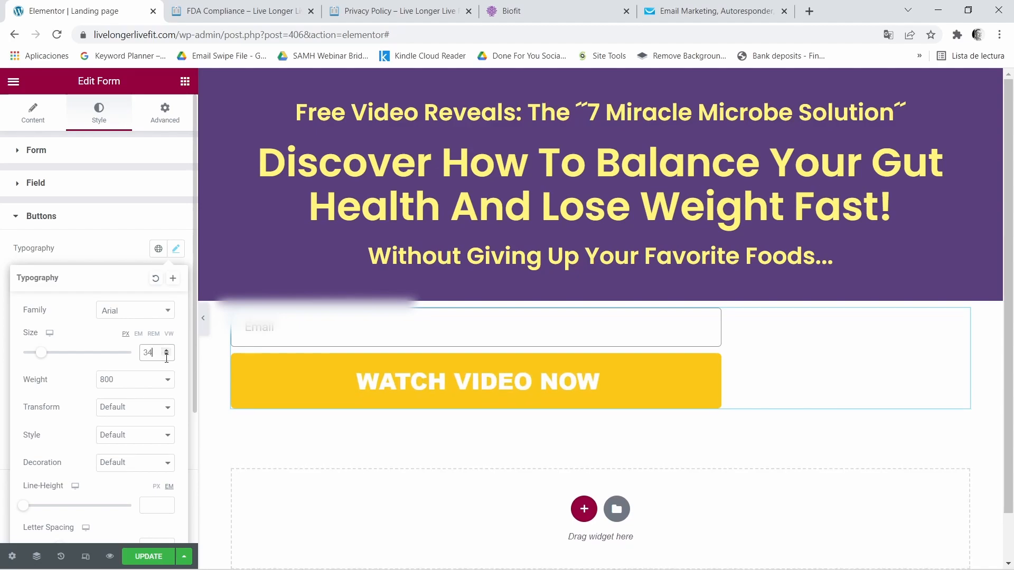
click(168, 356)
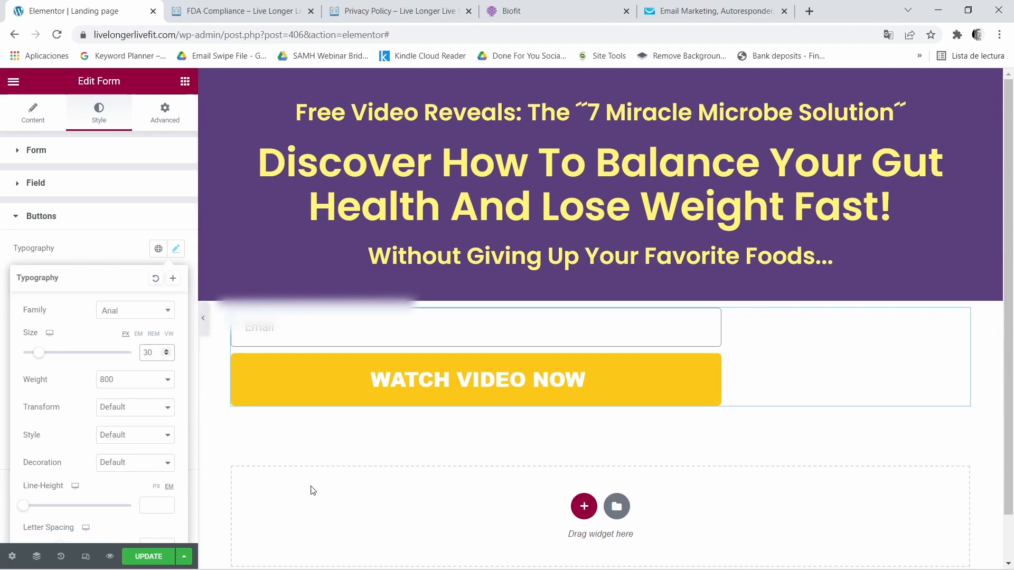
- Unlink the form's margin values and set a right margin of 10 px and a left margin of 270 px
click(165, 112)
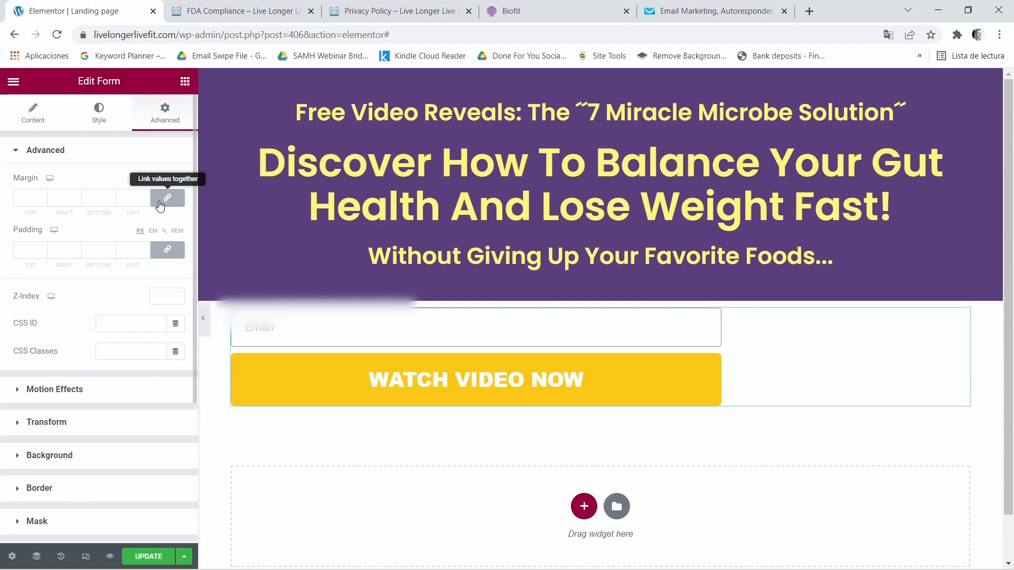
click(160, 204)
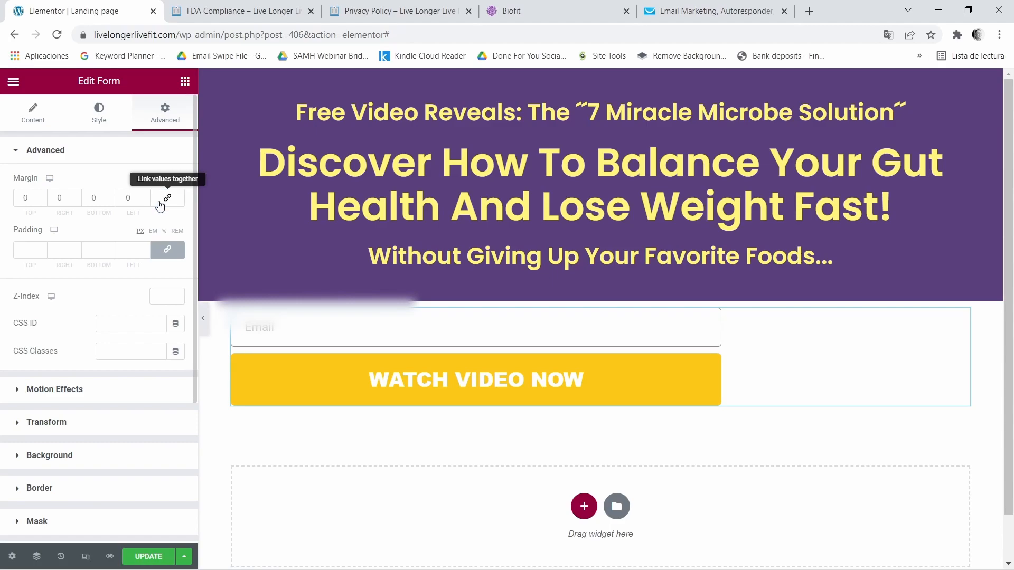
click(60, 201)
text(1)
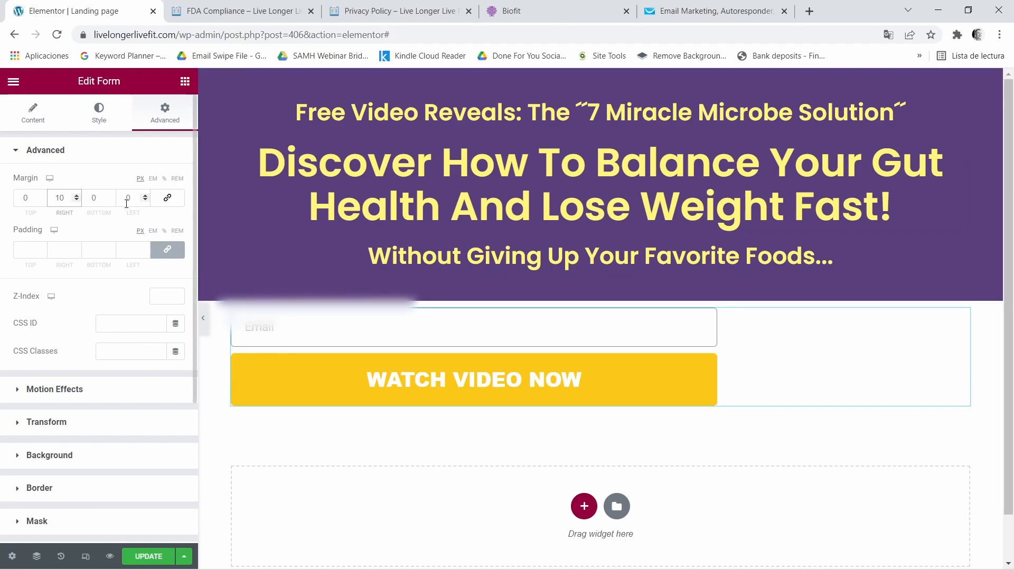
click(128, 203)
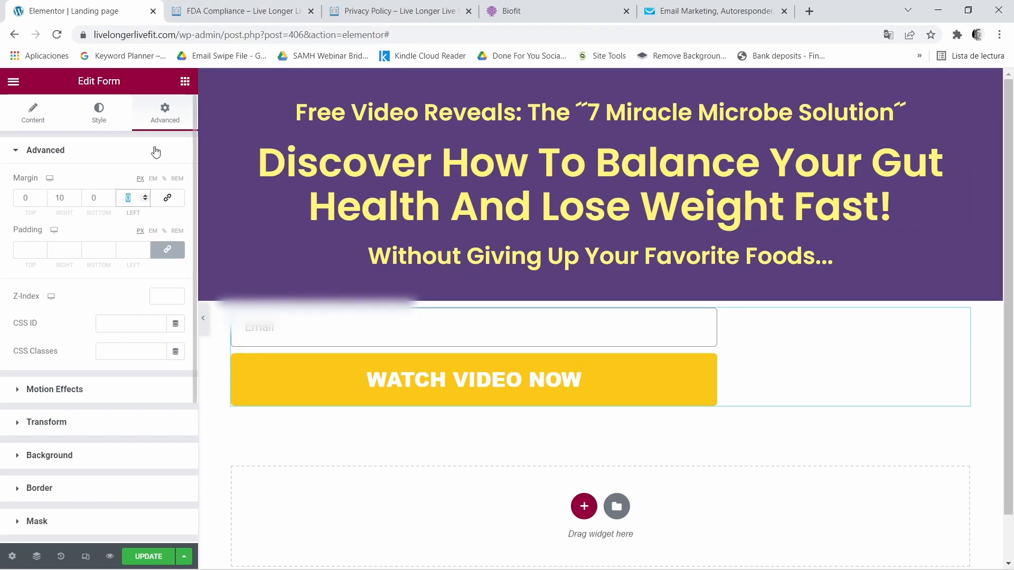
text(2)
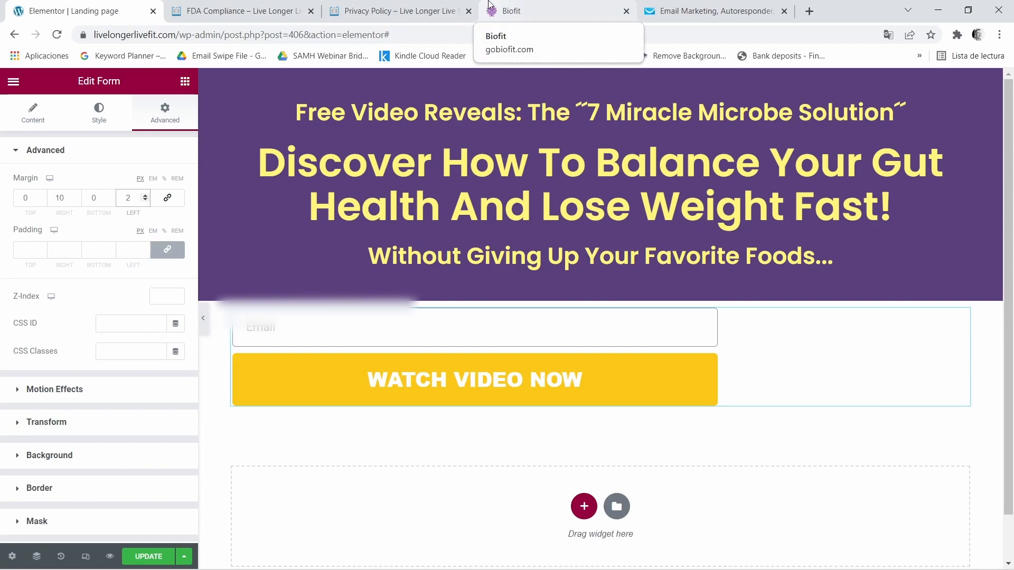
text(70)
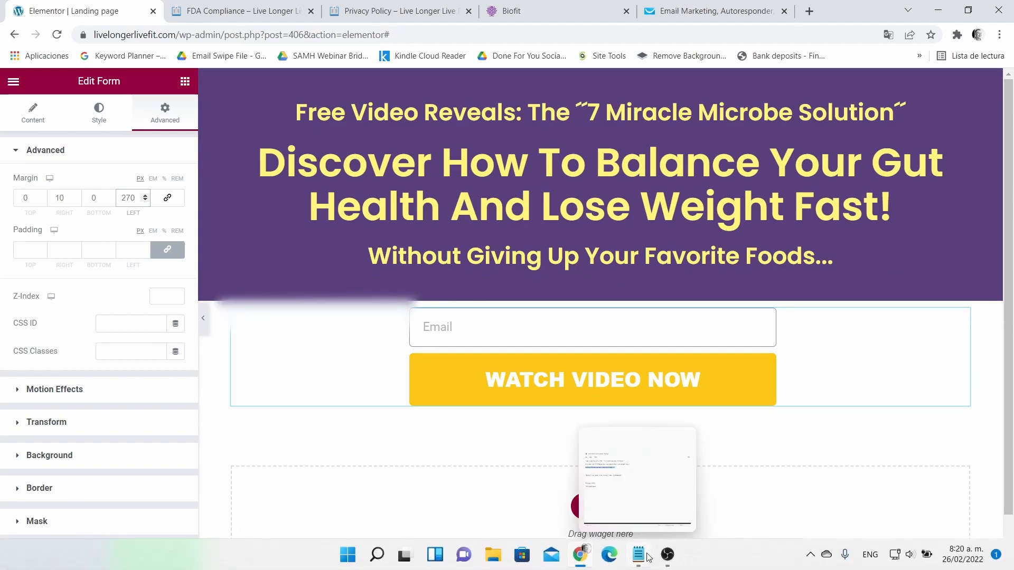
- Switch to the Notepad headline file and copy the line "*We will not spam, rent, or sell your information*"
click(643, 563)
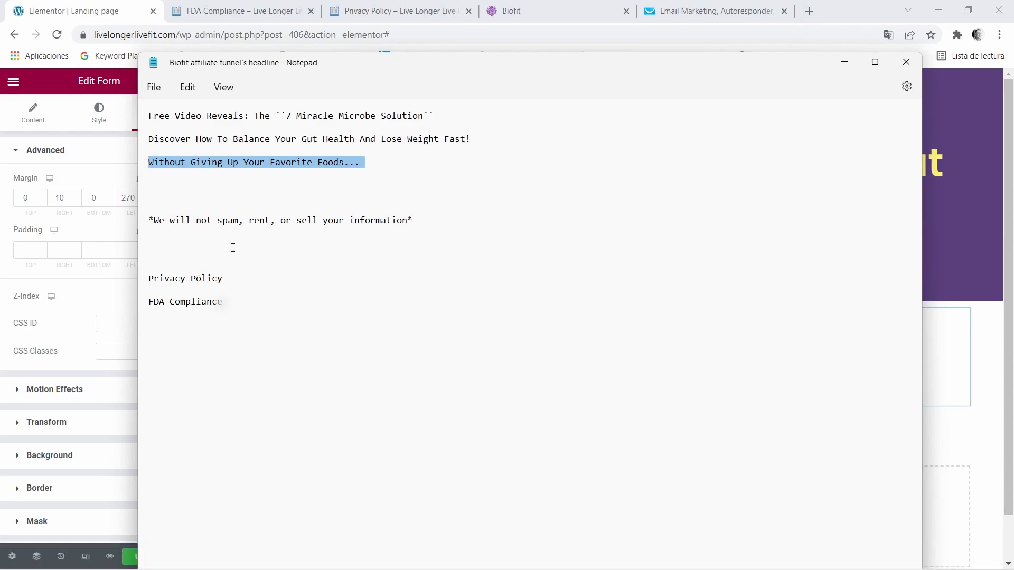
triple_click(154, 220)
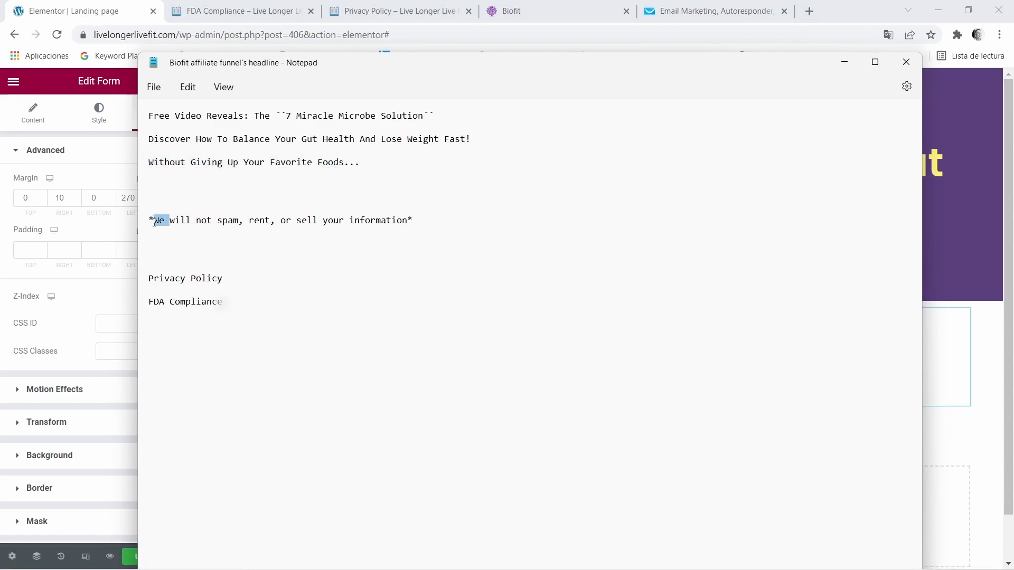
right_click(154, 222)
click(199, 293)
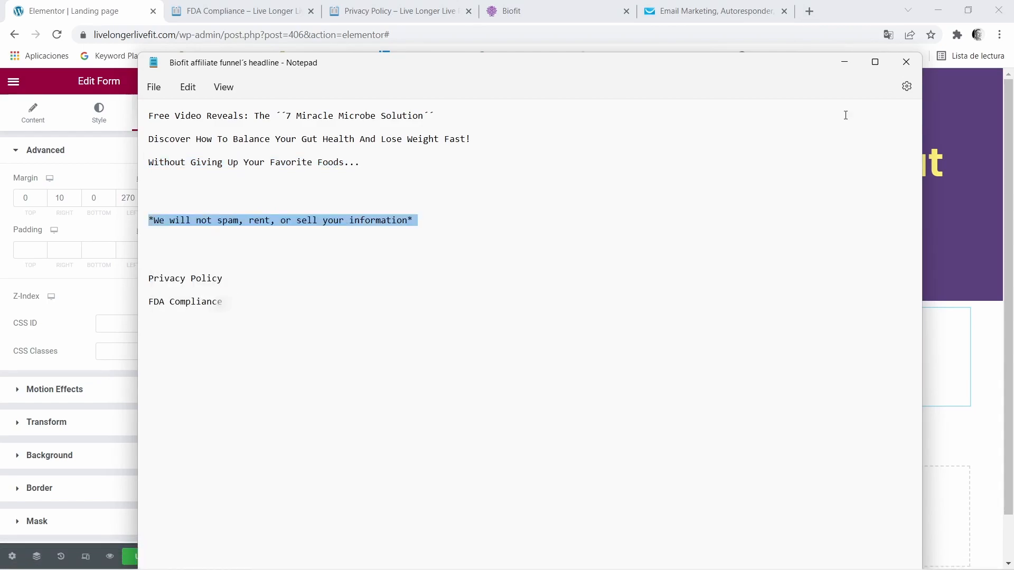
click(844, 62)
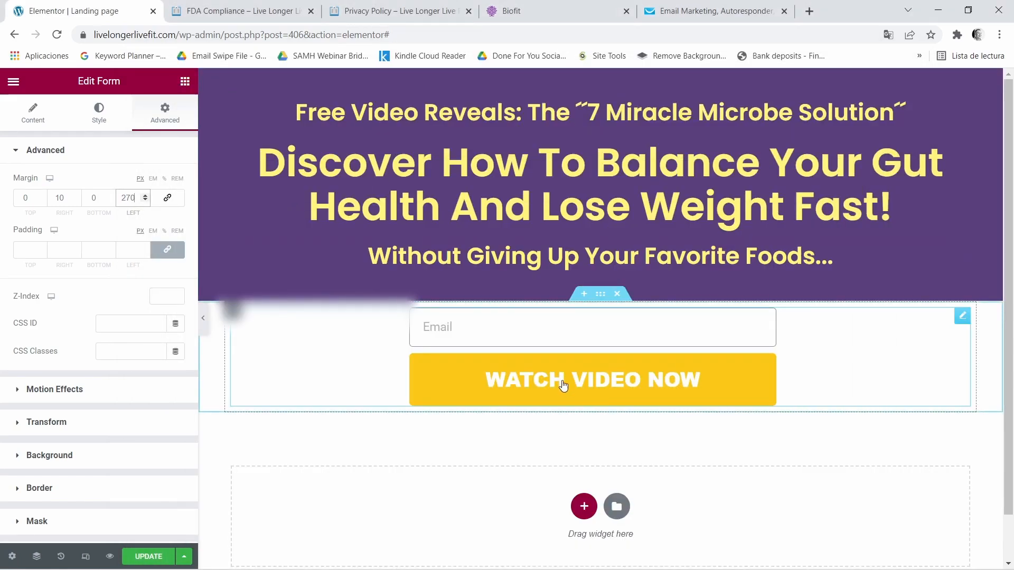
- Add a Text Editor widget below the opt-in form and replace its placeholder text with the copied no-spam line
click(185, 83)
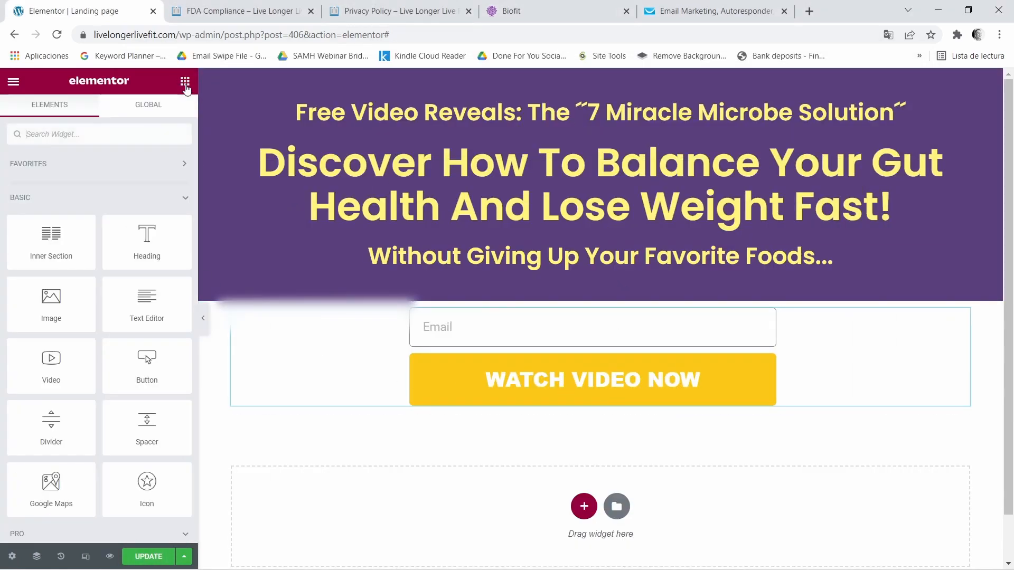
drag(148, 301, 617, 397)
drag(27, 265, 79, 379)
key(BackSpace)
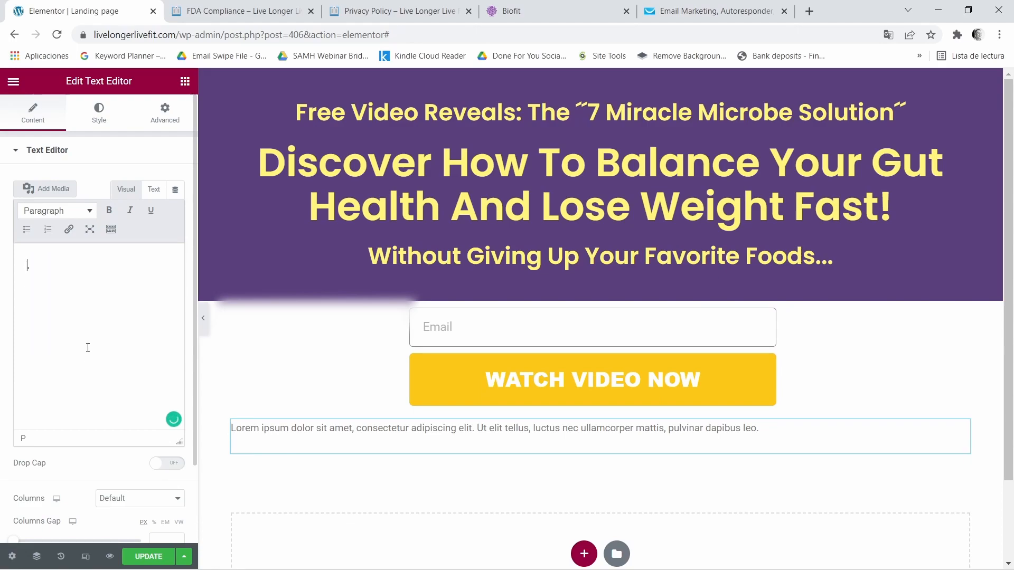
key(BackSpace)
right_click(43, 271)
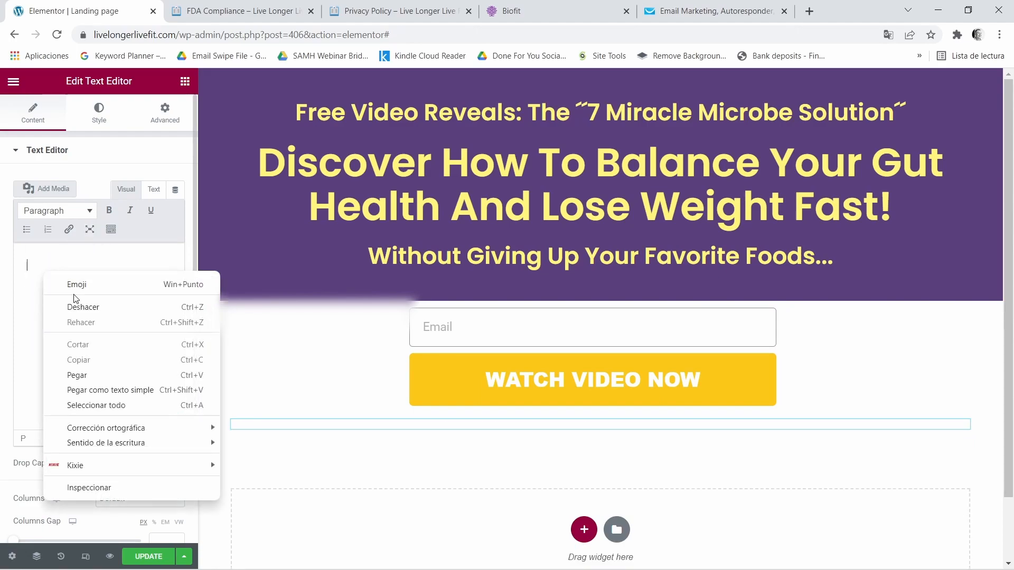
click(77, 375)
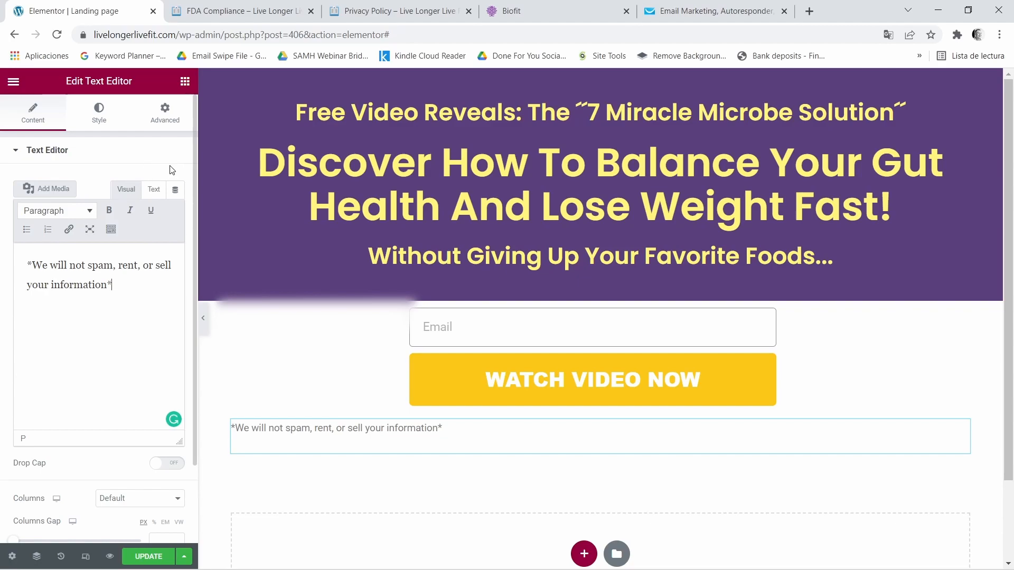
- Center the no-spam text and set its font size to 20 px
click(99, 113)
click(141, 184)
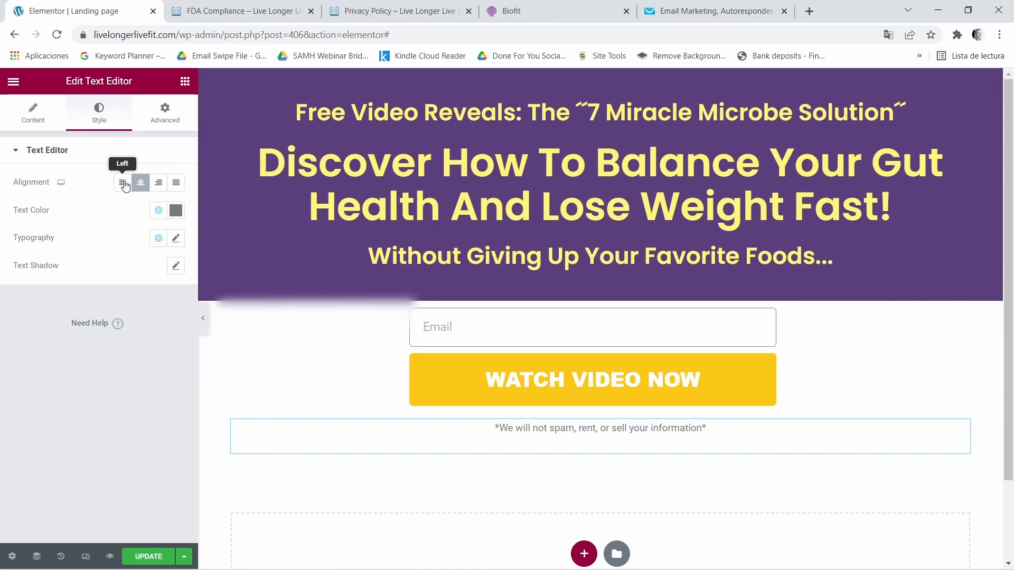
click(175, 239)
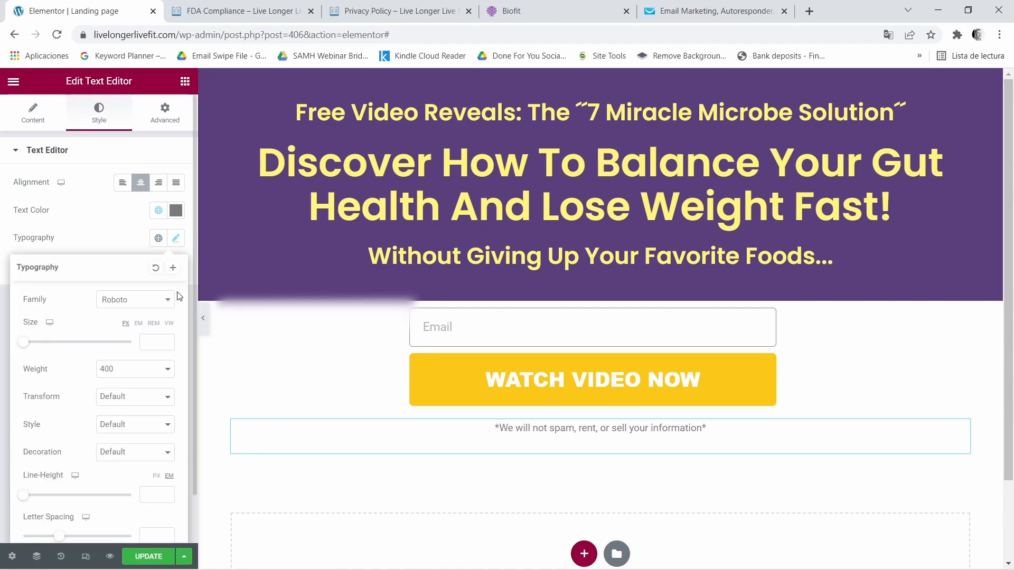
click(166, 340)
drag(166, 342, 167, 344)
click(166, 342)
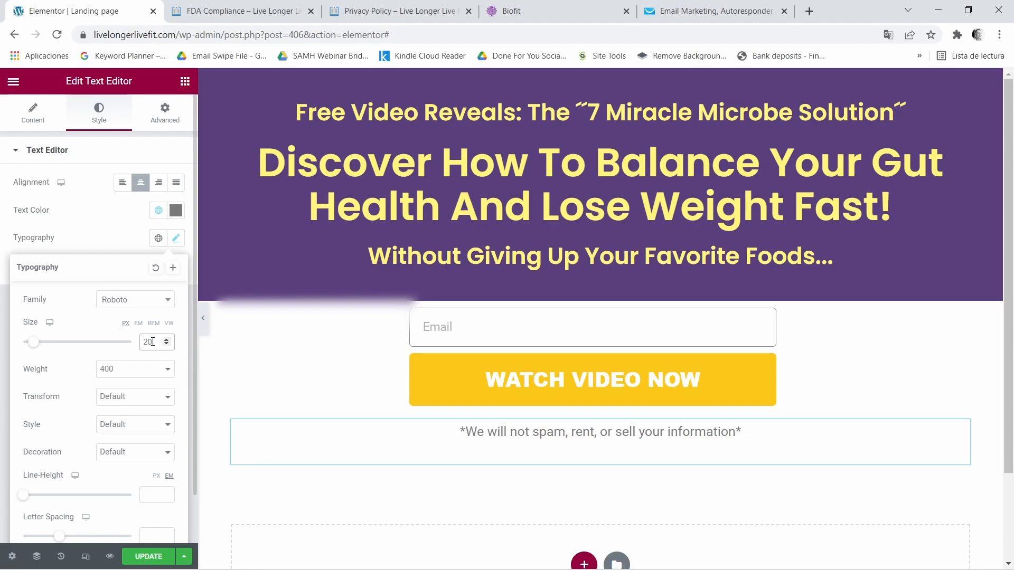
- Unlink the no-spam text's margin values, set its top margin to -15 px, and update the page
click(165, 114)
click(168, 249)
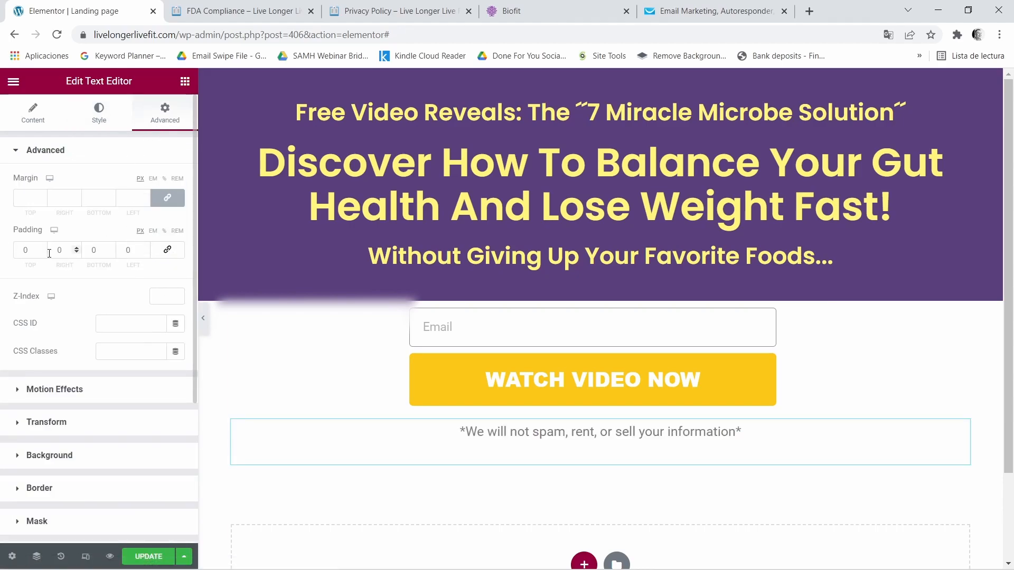
click(167, 249)
click(168, 198)
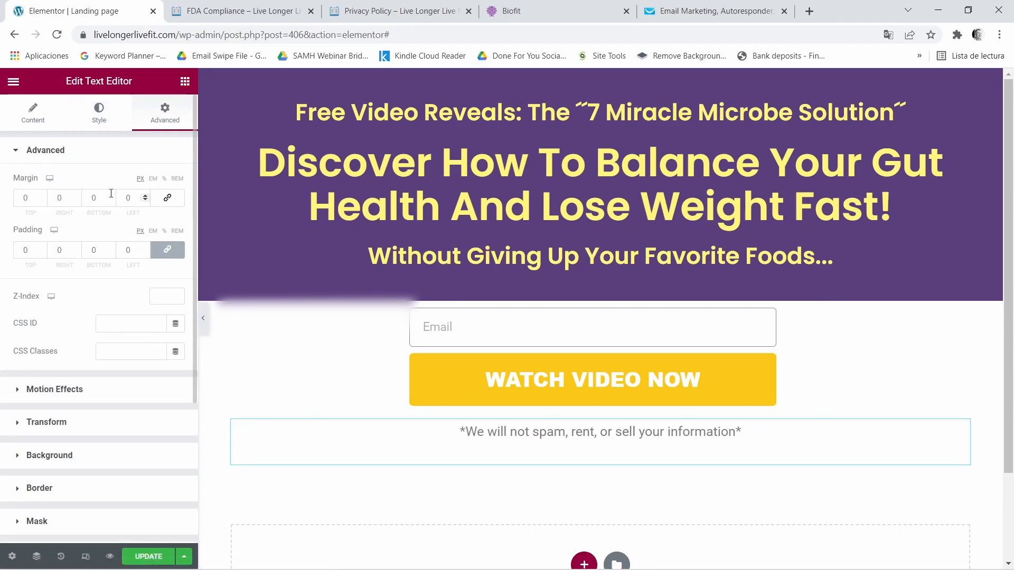
click(46, 201)
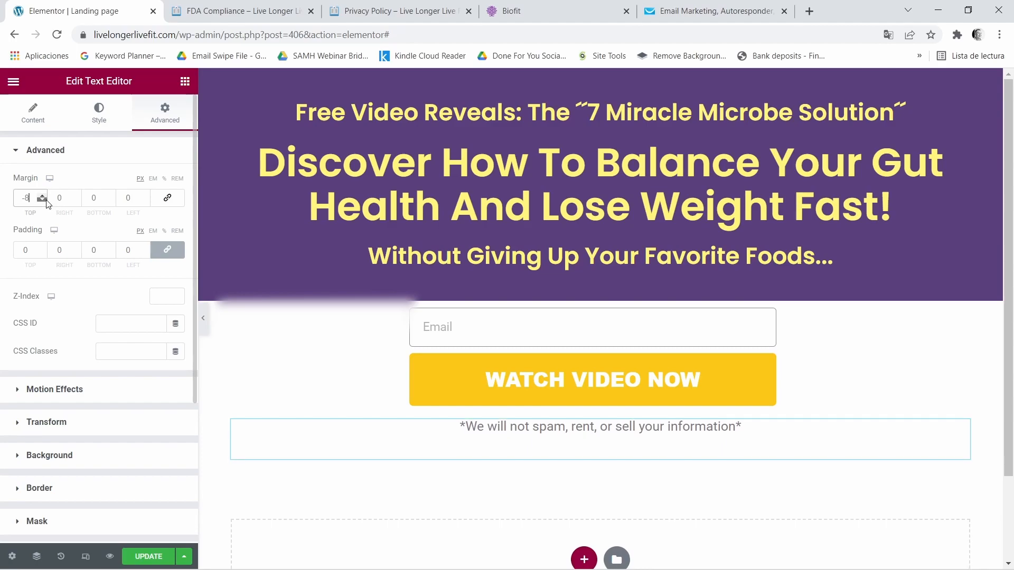
click(43, 200)
click(43, 201)
click(42, 200)
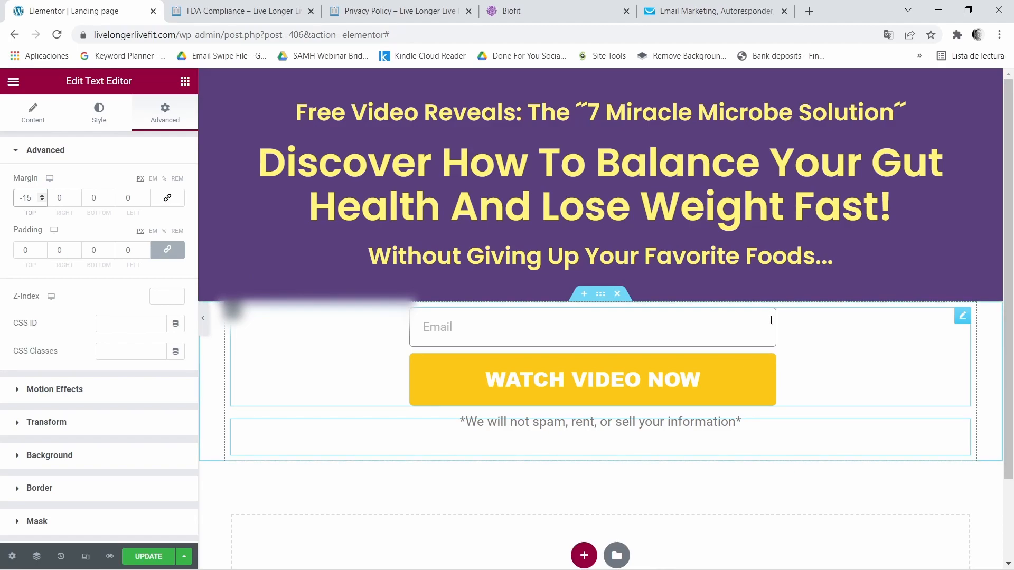
click(148, 557)
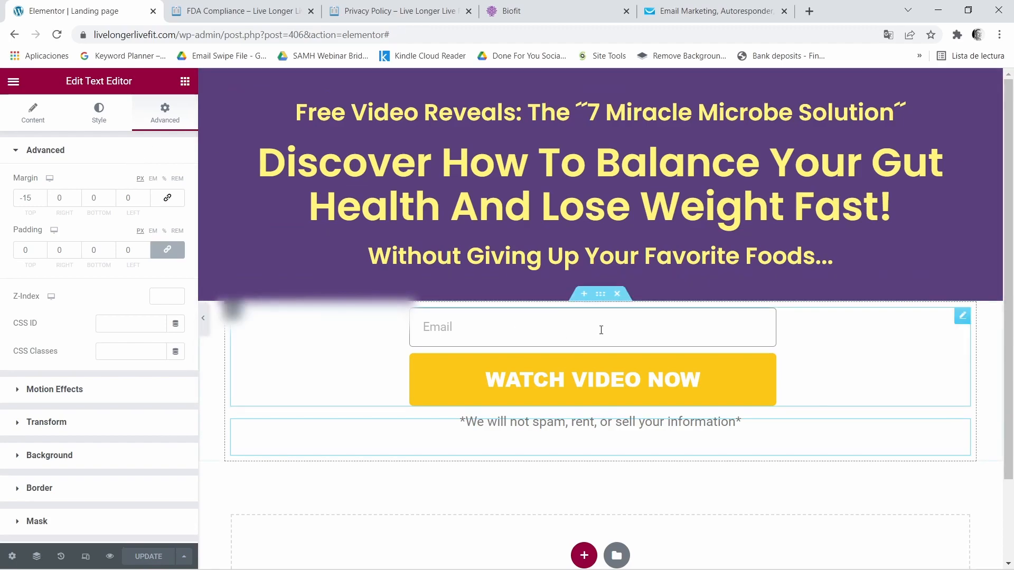
- Unlink the opt-in form's padding values and set its top padding to 30 px
click(962, 318)
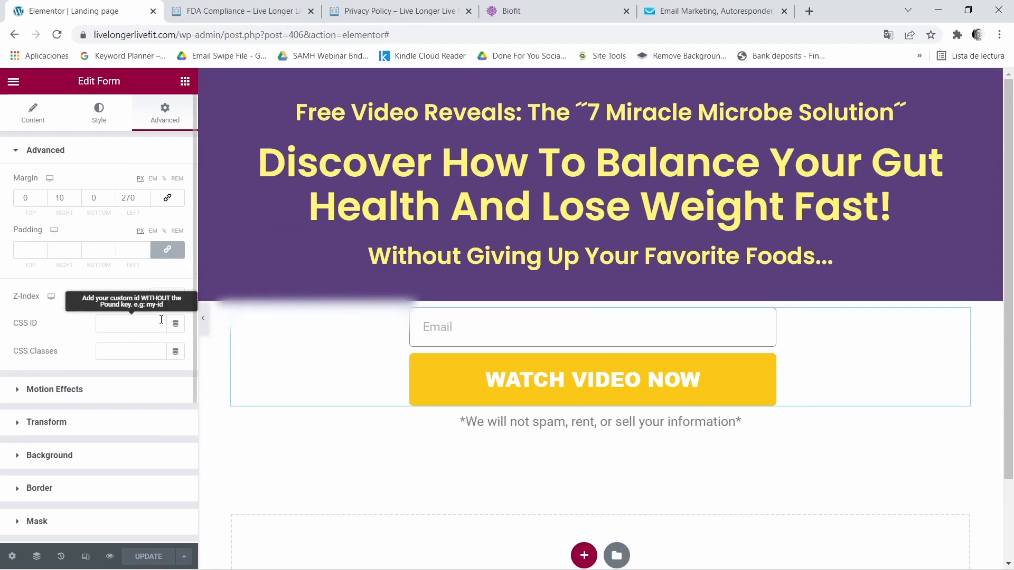
click(167, 249)
click(46, 247)
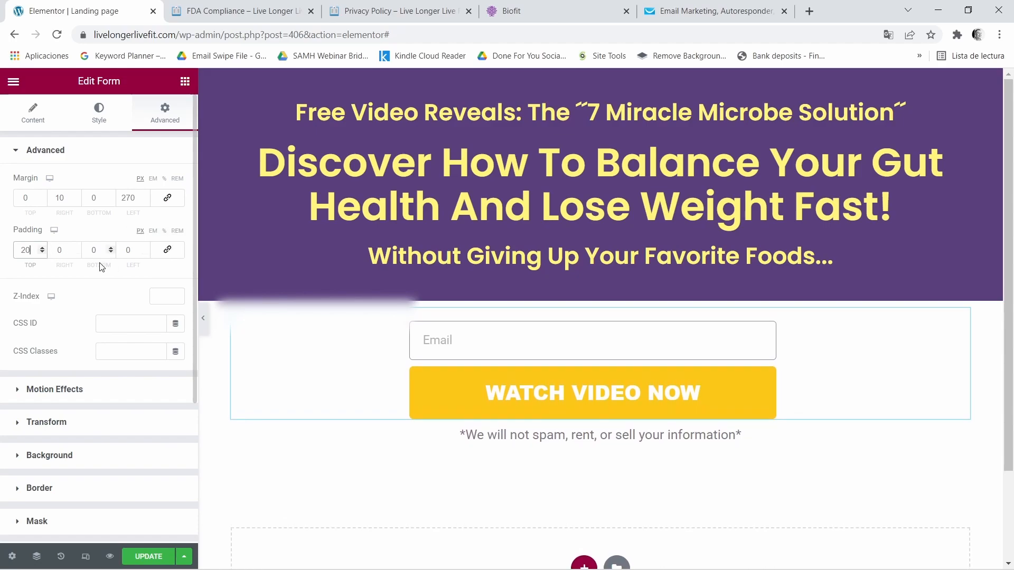
click(44, 247)
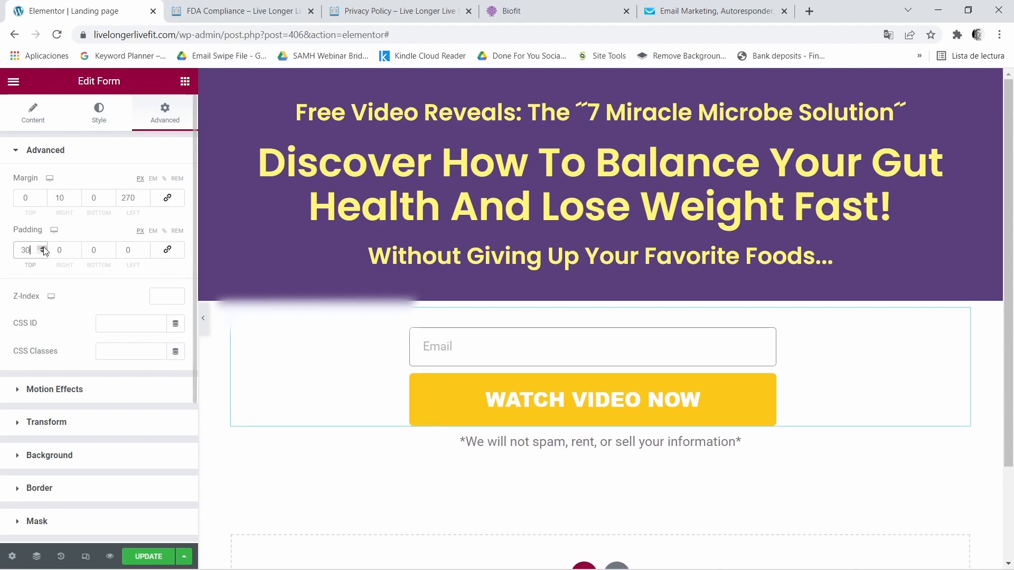
click(91, 254)
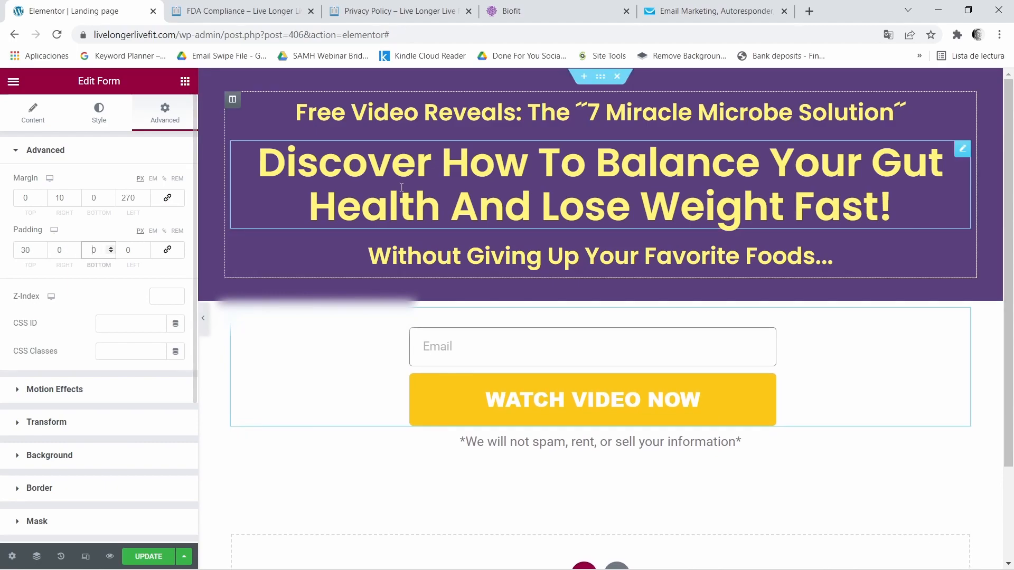
text(200)
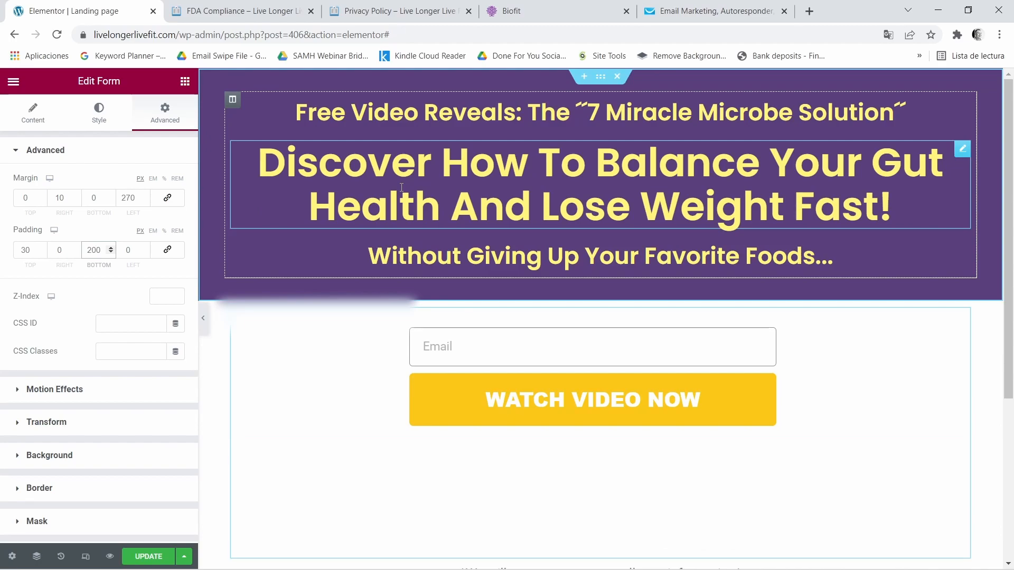
key(BackSpace)
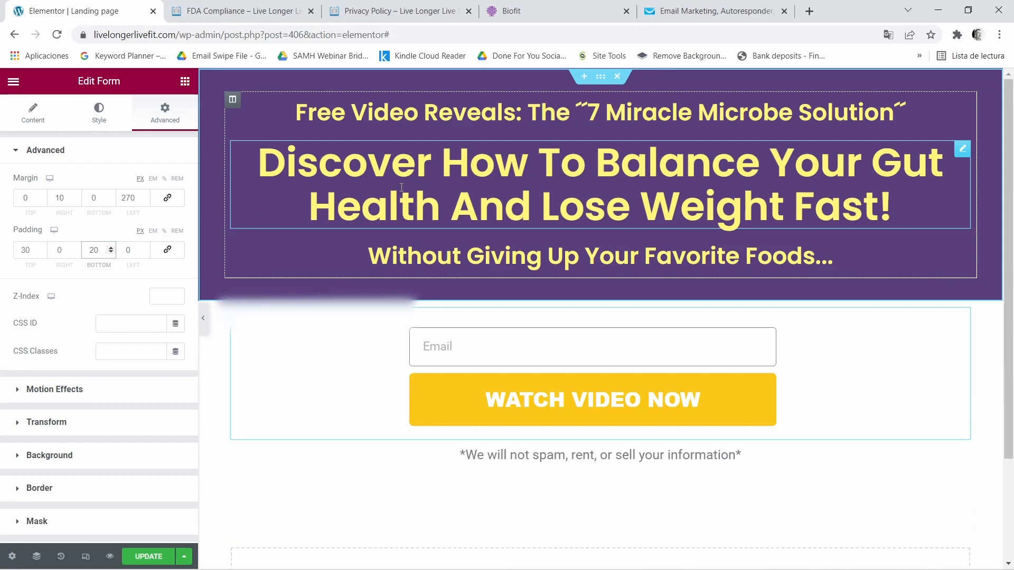
key(BackSpace)
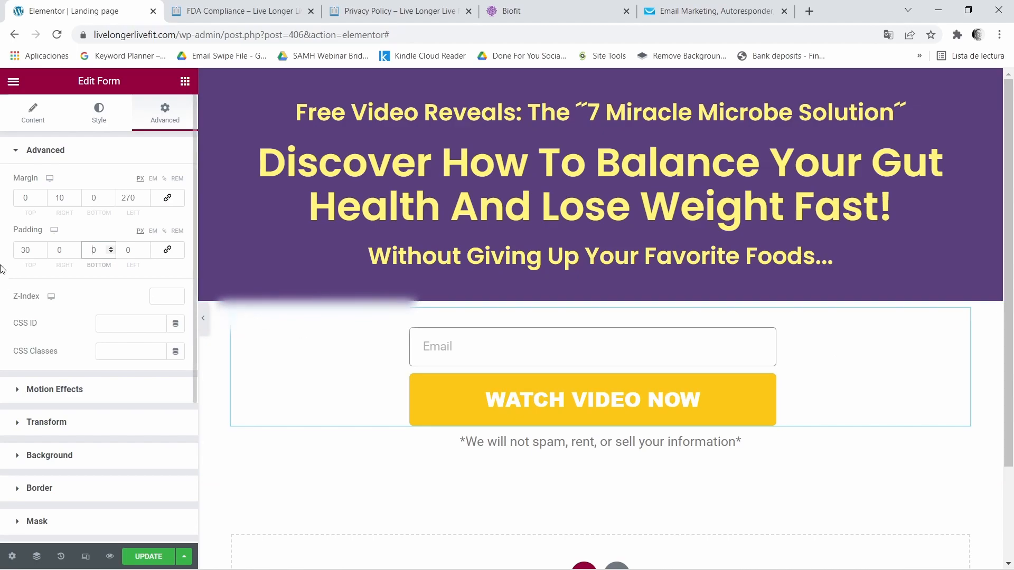
- Reset the opt-in form's top padding to 0
double_click(37, 250)
text(0)
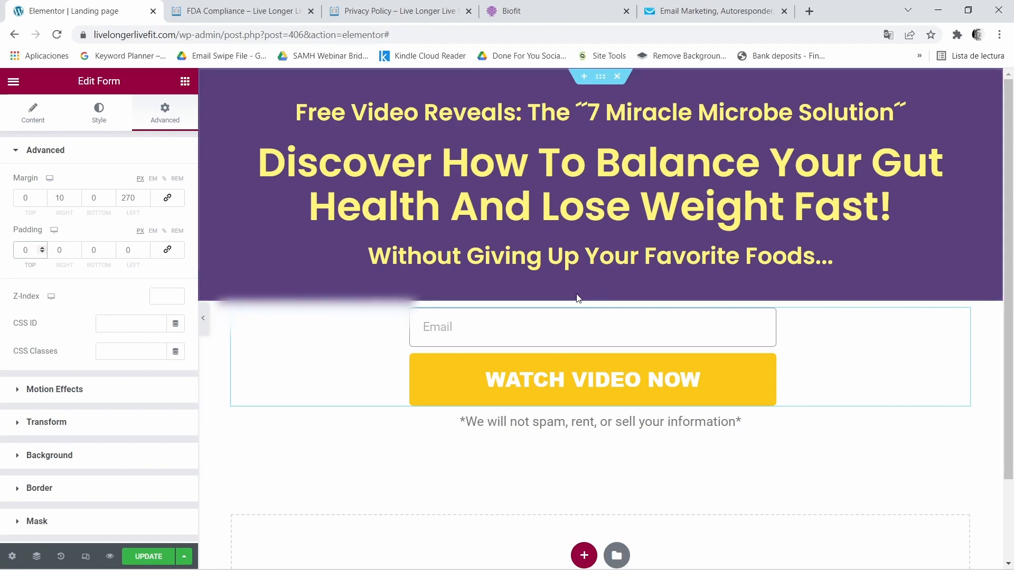
- Unlink the opt-in section's padding values, set its top padding to 30 px and bottom padding to 200 px, and update the page
click(601, 295)
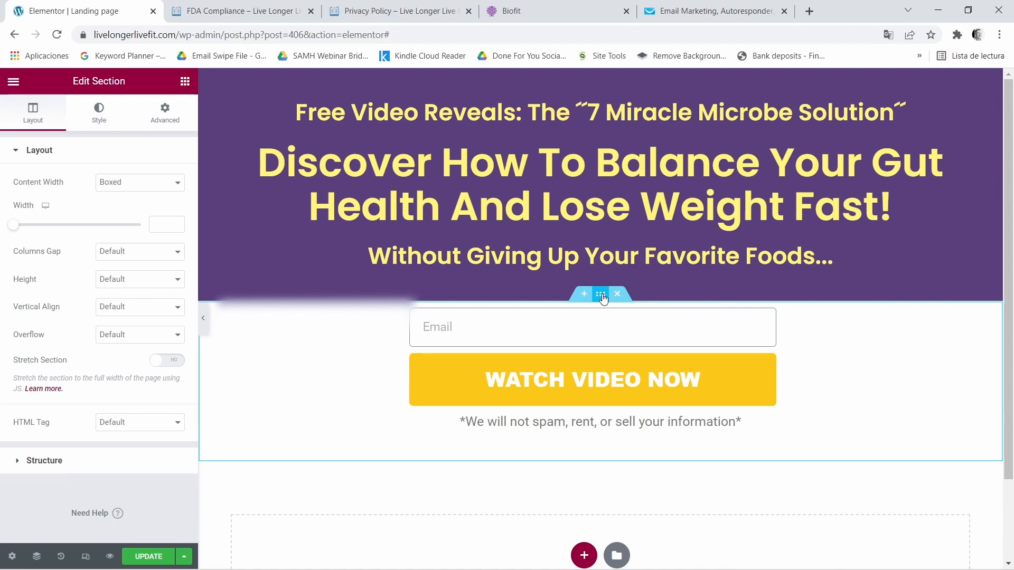
click(172, 114)
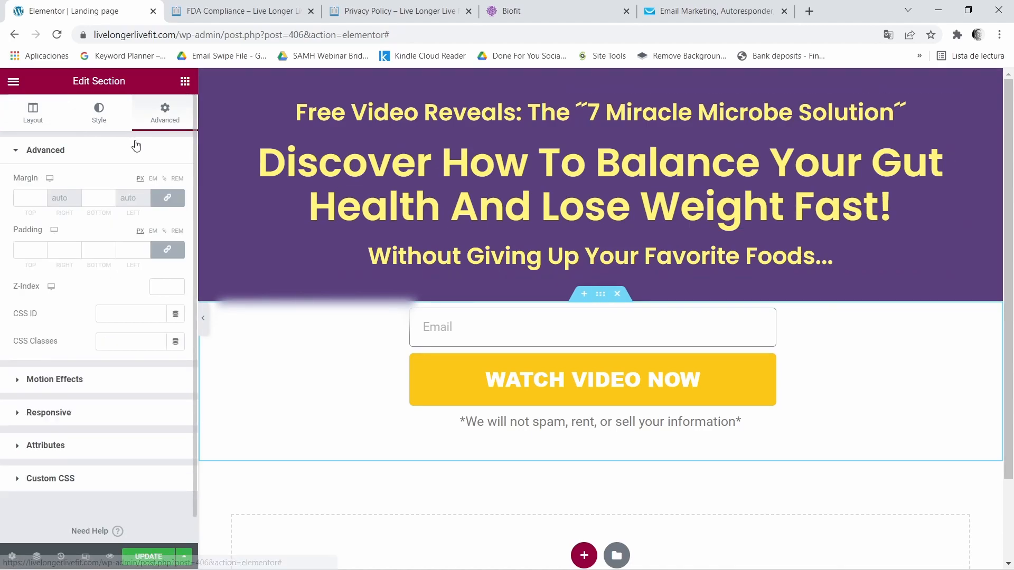
click(167, 249)
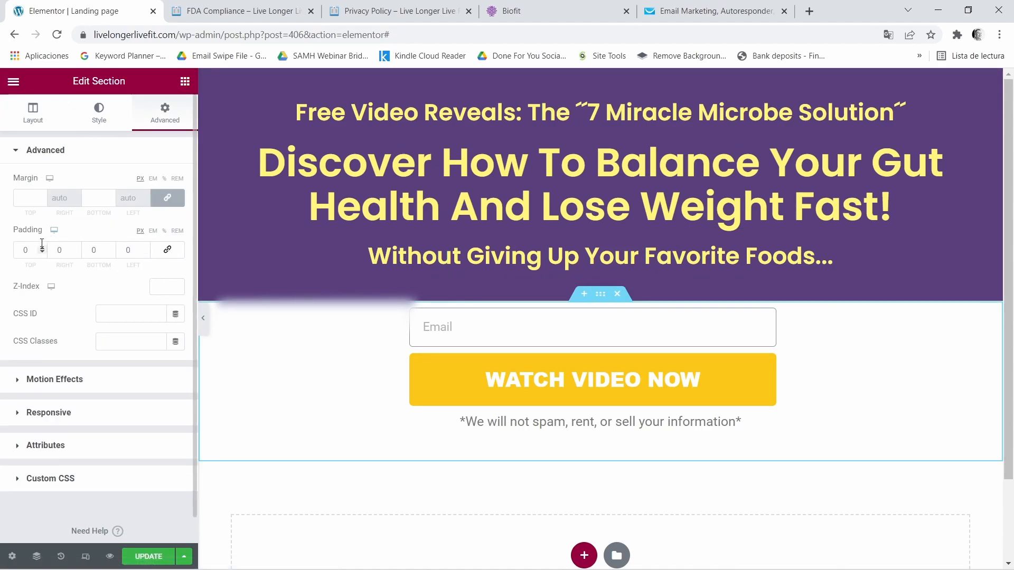
click(24, 250)
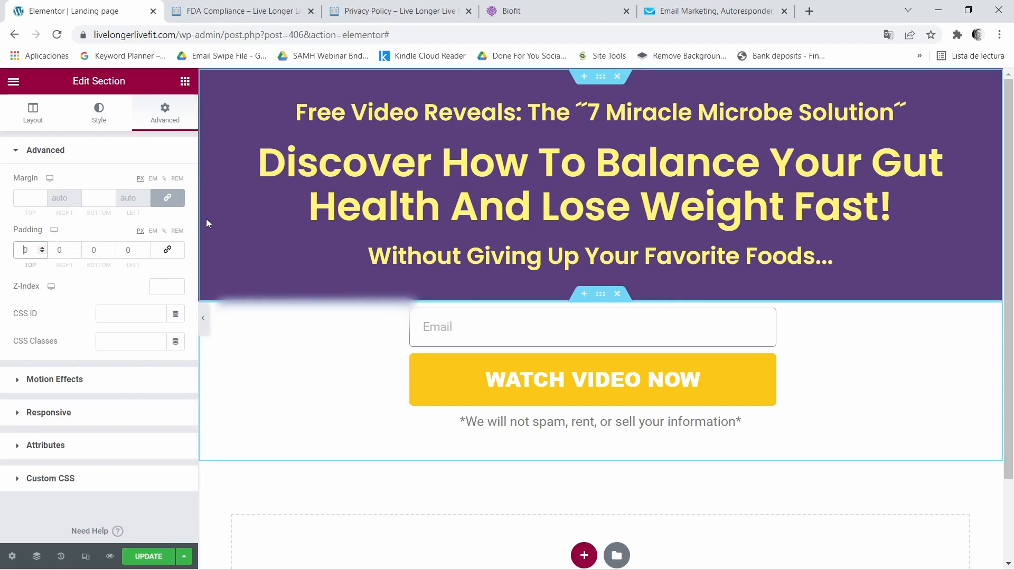
text(3)
key(Tab)
key(Tab)
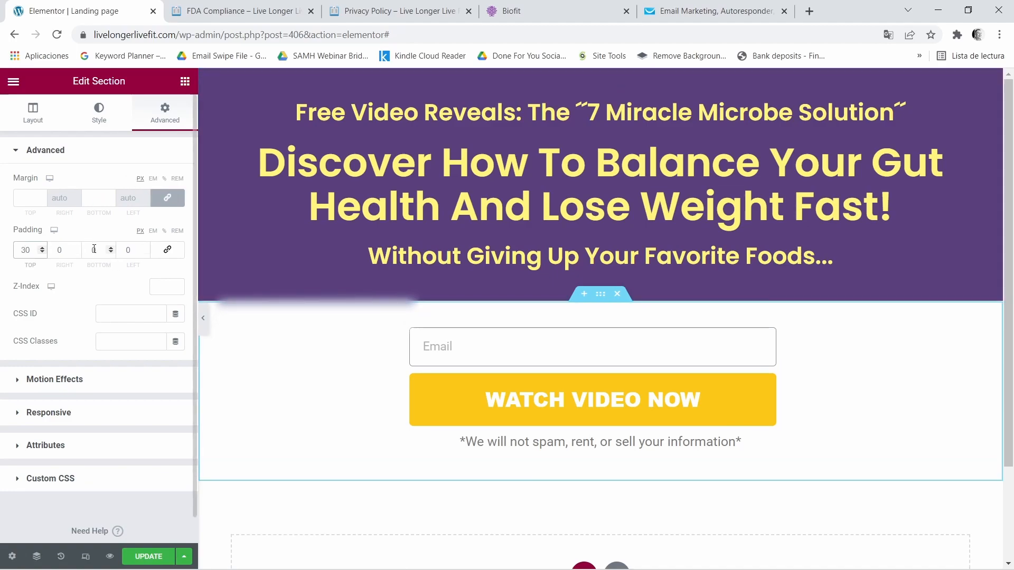
text(200)
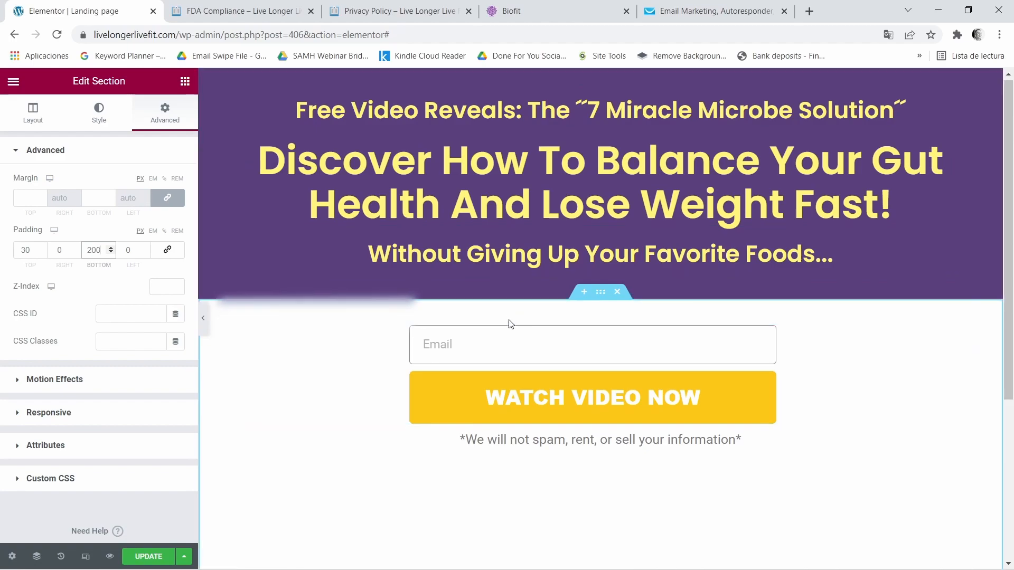
scroll(509, 338, down, 5)
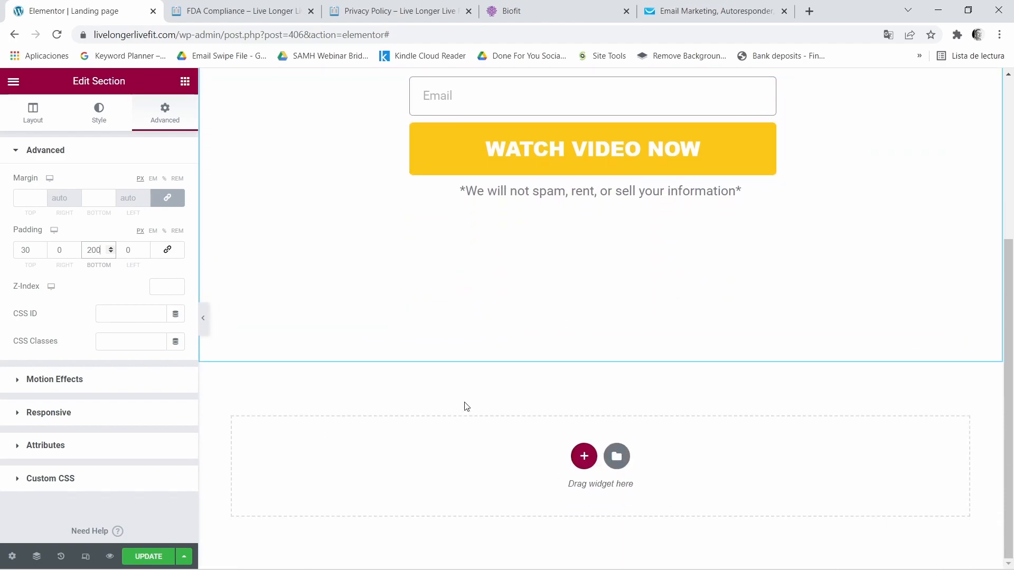
click(144, 556)
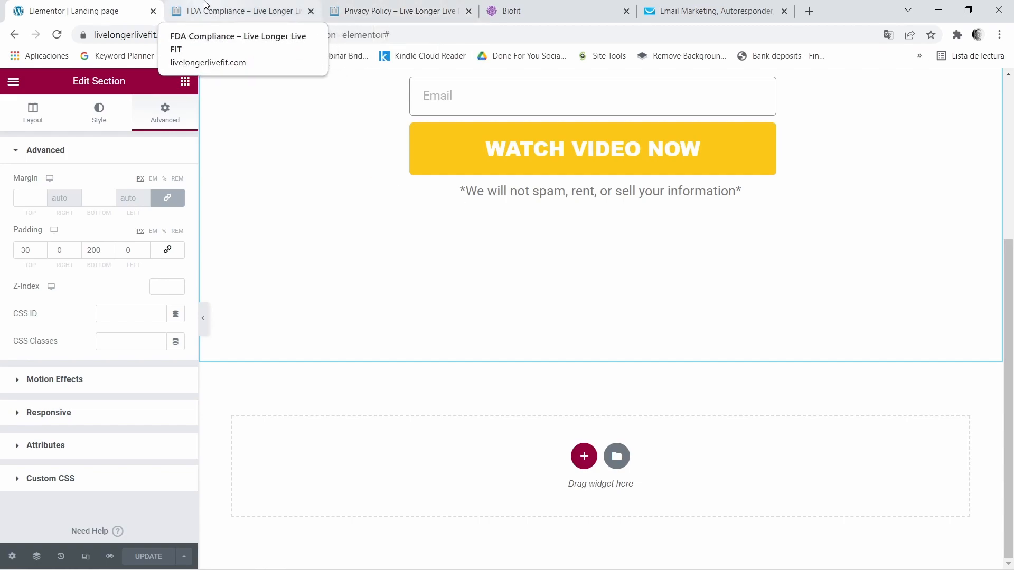
- Review the contents of the site's FDA Compliance and Privacy Policy pages
click(225, 11)
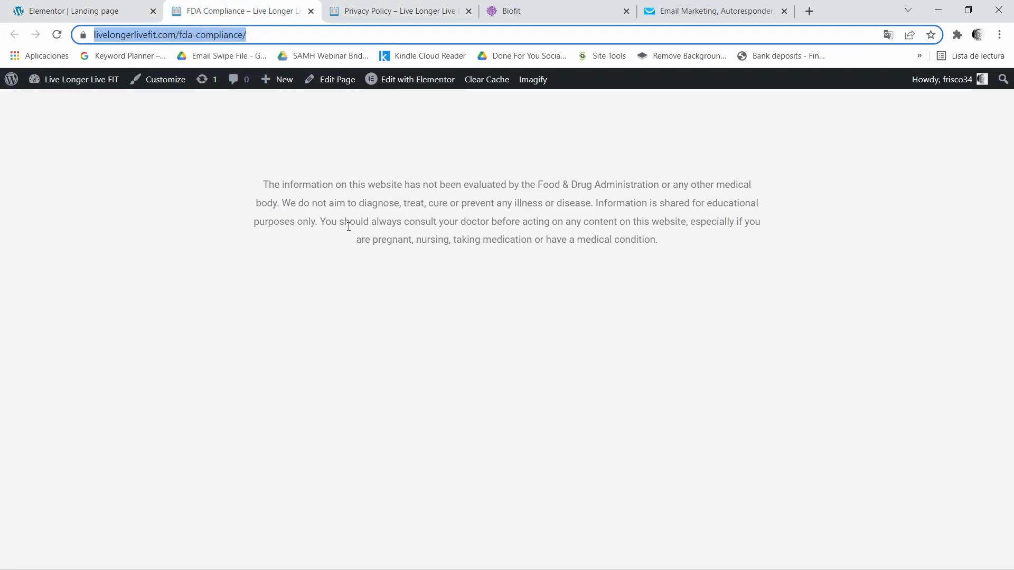
click(360, 12)
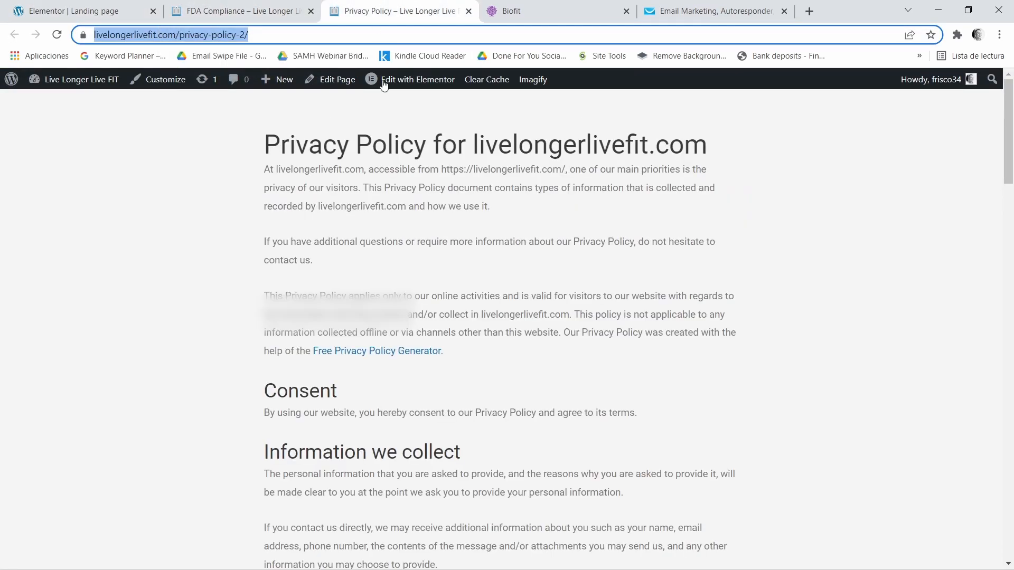
scroll(320, 371, down, 1)
scroll(317, 367, up, 1)
drag(588, 148, 655, 144)
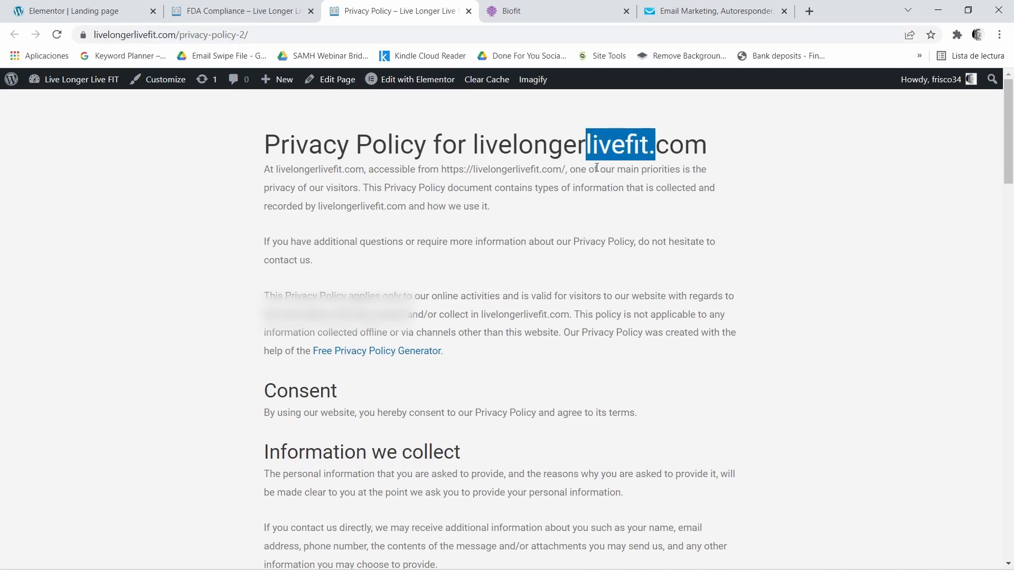
scroll(548, 206, down, 10)
scroll(441, 430, up, 10)
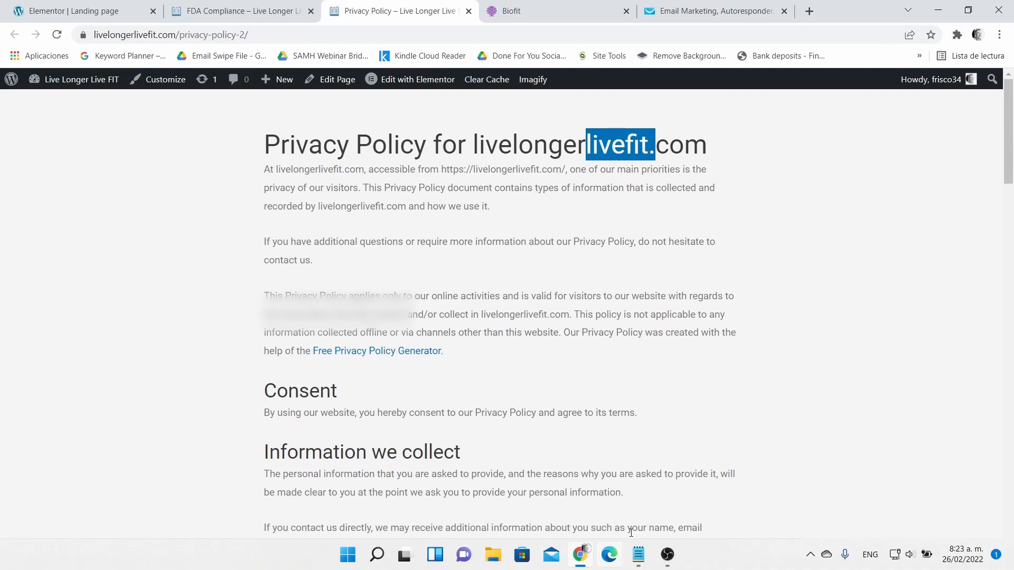
- Switch to the Biofit headline notes in Notepad and copy the "Privacy Policy" line
mouse_move(639, 552)
click(637, 478)
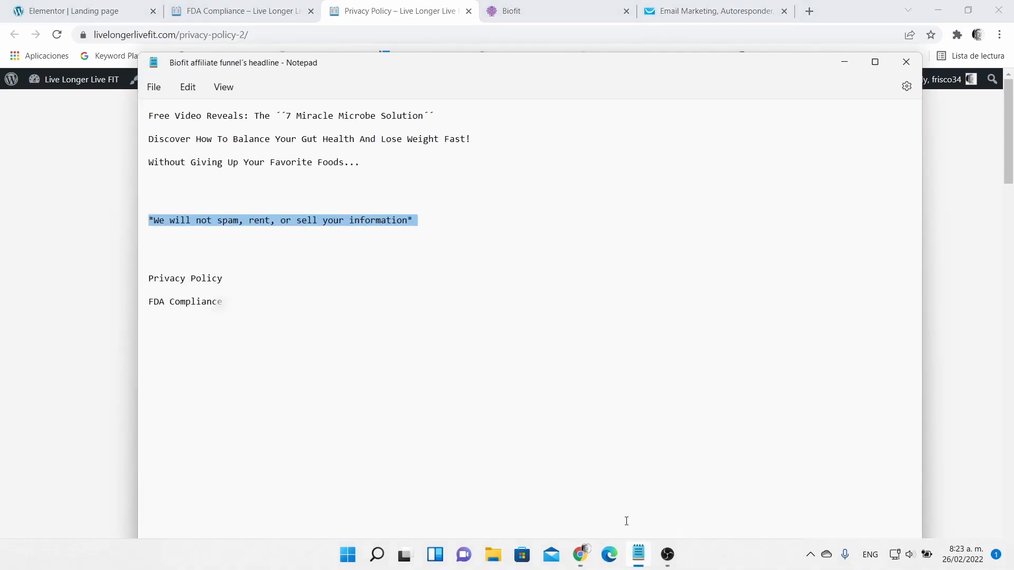
click(193, 268)
double_click(191, 277)
triple_click(192, 276)
right_click(195, 278)
click(234, 351)
click(842, 65)
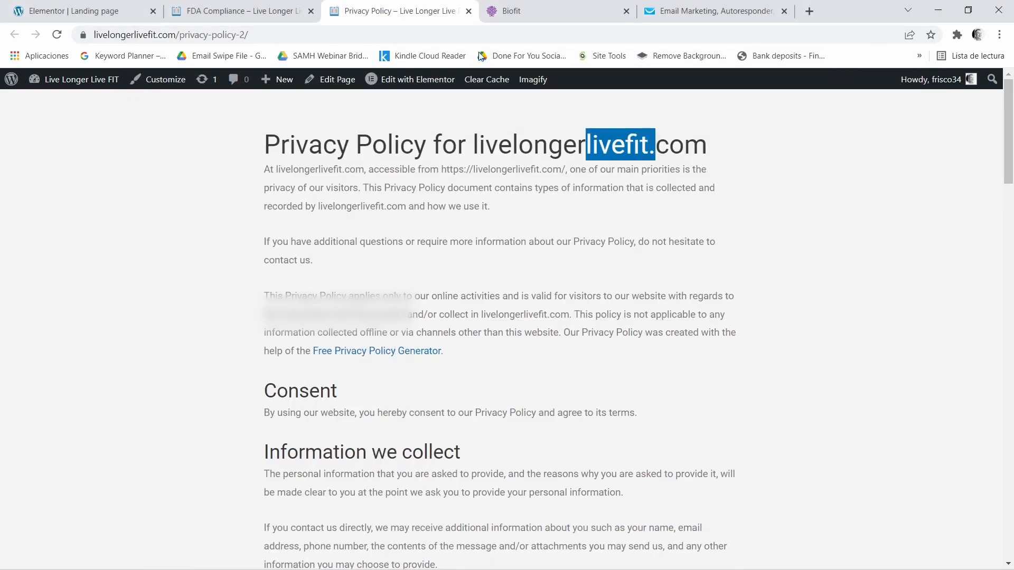
- Return to the landing page in Elementor and add a two-column section below the opt-in section
click(74, 11)
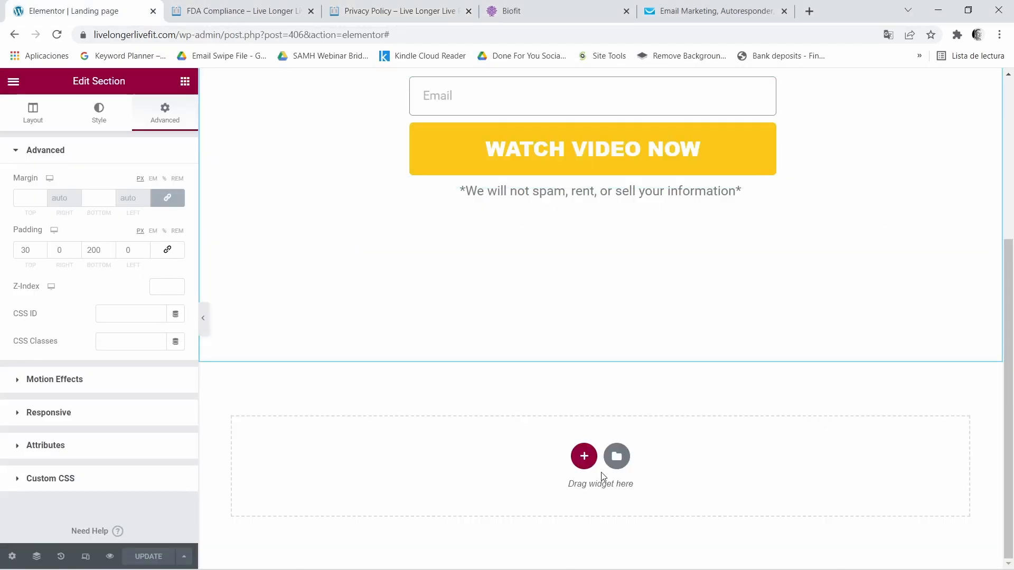
click(573, 454)
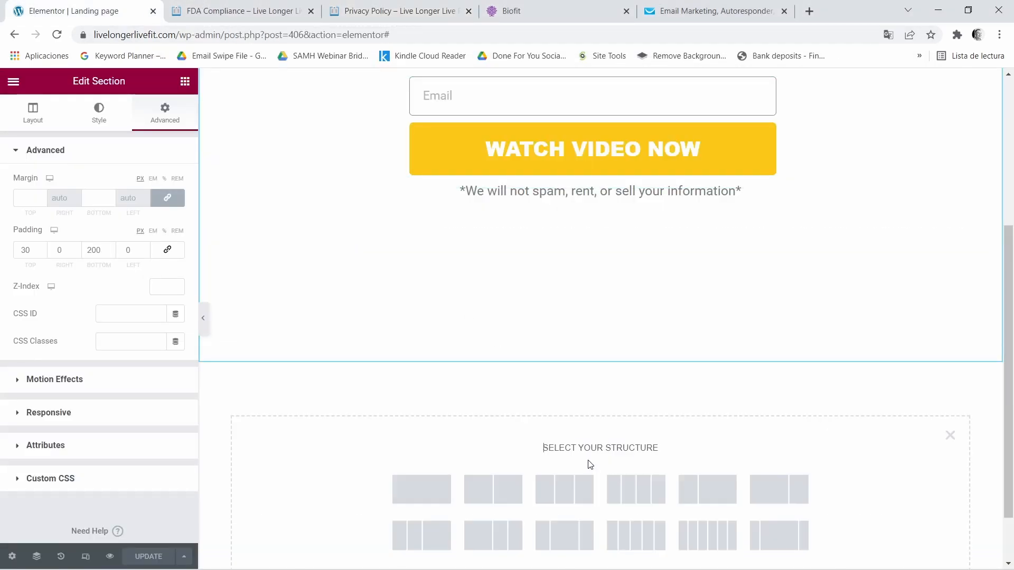
click(501, 492)
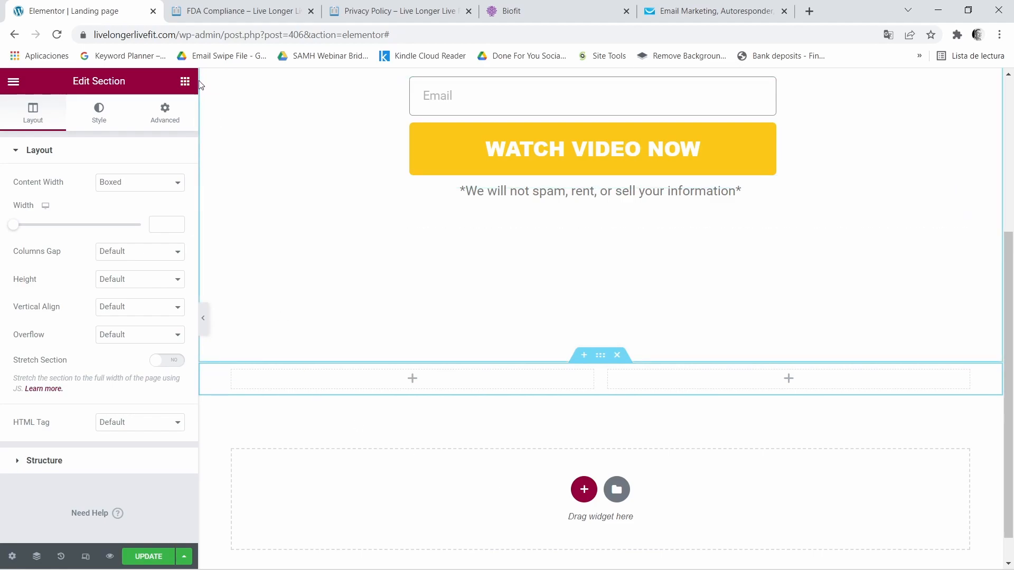
- Add a Heading widget to the new section's first column, replace its title with the copied "Privacy Policy" text, and center it
click(184, 81)
drag(143, 234, 417, 379)
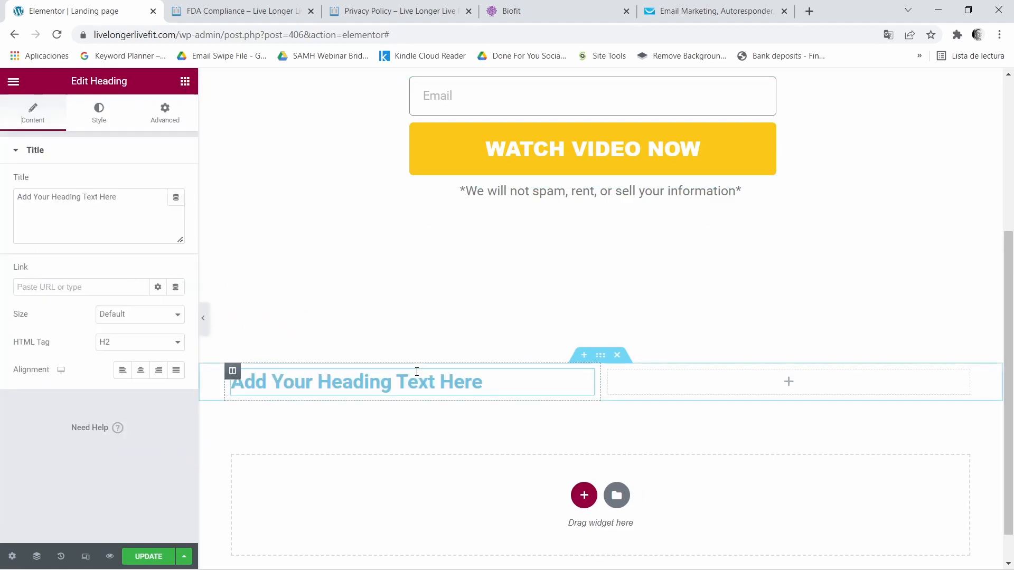
triple_click(45, 202)
right_click(49, 206)
click(91, 271)
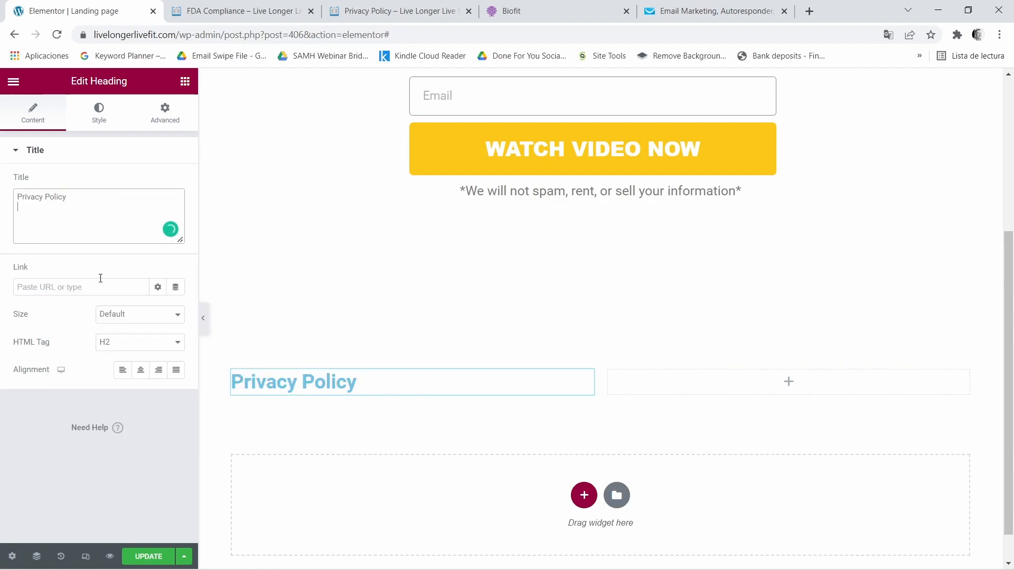
click(141, 369)
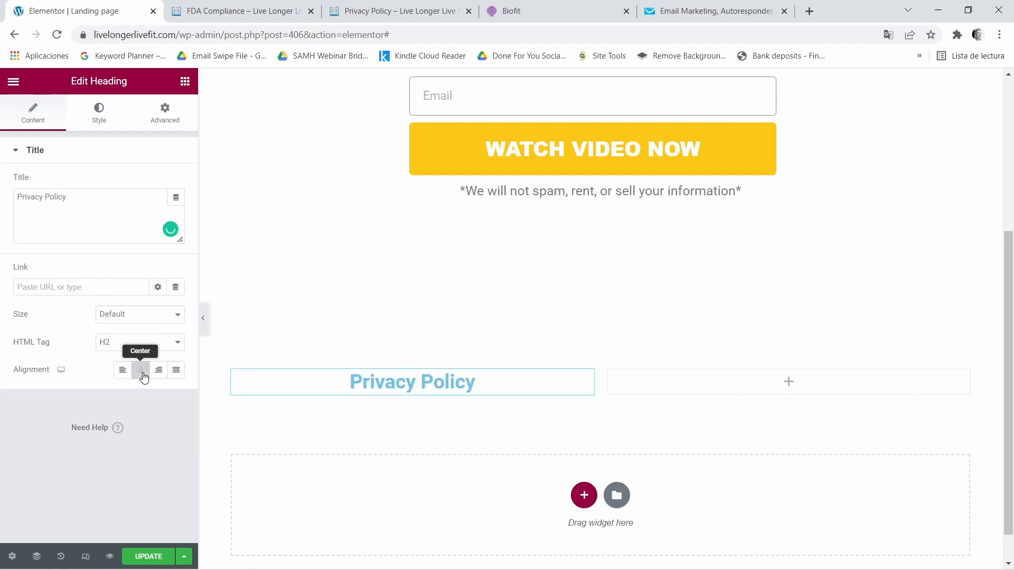
- Sample the purple background #5A3F7C from the Biofit sales page and apply it as the Privacy Policy heading's text color
click(98, 112)
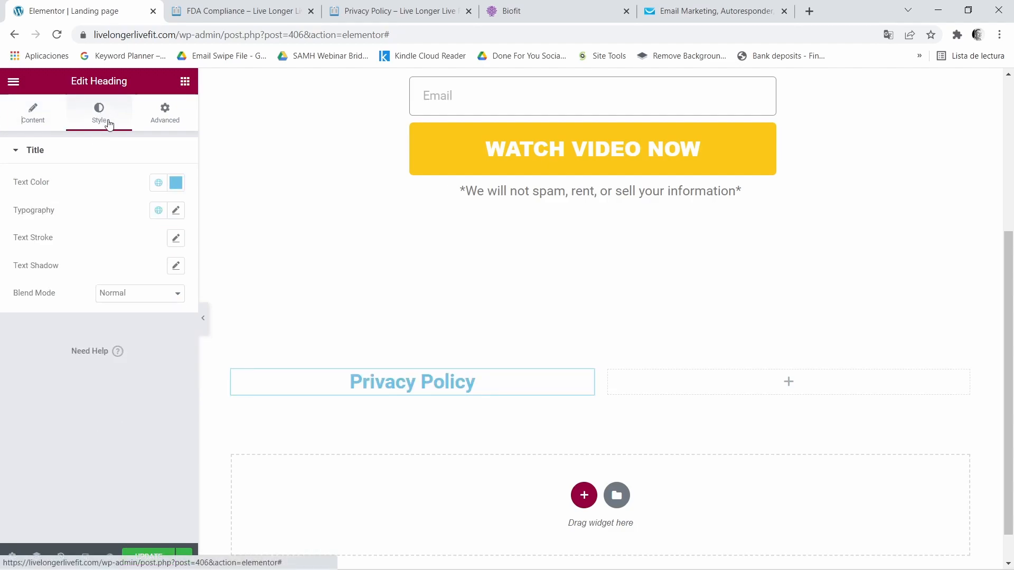
click(177, 190)
click(516, 7)
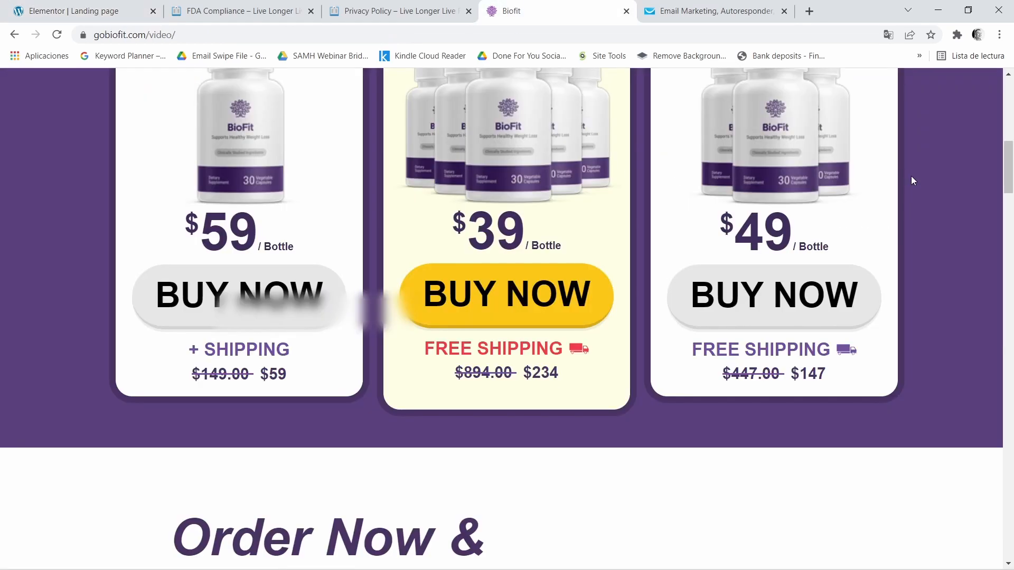
click(828, 129)
click(983, 218)
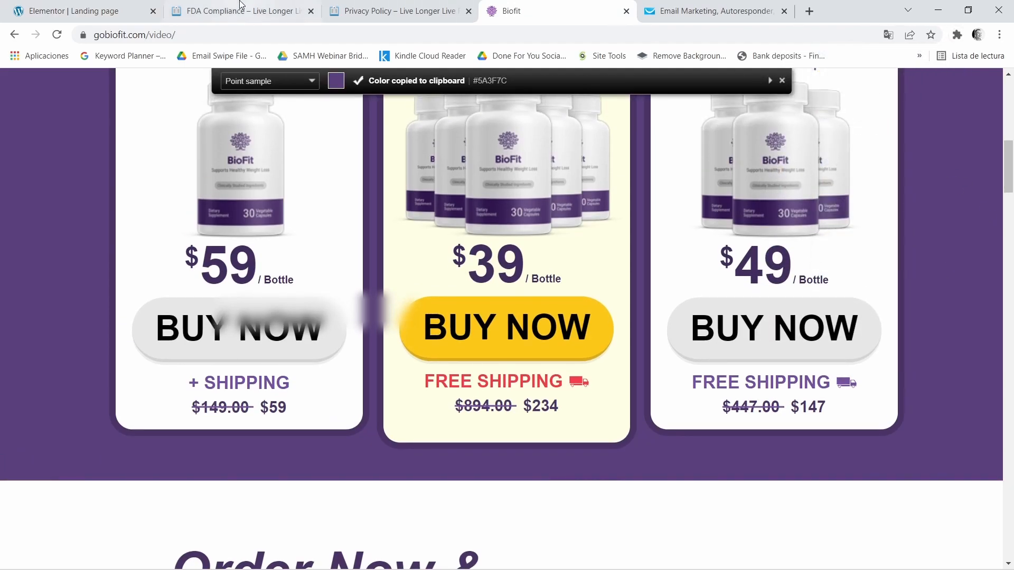
click(79, 10)
right_click(49, 391)
click(98, 229)
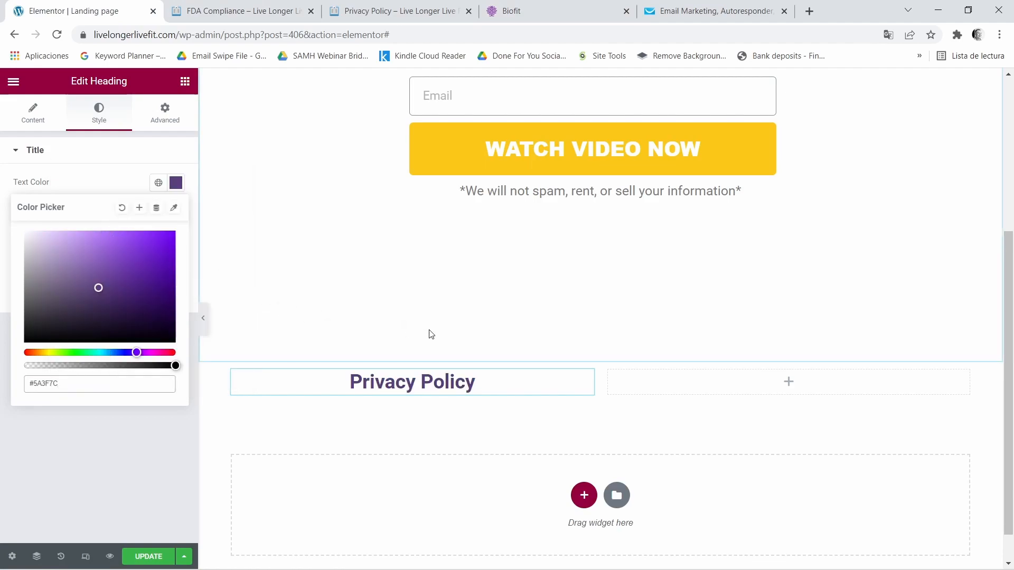
click(175, 187)
click(175, 185)
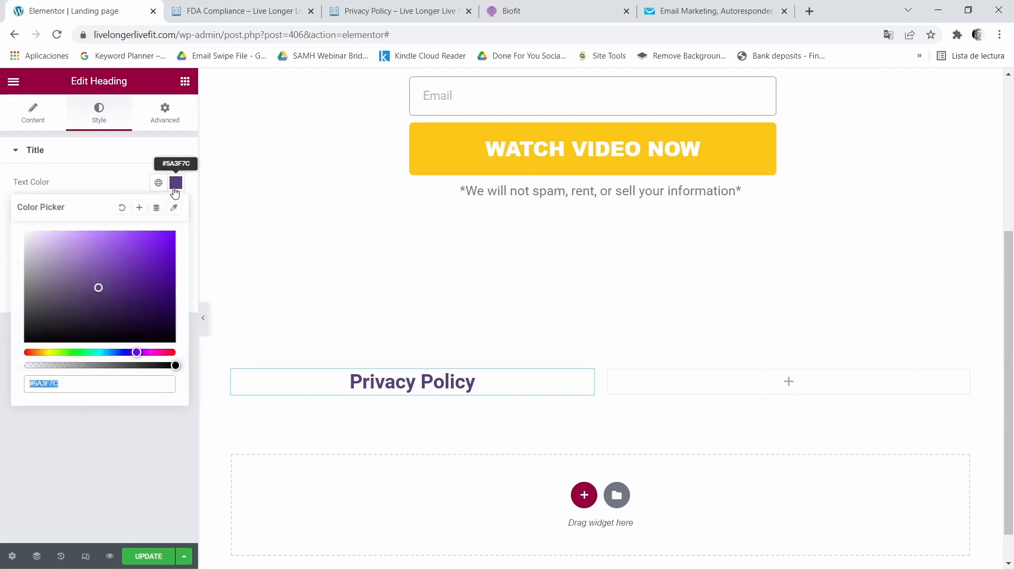
click(145, 177)
- Copy the FDA Compliance page's URL, set it as the Privacy Policy heading's link, and update the page
click(21, 127)
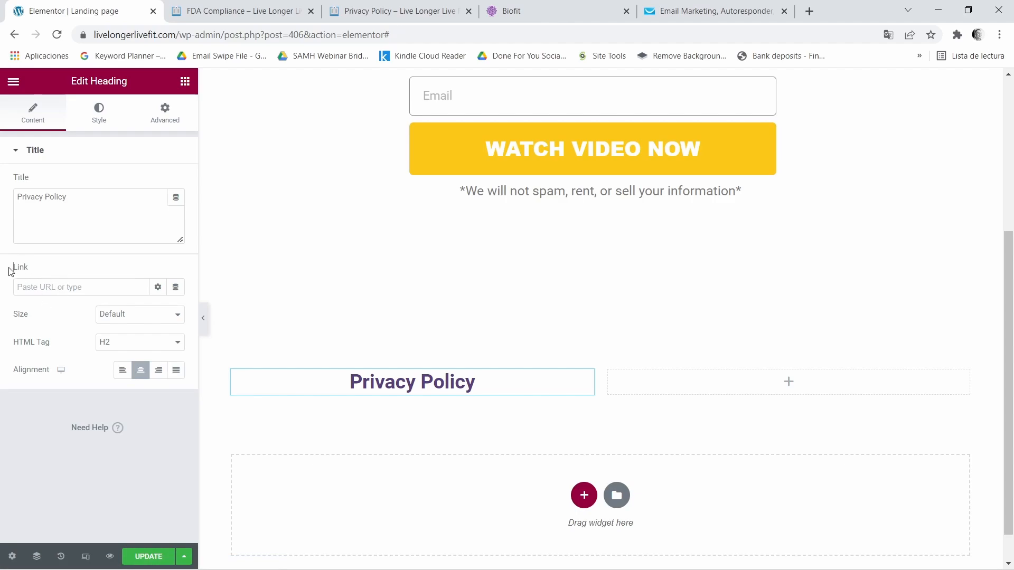
click(233, 11)
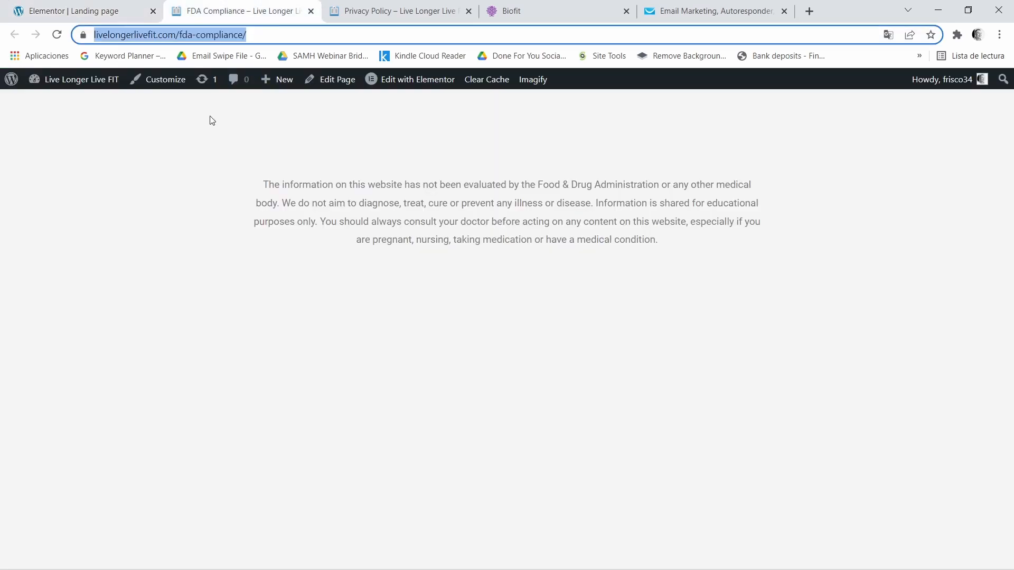
right_click(183, 40)
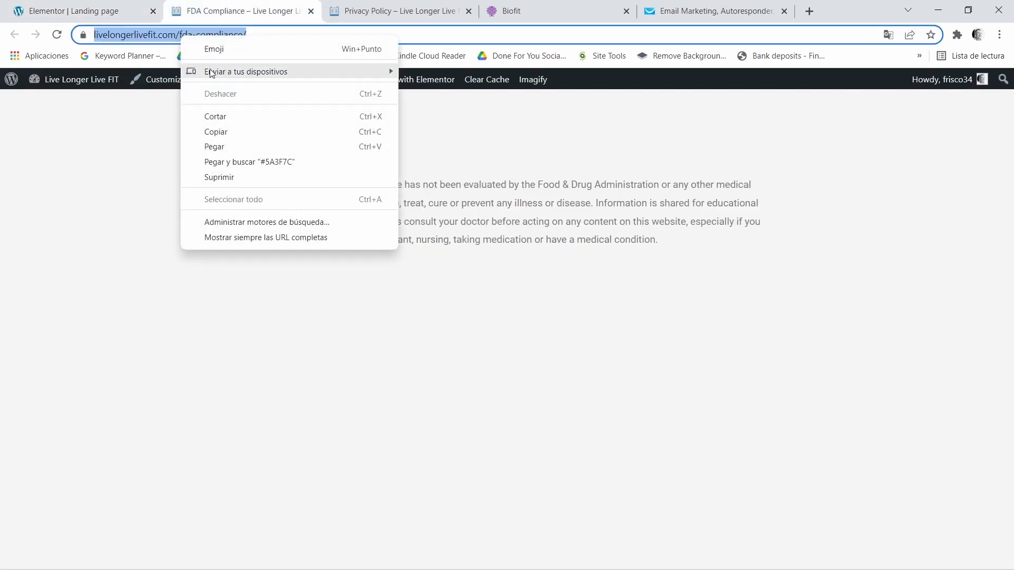
click(223, 136)
click(53, 10)
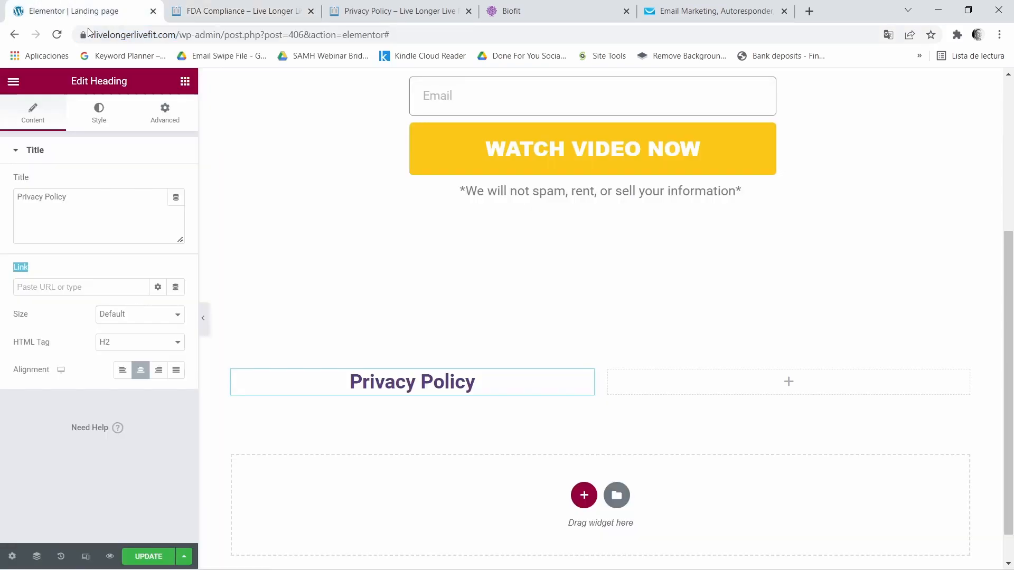
click(54, 285)
right_click(54, 286)
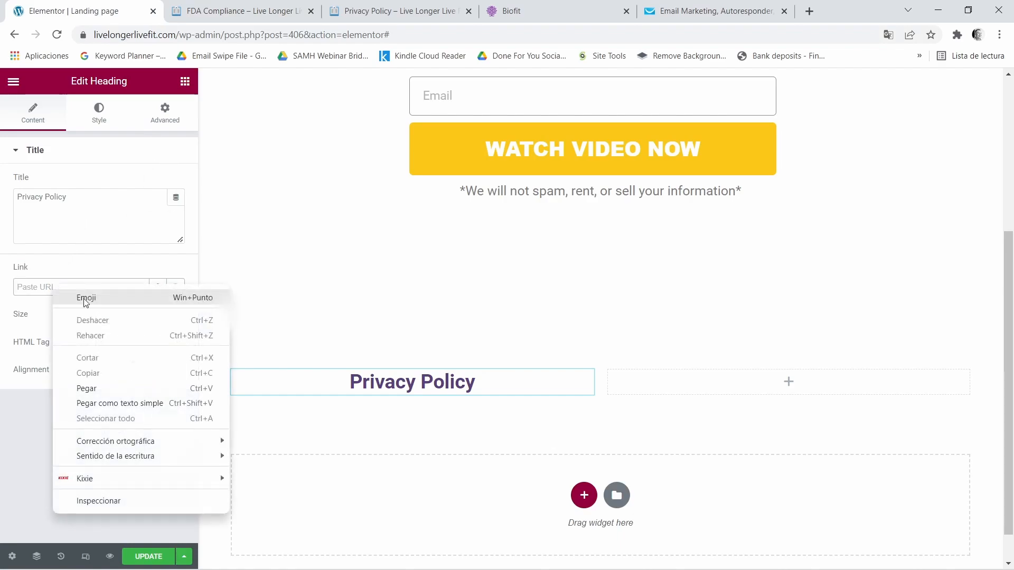
click(91, 389)
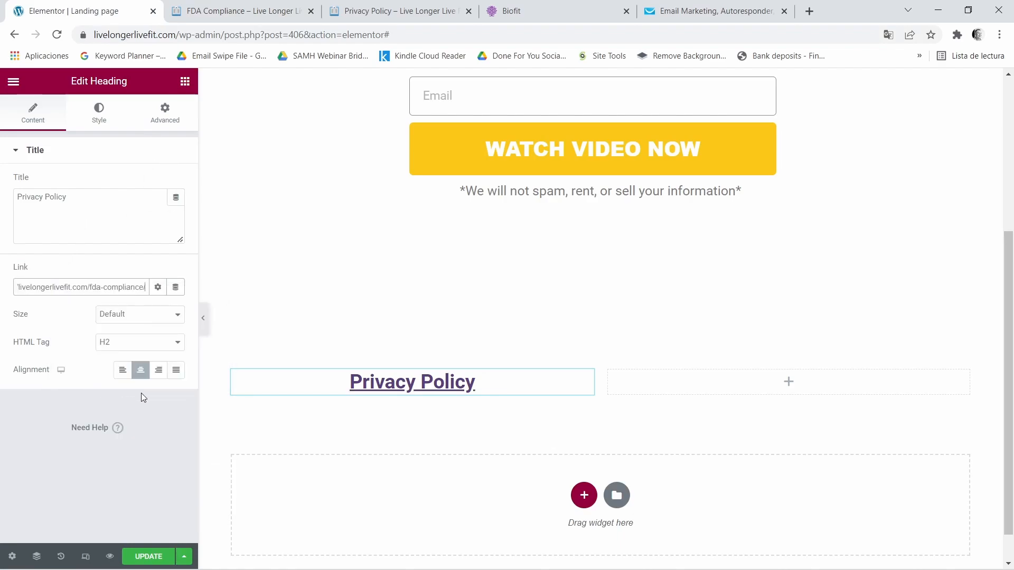
click(168, 557)
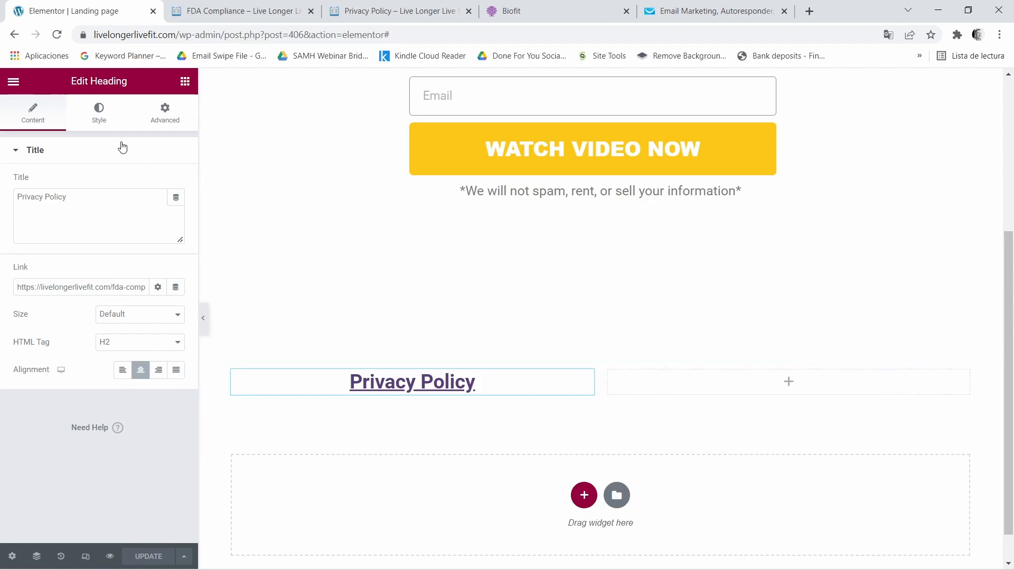
- Add a Heading widget to the empty second column beside the Privacy Policy heading
click(106, 125)
click(176, 210)
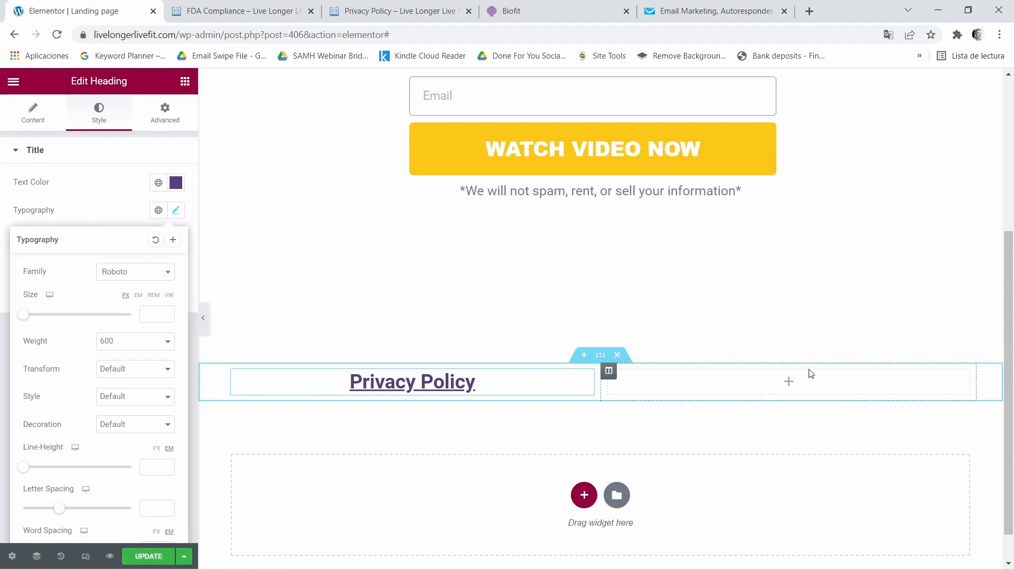
click(808, 384)
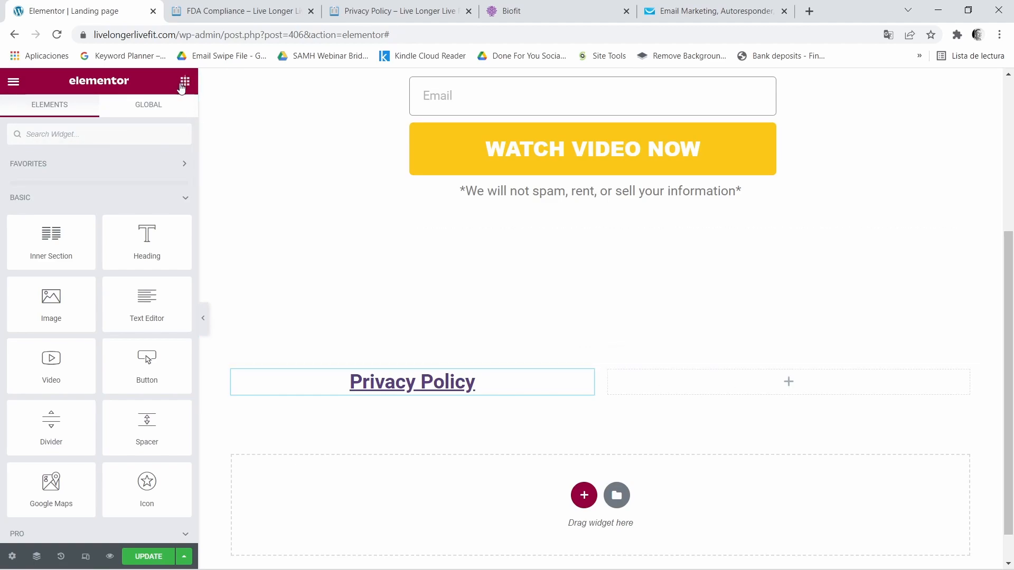
drag(146, 249, 816, 384)
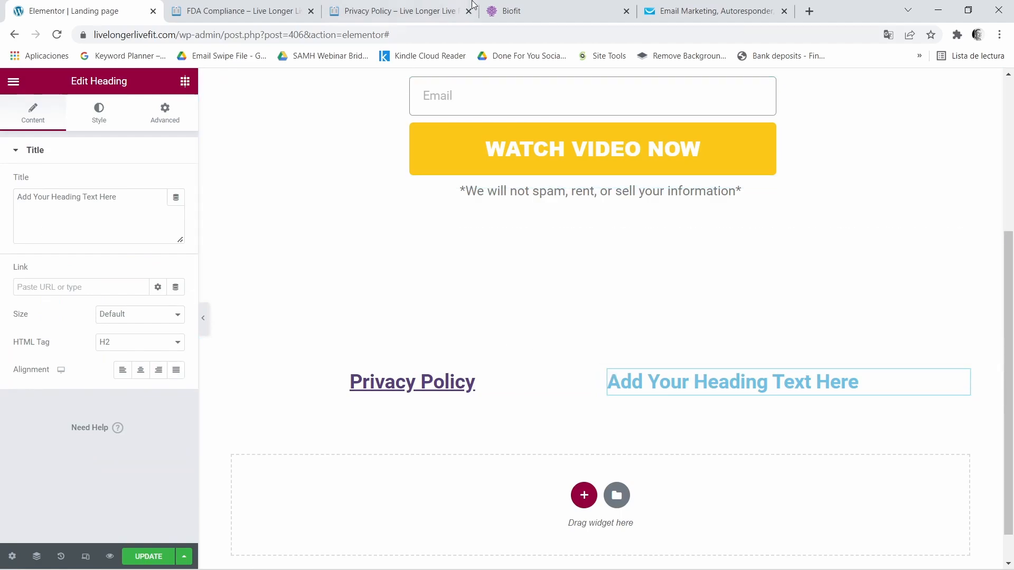
- Switch to the Biofit headline notes in Notepad, copy the "FDA Compliance" line, and return to the Elementor page
mouse_move(679, 565)
click(639, 554)
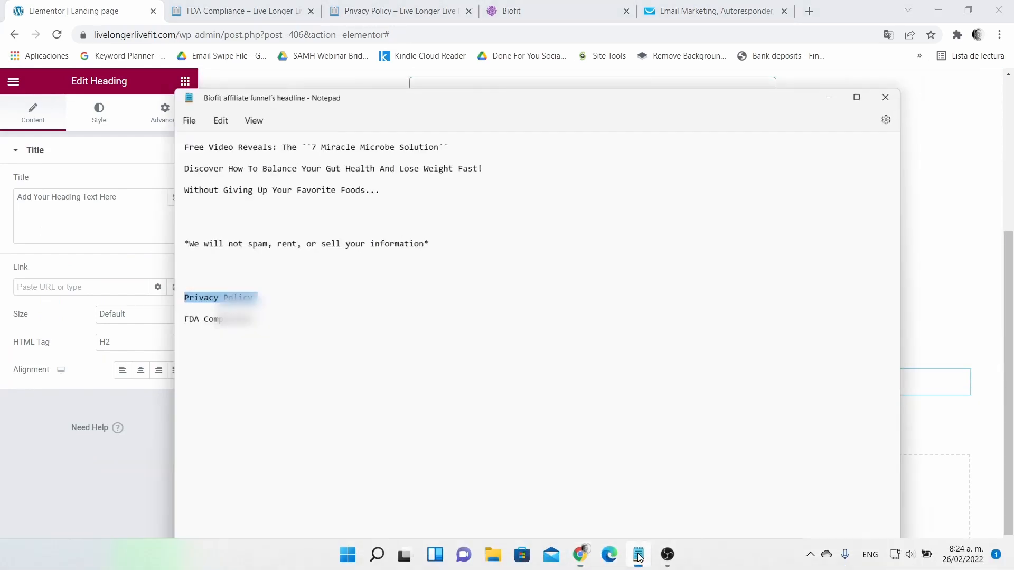
triple_click(179, 302)
right_click(179, 306)
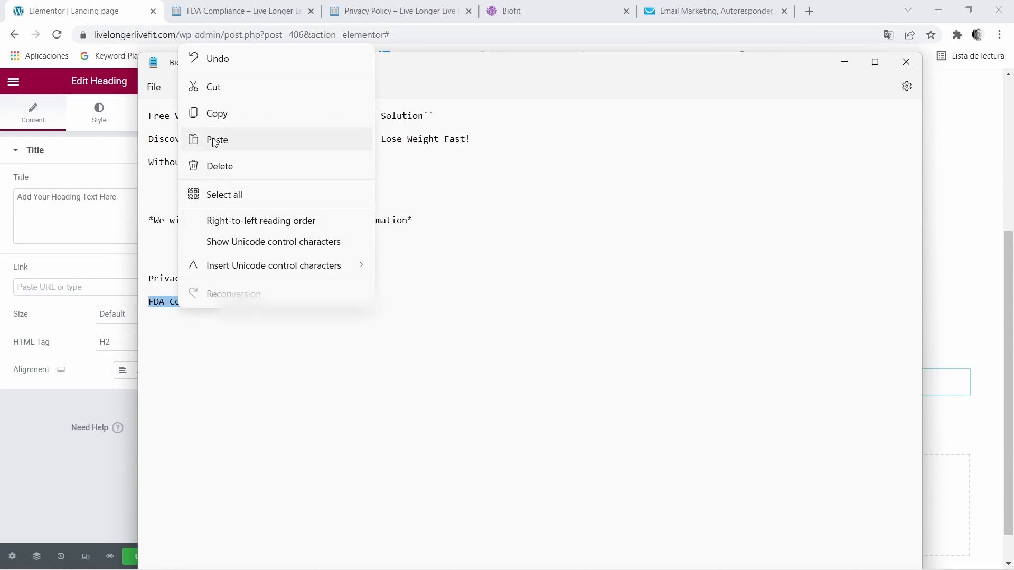
click(224, 117)
click(840, 64)
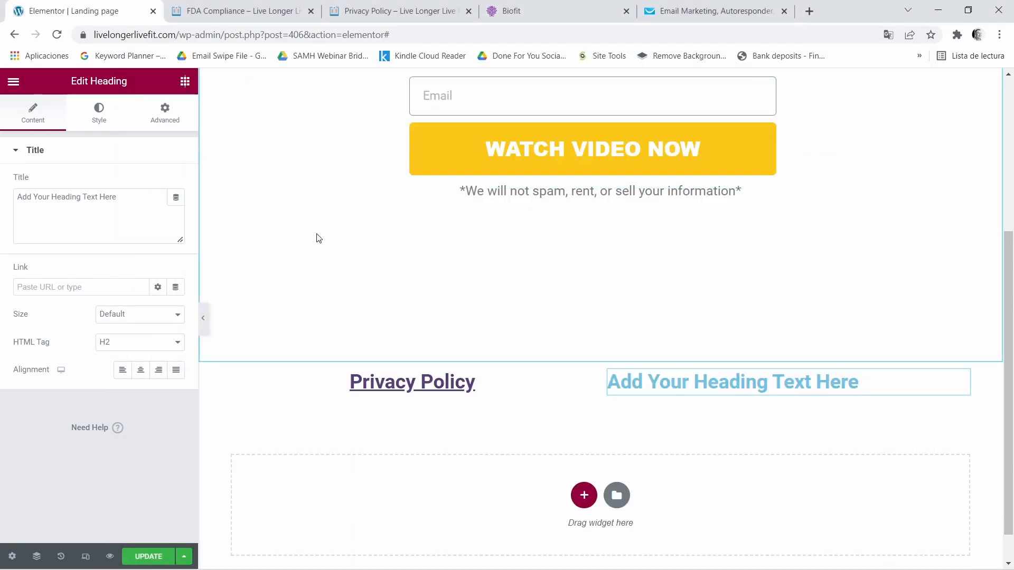
- Replace the new heading's title with the copied "FDA Compliance" text and center it
double_click(67, 196)
triple_click(73, 190)
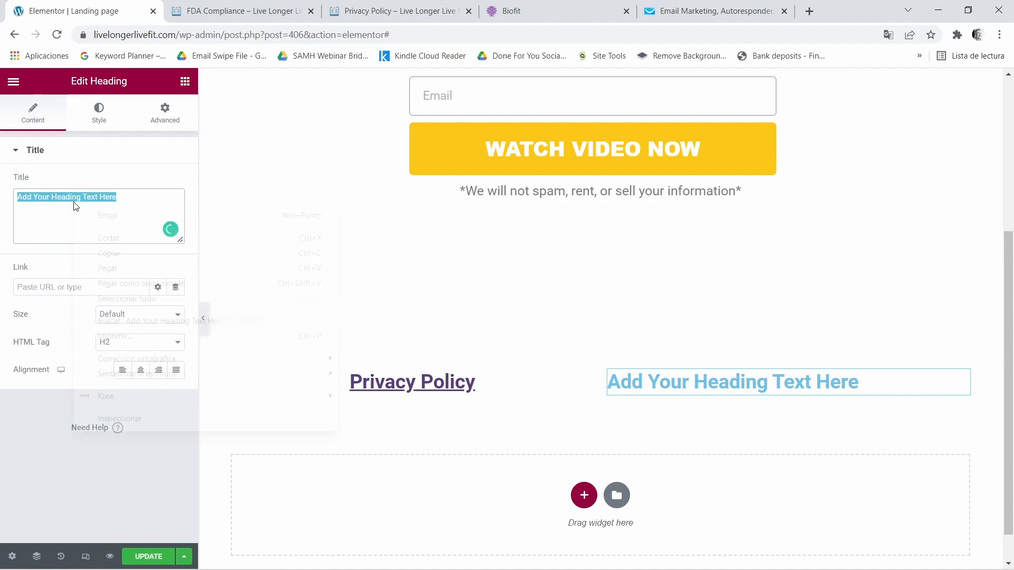
right_click(76, 206)
click(119, 264)
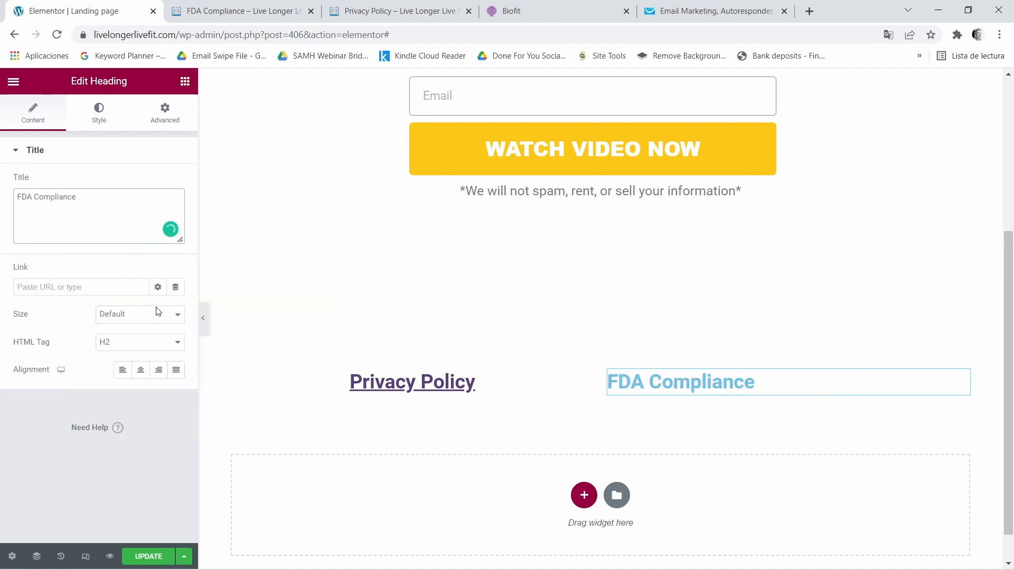
click(142, 371)
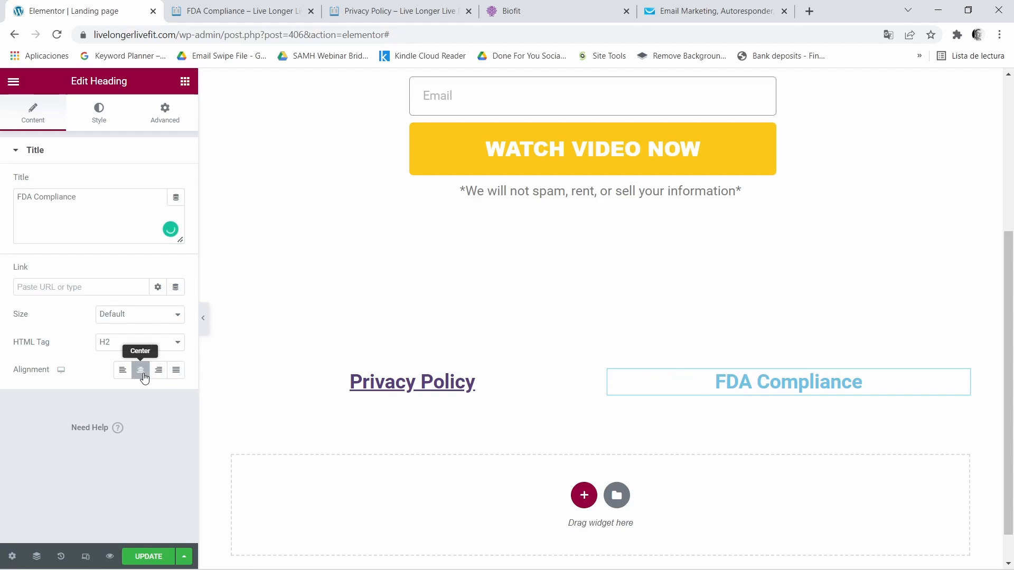
- Sample the purple background #5A3F7C from the Biofit sales page with ColorZilla and apply it as the FDA Compliance heading's text color
click(98, 113)
click(177, 183)
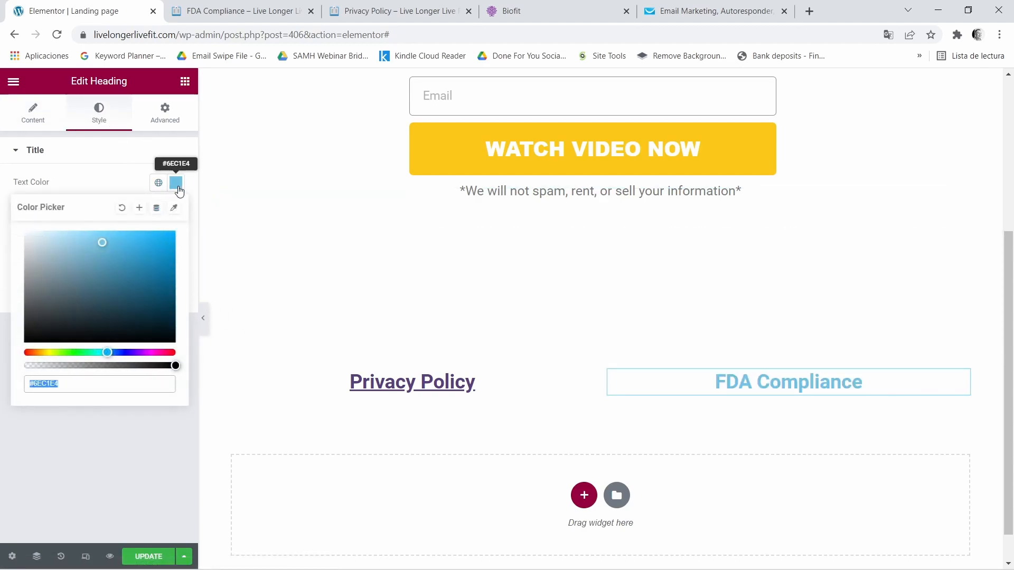
click(505, 11)
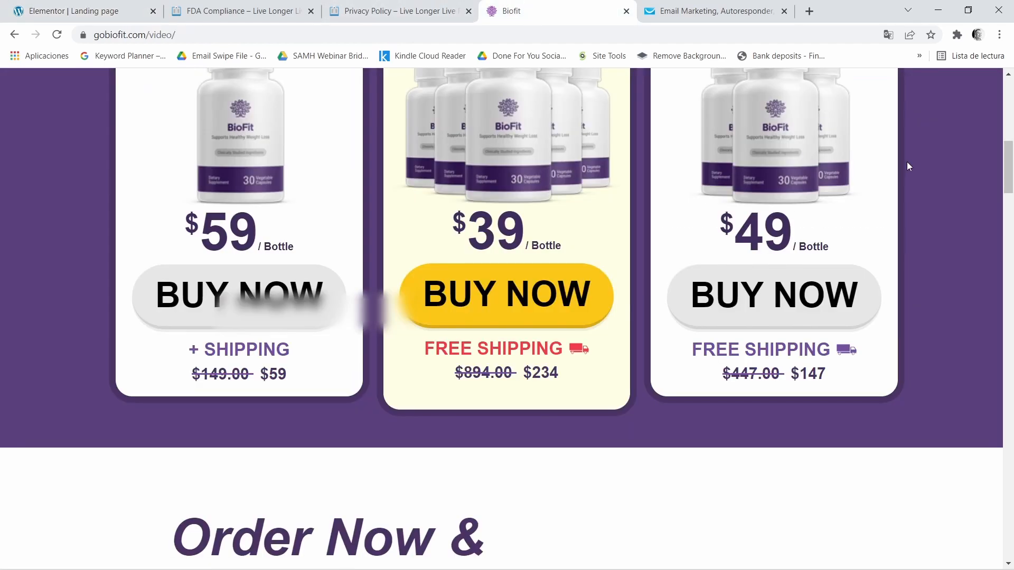
click(957, 35)
click(808, 131)
click(957, 36)
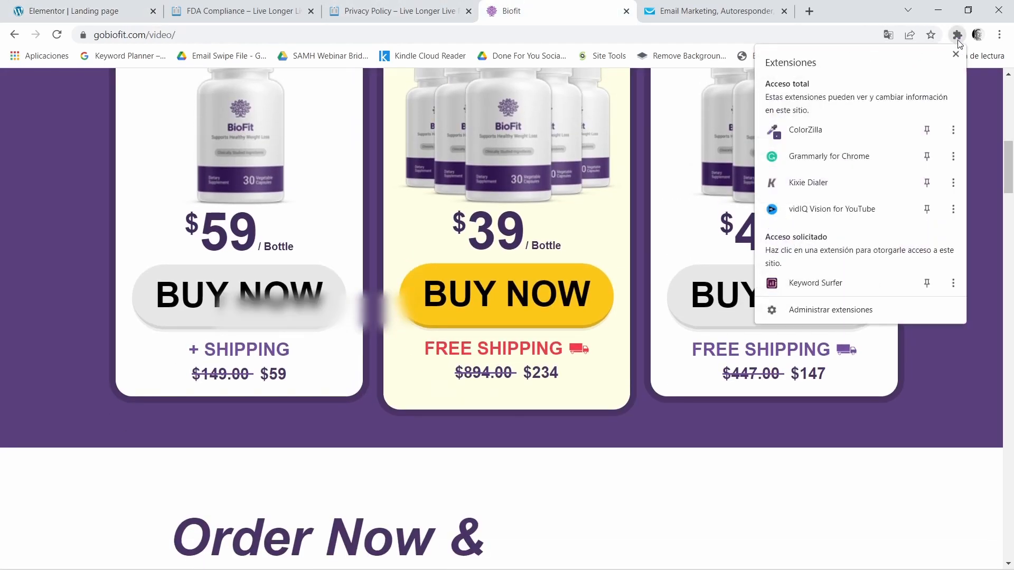
click(832, 137)
click(958, 375)
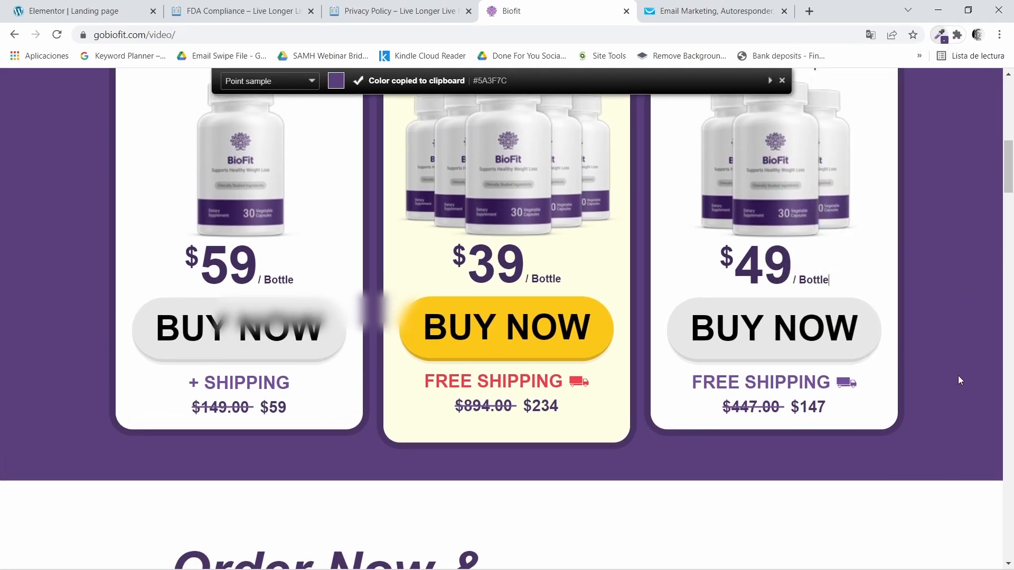
click(126, 6)
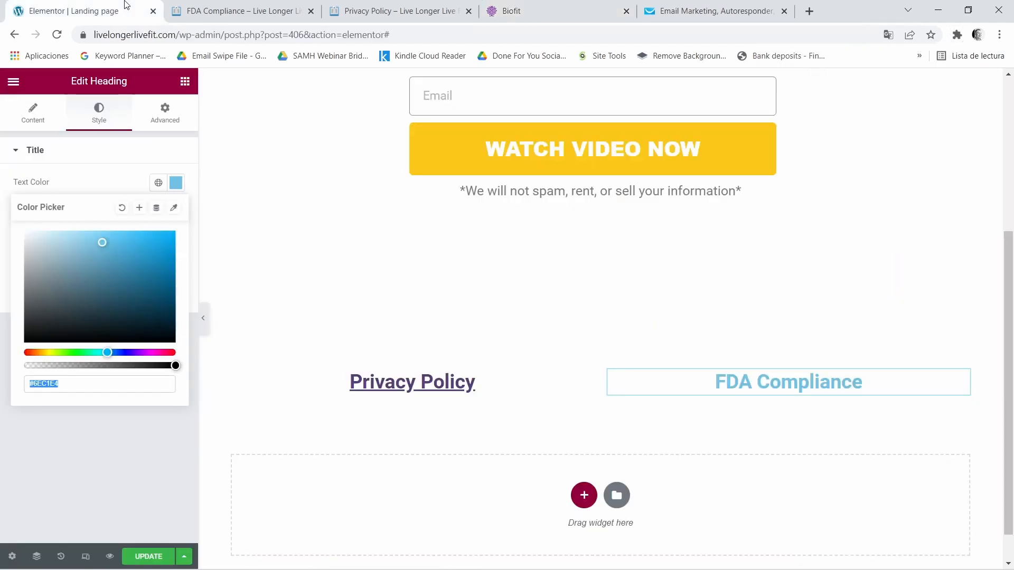
right_click(61, 392)
click(113, 230)
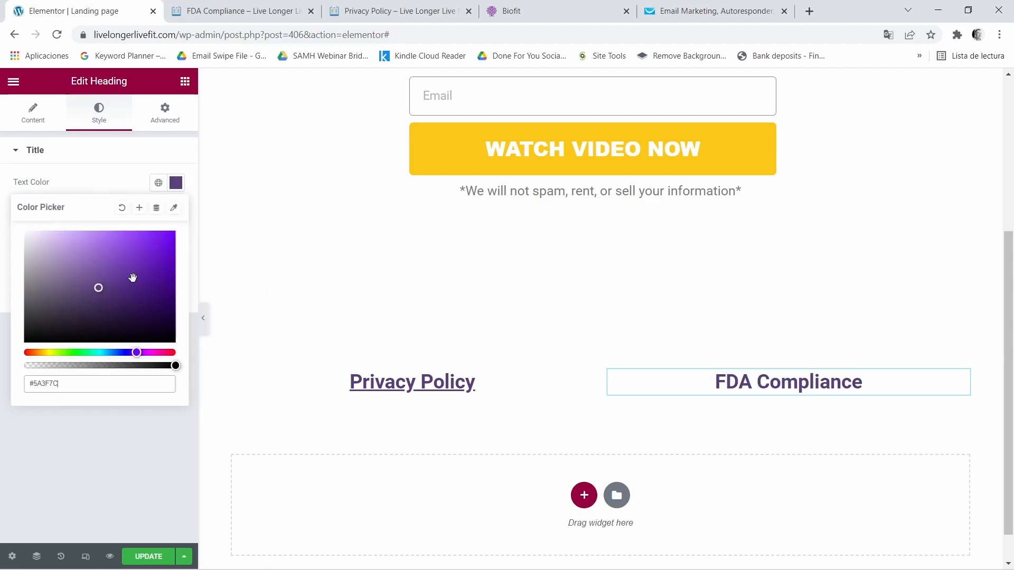
click(95, 176)
- Copy the FDA Compliance page's URL, set it as the FDA Compliance heading's link, and update the page
click(13, 117)
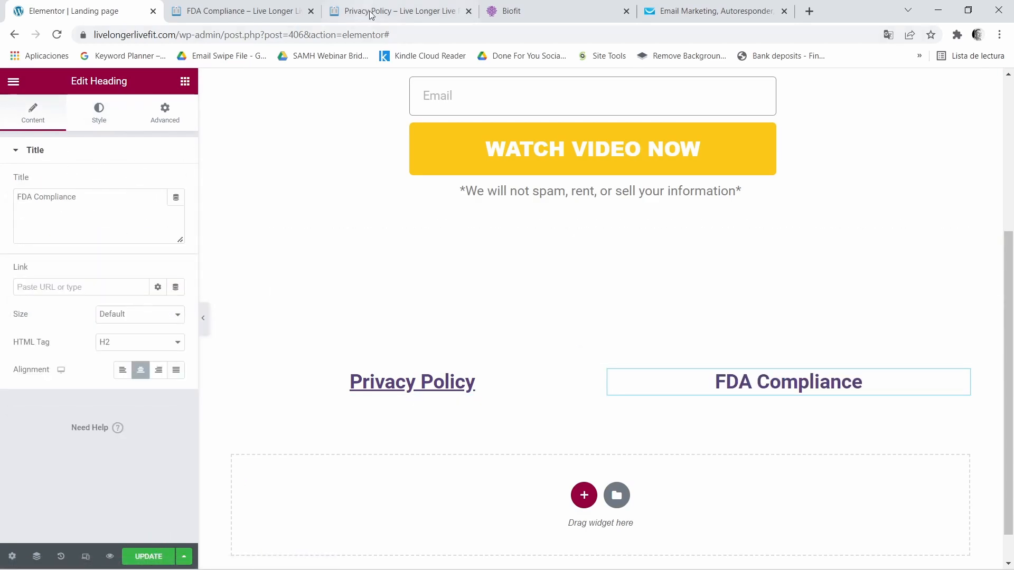
click(189, 9)
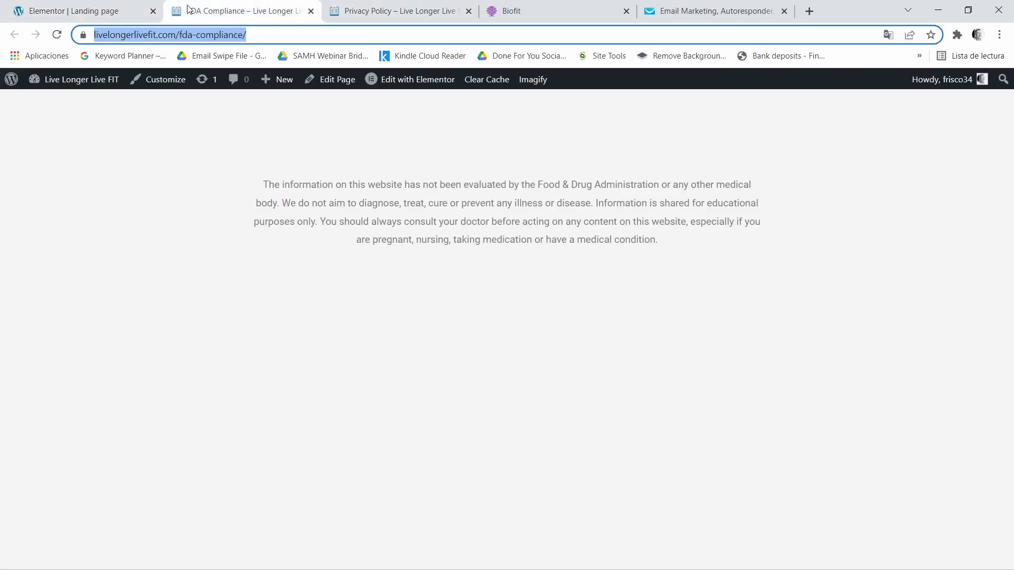
right_click(201, 35)
click(237, 132)
click(74, 11)
click(64, 285)
right_click(64, 285)
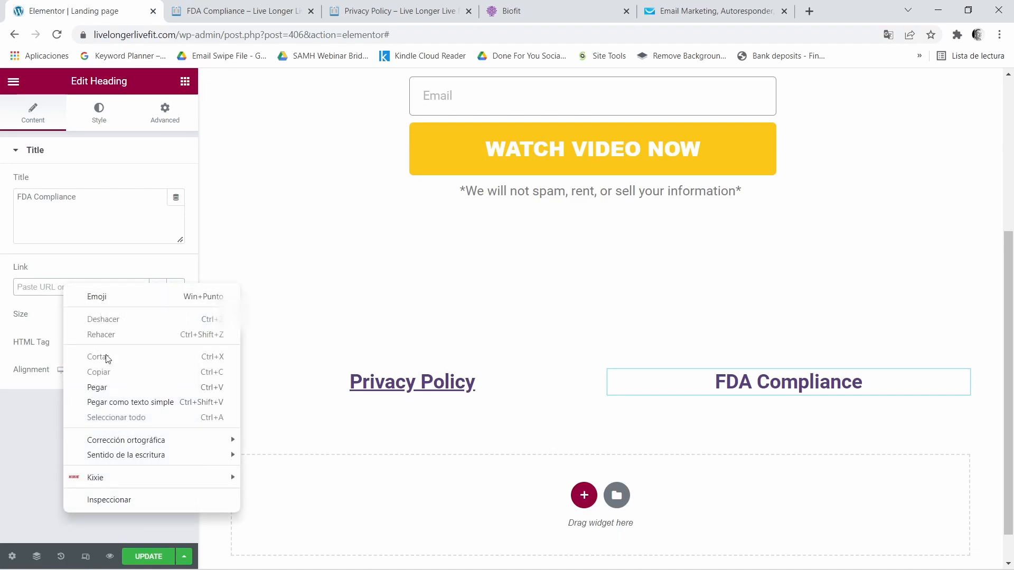
click(93, 387)
click(150, 557)
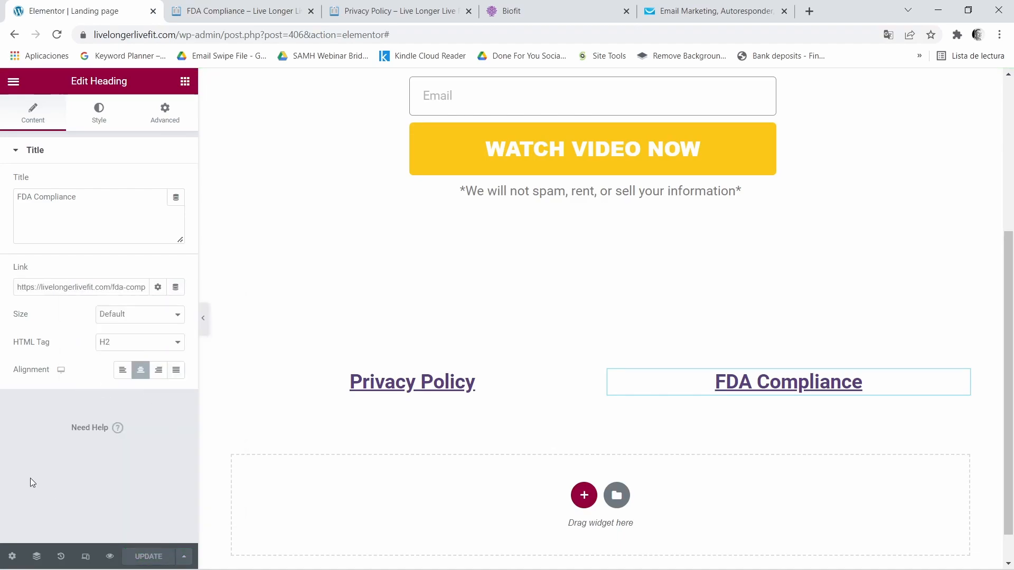
- Hide the editing panel to review the landing page from the headline to the footer links, and show the panel again
click(204, 318)
scroll(916, 317, up, 2)
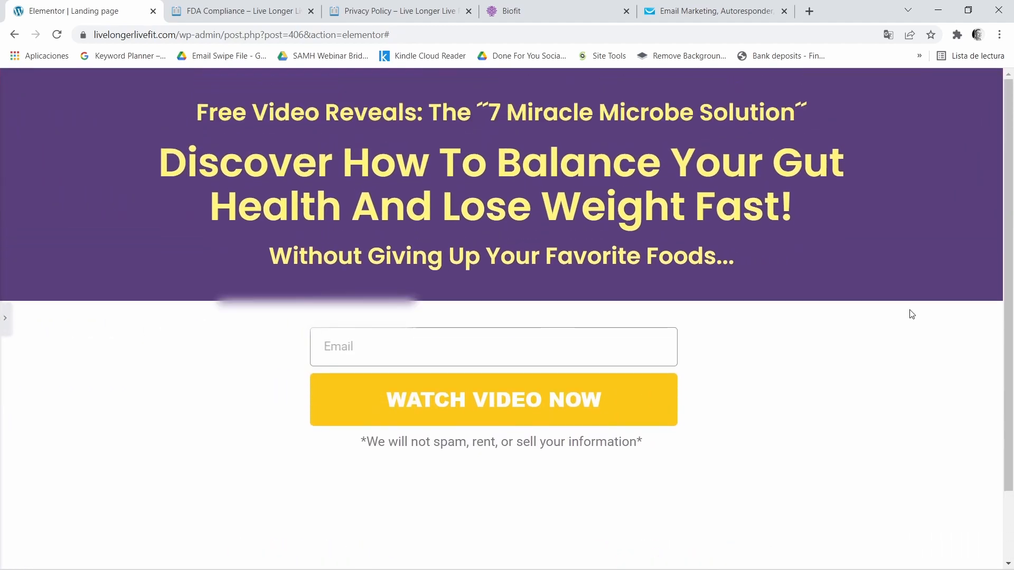
scroll(917, 320, down, 2)
scroll(903, 373, up, 2)
scroll(519, 412, down, 2)
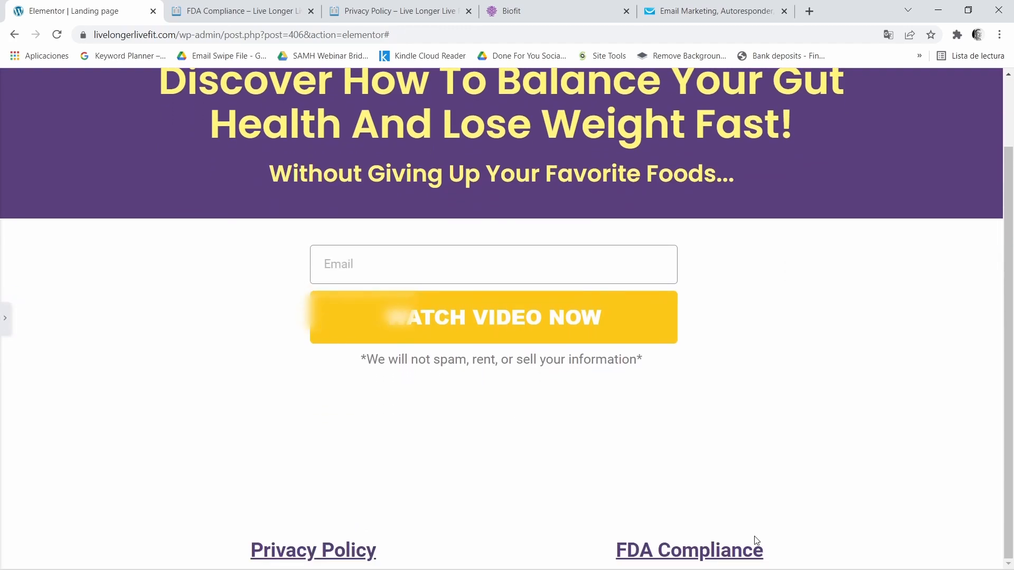
scroll(669, 401, up, 2)
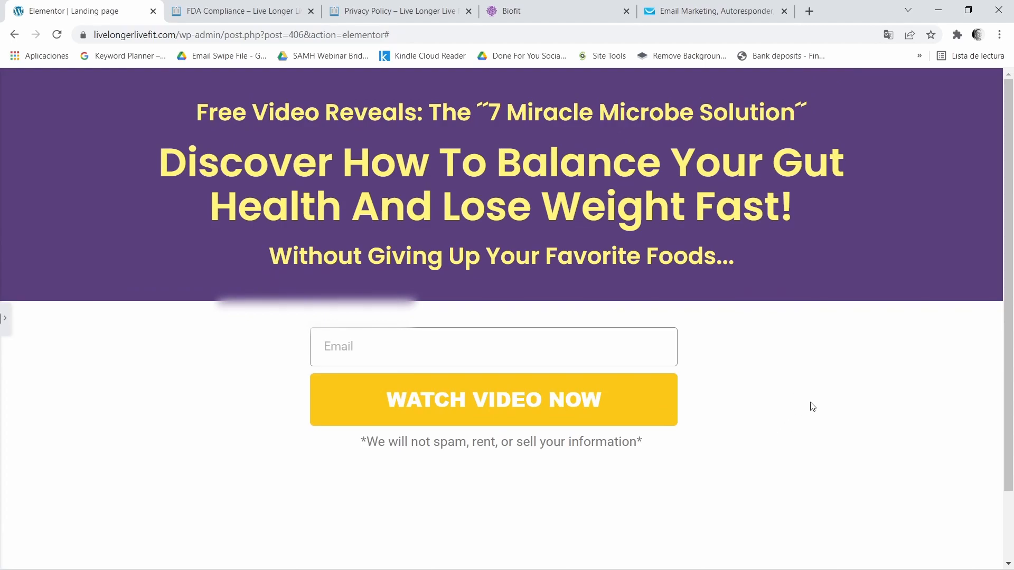
click(6, 319)
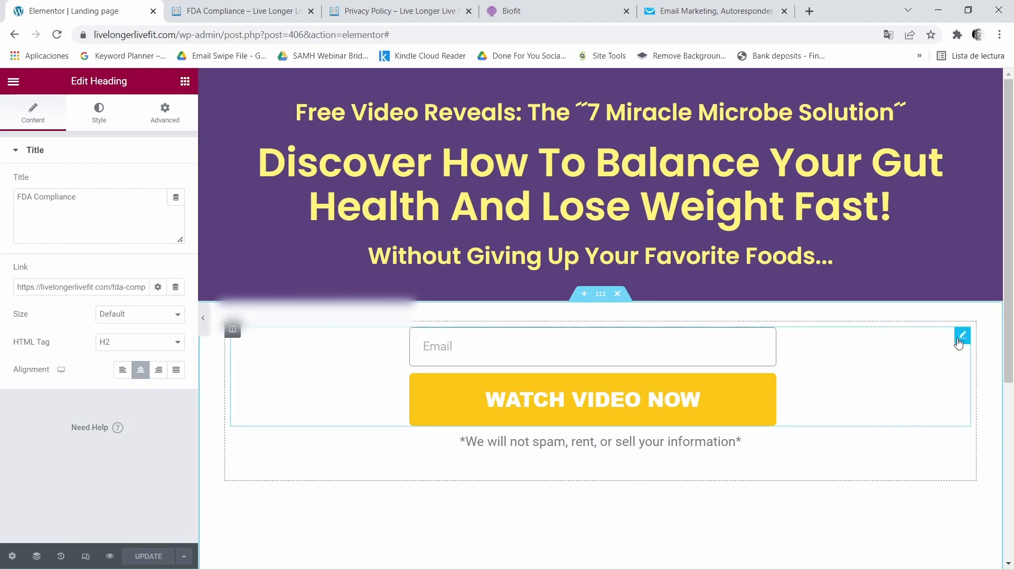
- Add Redirect and GetResponse to the opt-in form's actions after submit
click(962, 336)
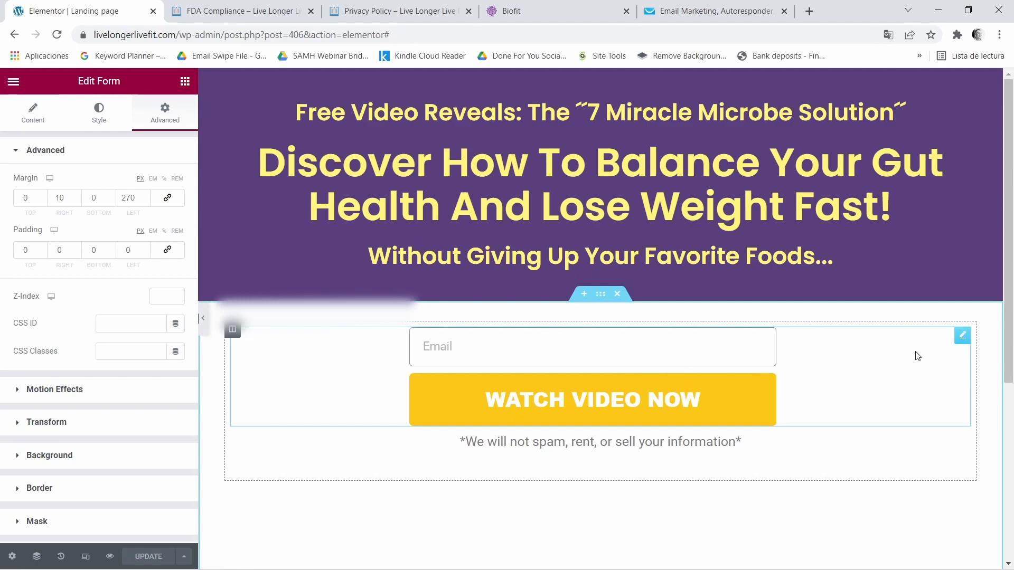
click(30, 125)
scroll(41, 288, down, 2)
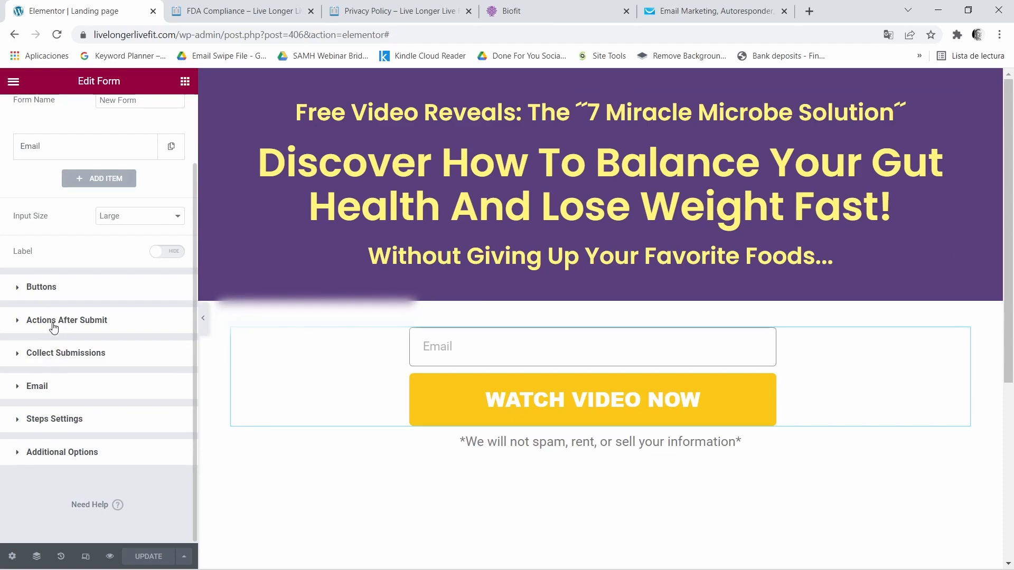
click(33, 296)
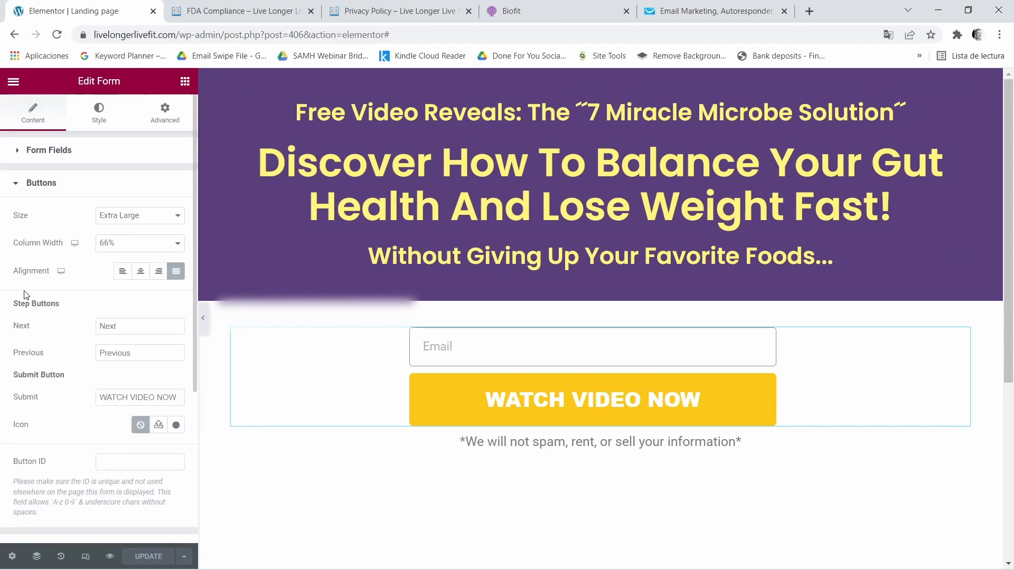
click(14, 186)
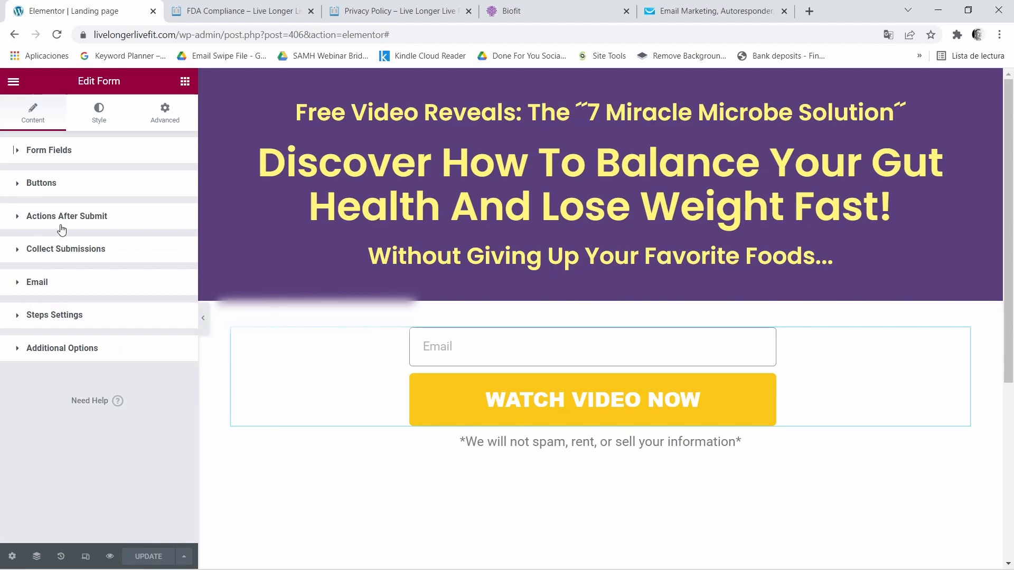
click(48, 222)
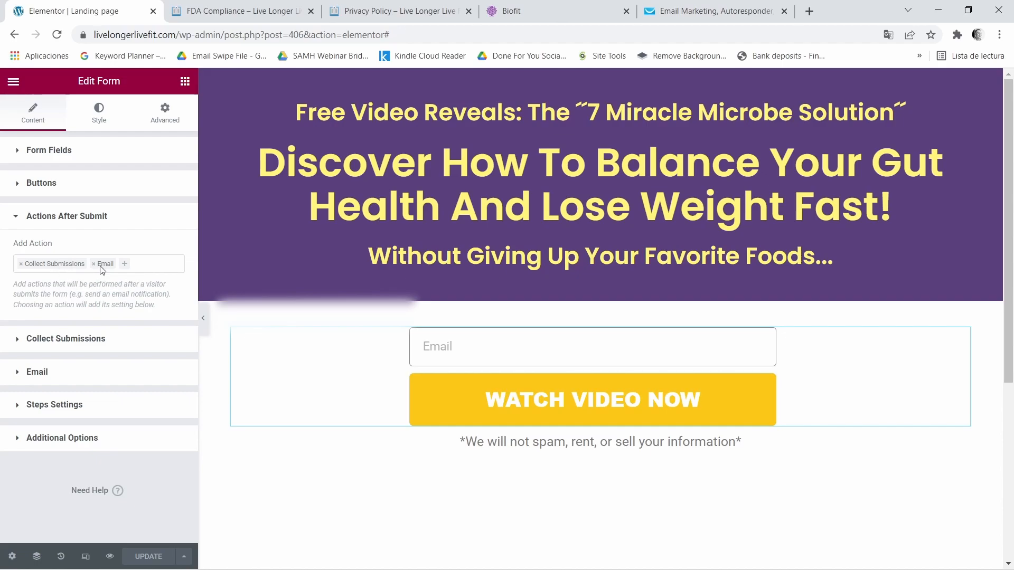
click(124, 271)
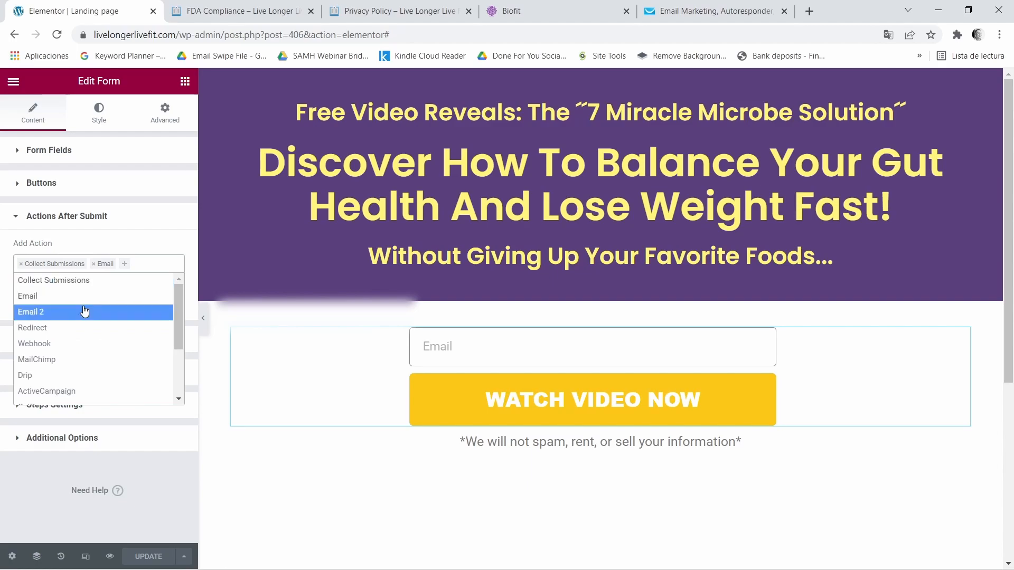
click(45, 328)
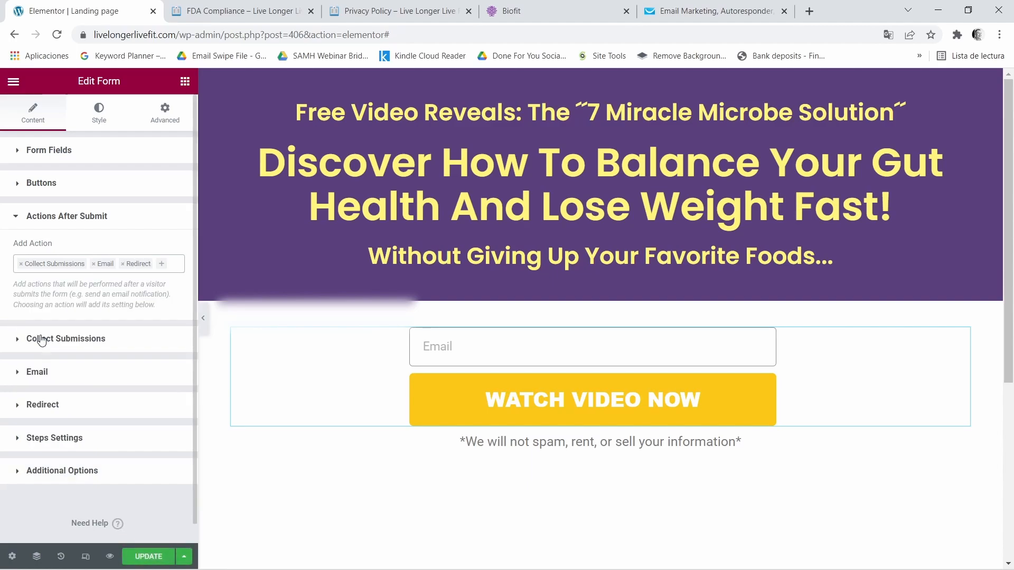
click(163, 272)
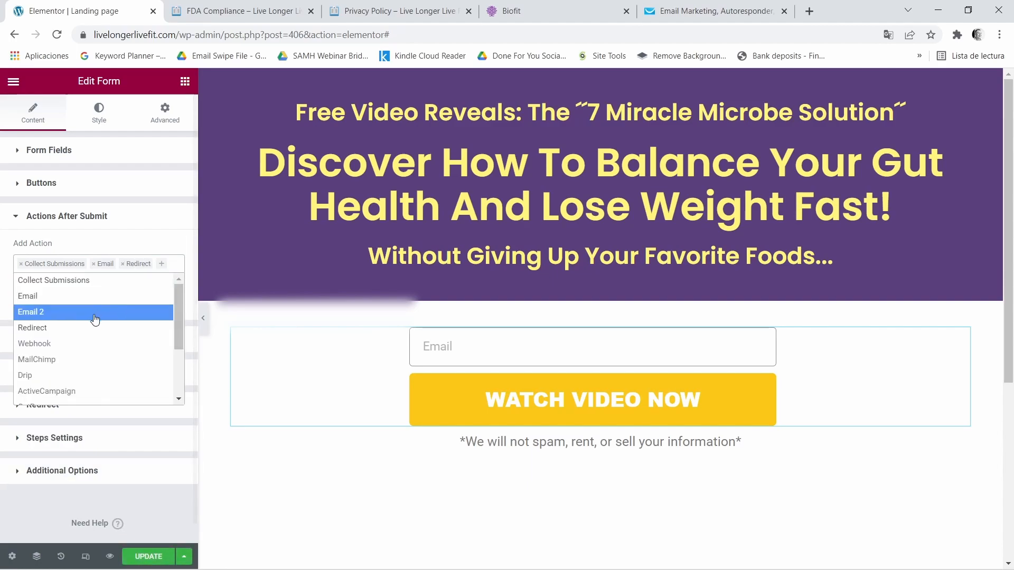
scroll(42, 359, down, 1)
click(41, 341)
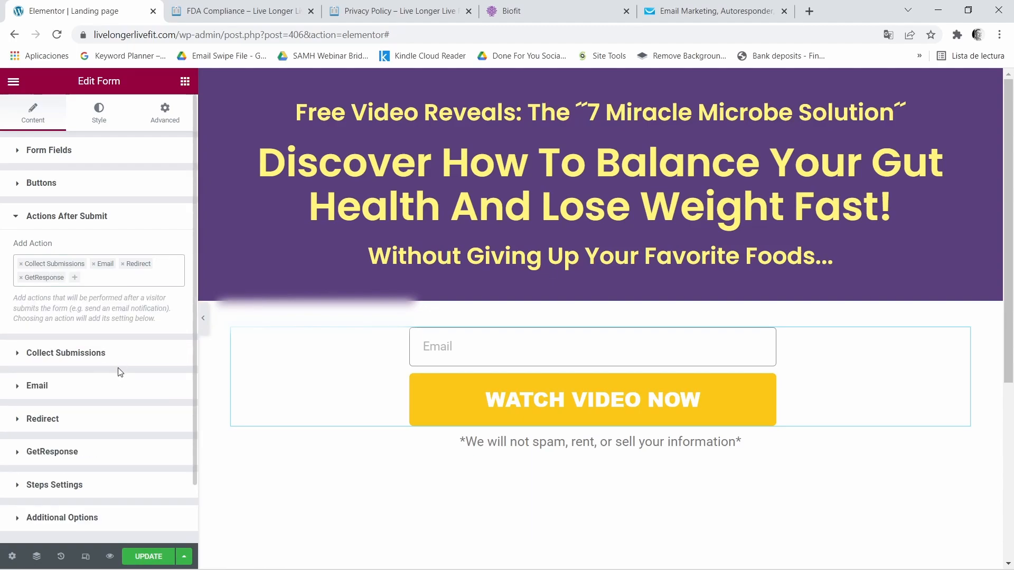
- Review the form's Collect Submissions and Email settings, from the recipient and subject down to the metadata
click(23, 352)
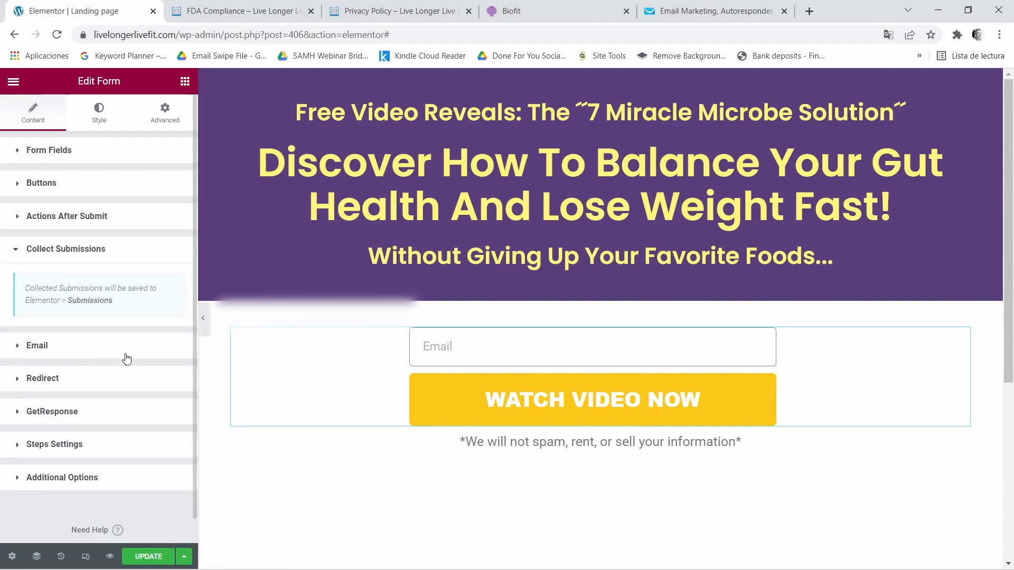
click(20, 351)
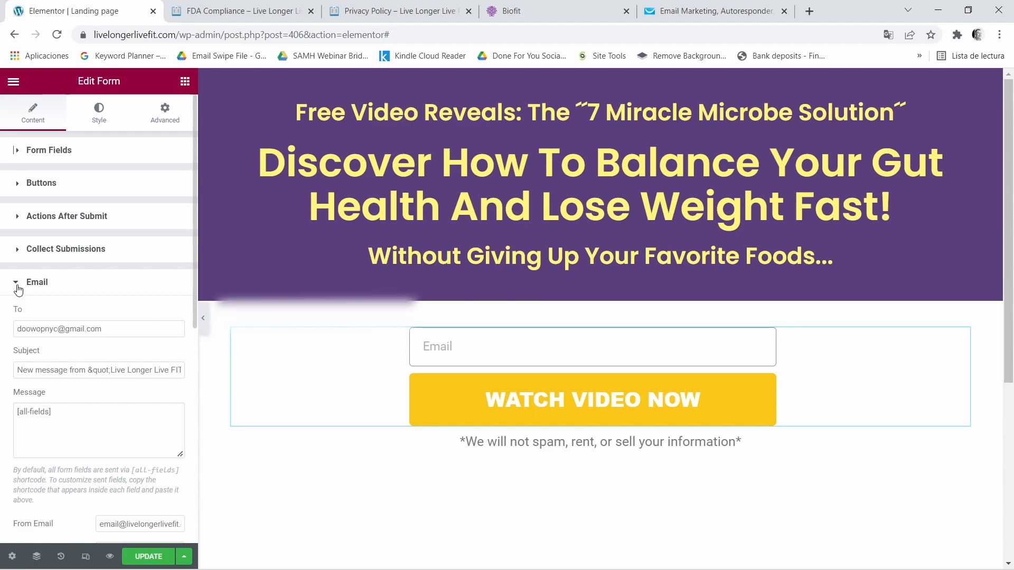
drag(80, 370, 46, 368)
scroll(55, 405, down, 3)
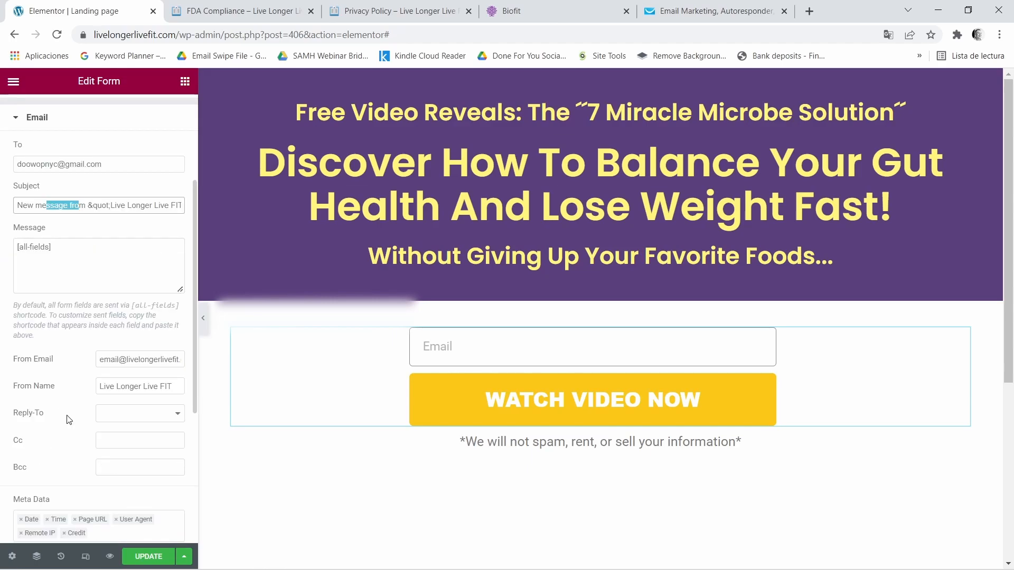
scroll(71, 425, down, 2)
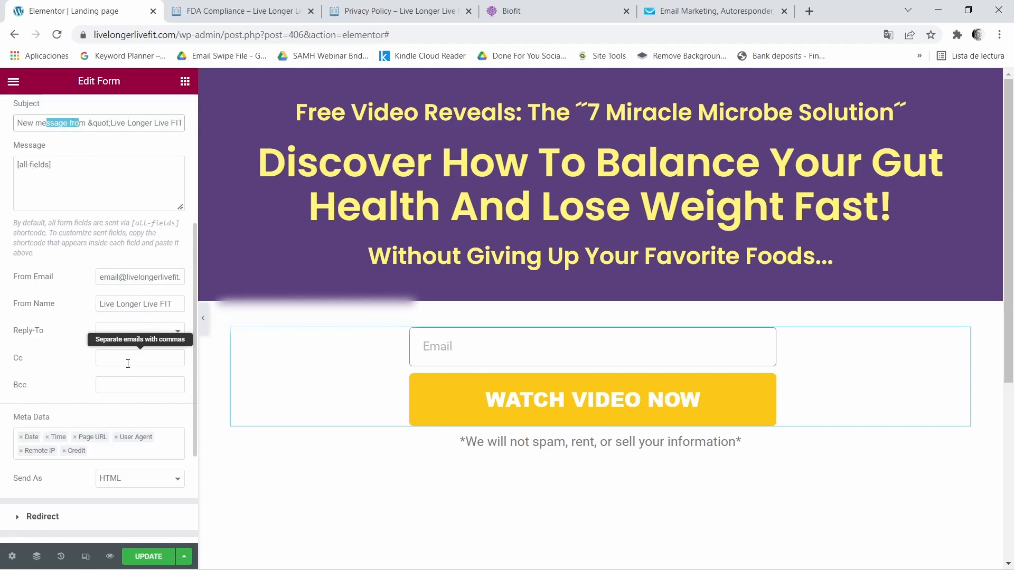
scroll(127, 359, up, 5)
click(18, 290)
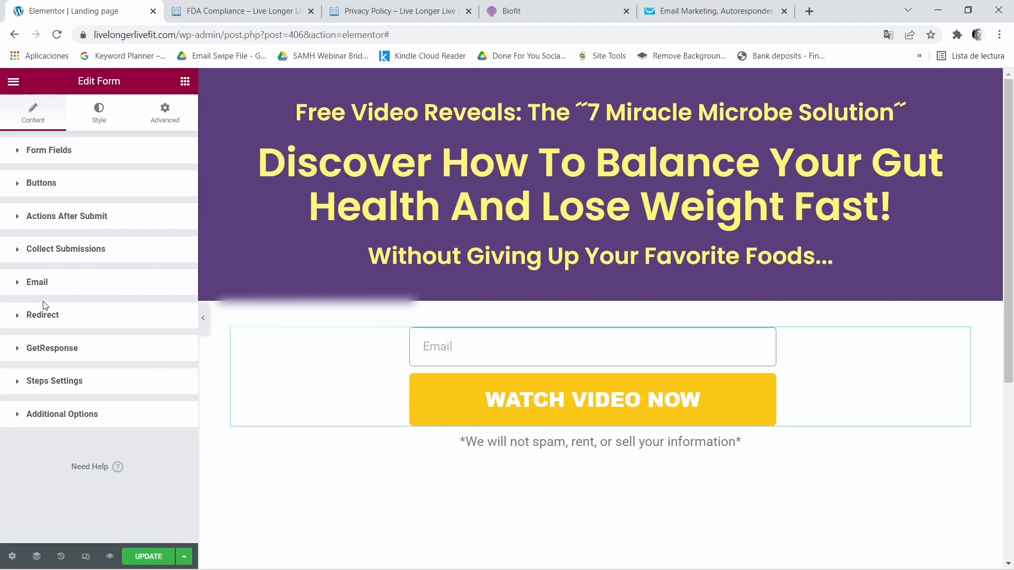
click(19, 321)
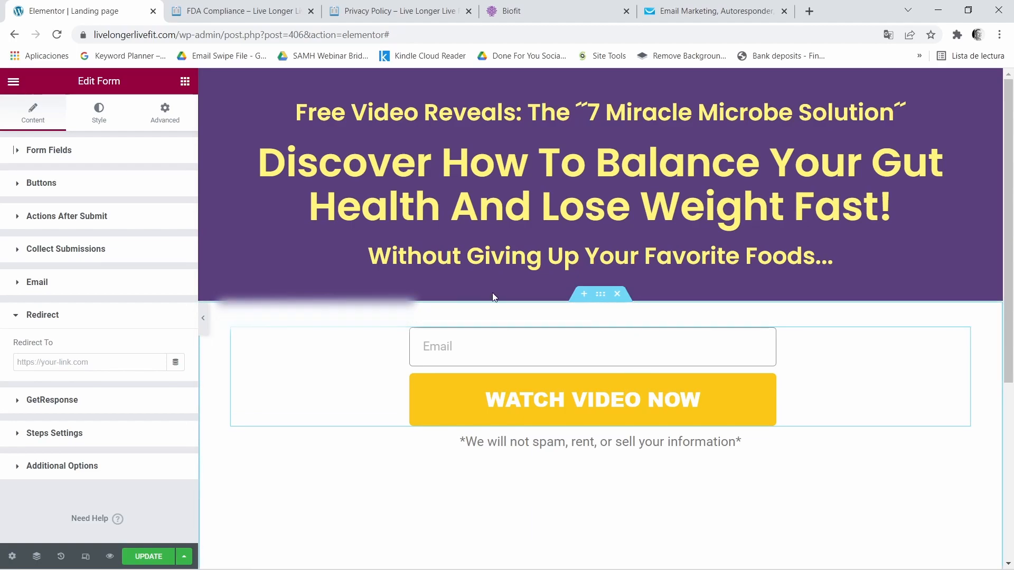
click(534, 10)
scroll(388, 197, up, 10)
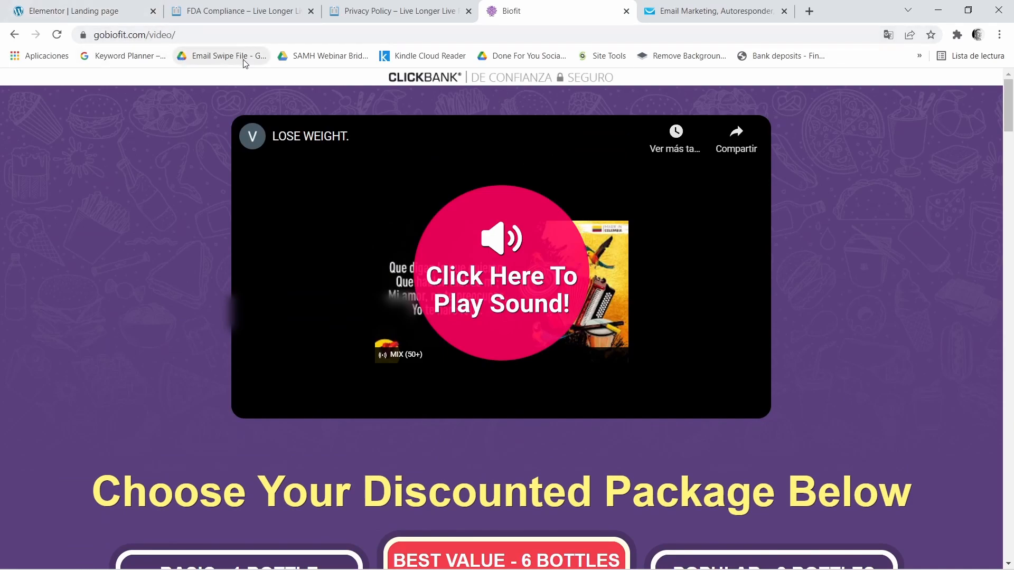
click(163, 34)
key(ctrl+c)
right_click(164, 36)
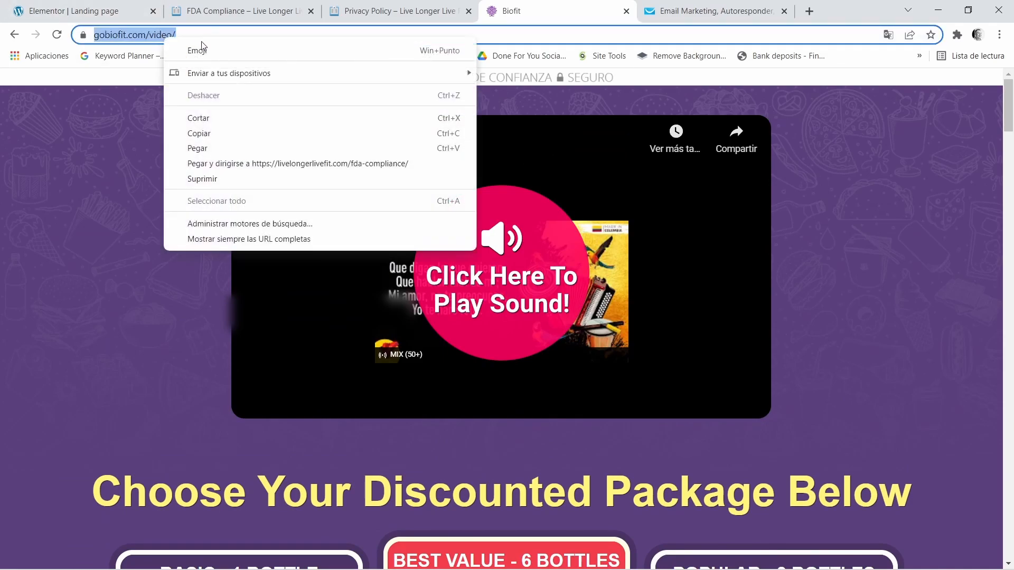
click(206, 139)
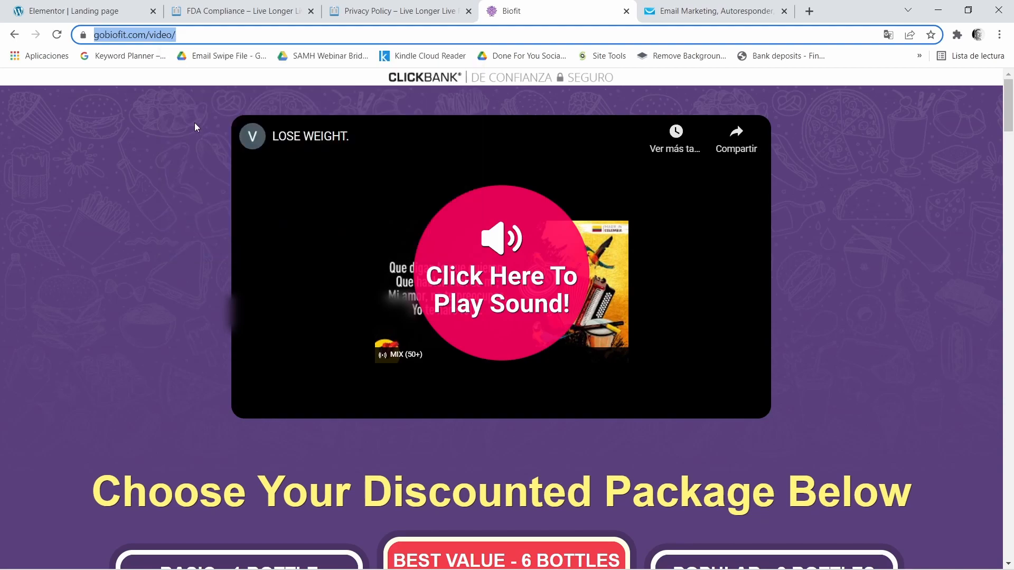
click(102, 11)
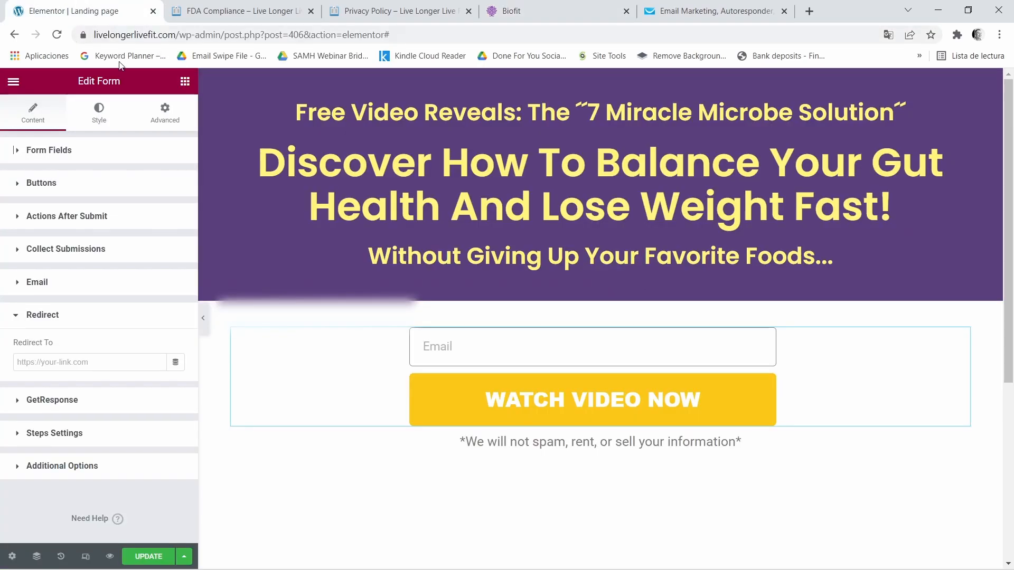
click(61, 364)
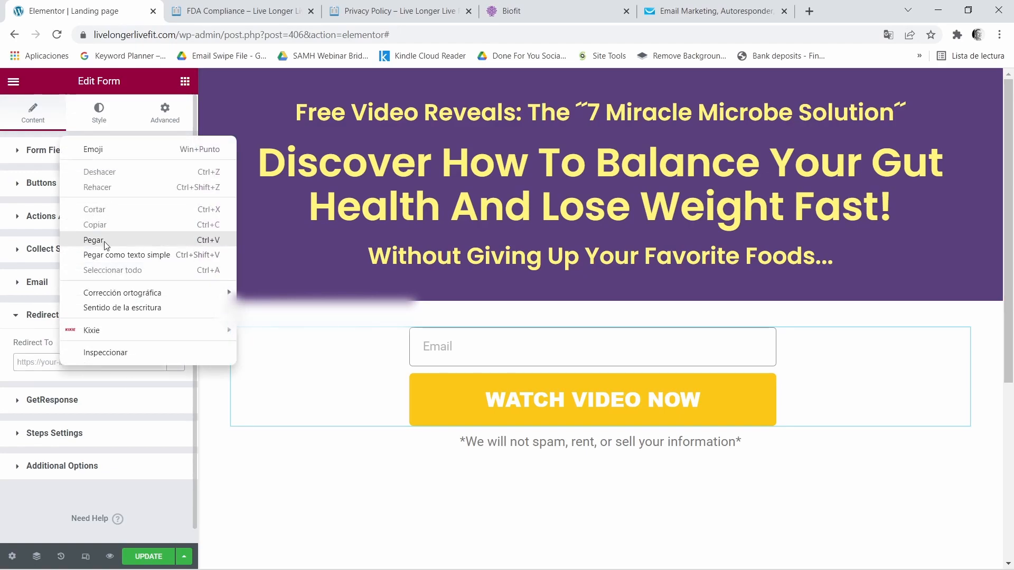
click(132, 240)
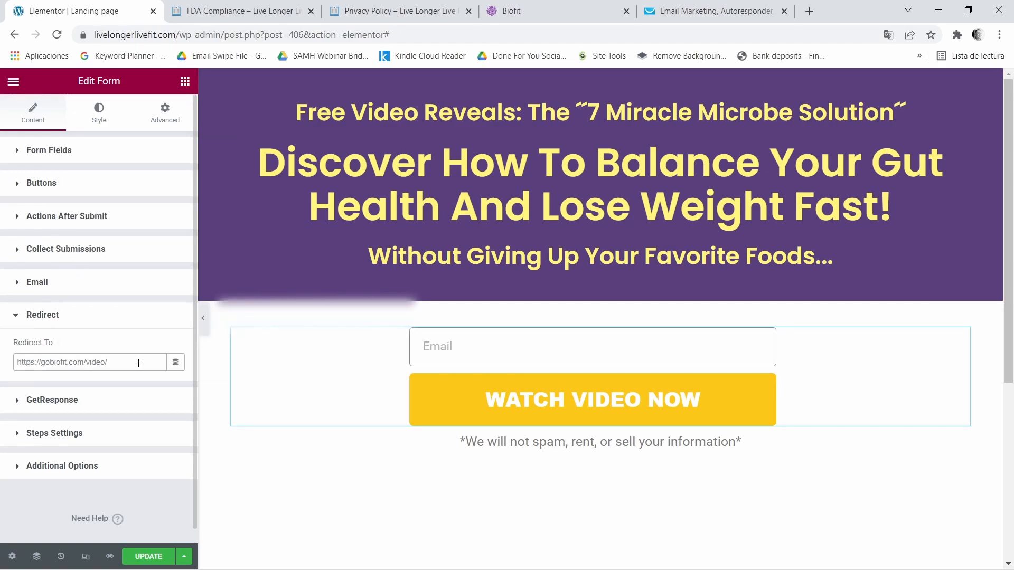
click(17, 318)
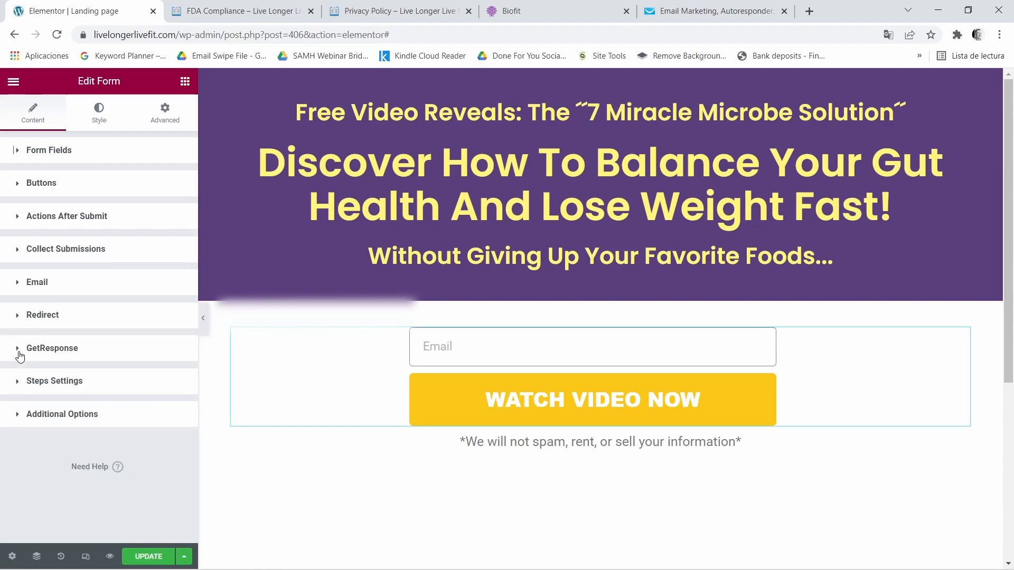
- Open the form's GetResponse settings, then switch to the GetResponse site and copy the existing API key from Integrations and API
click(19, 353)
scroll(140, 347, down, 2)
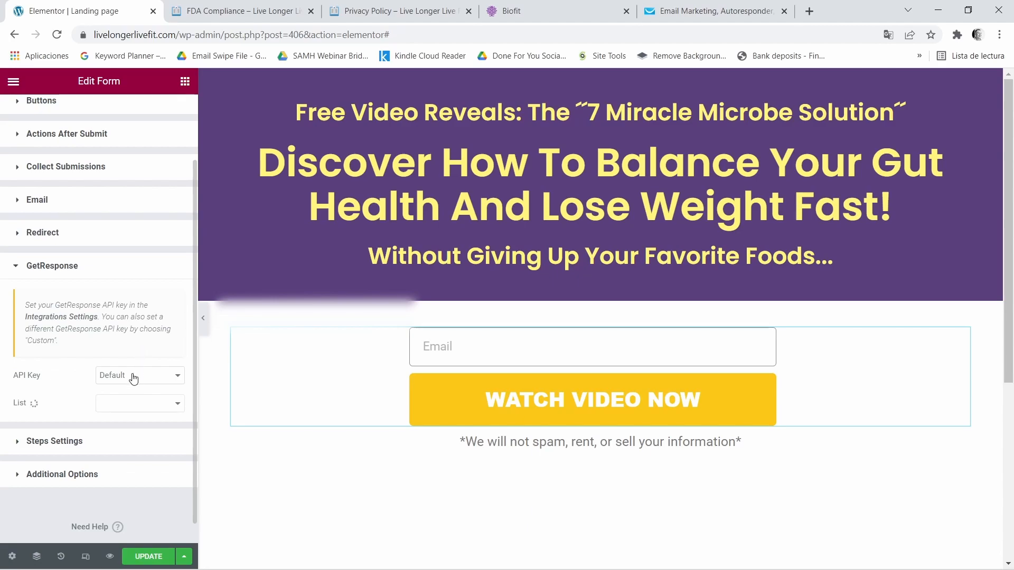
click(686, 10)
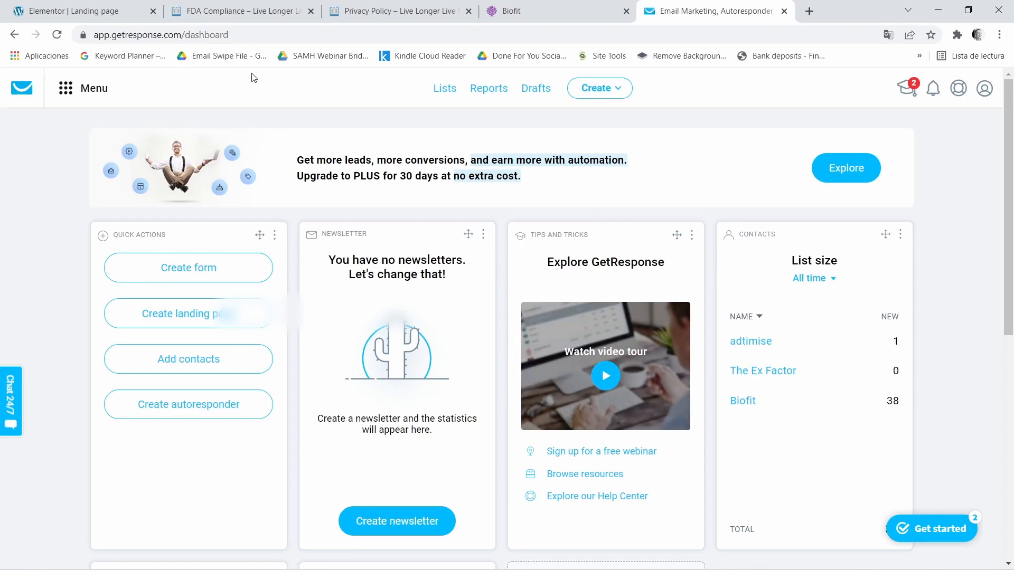
click(68, 97)
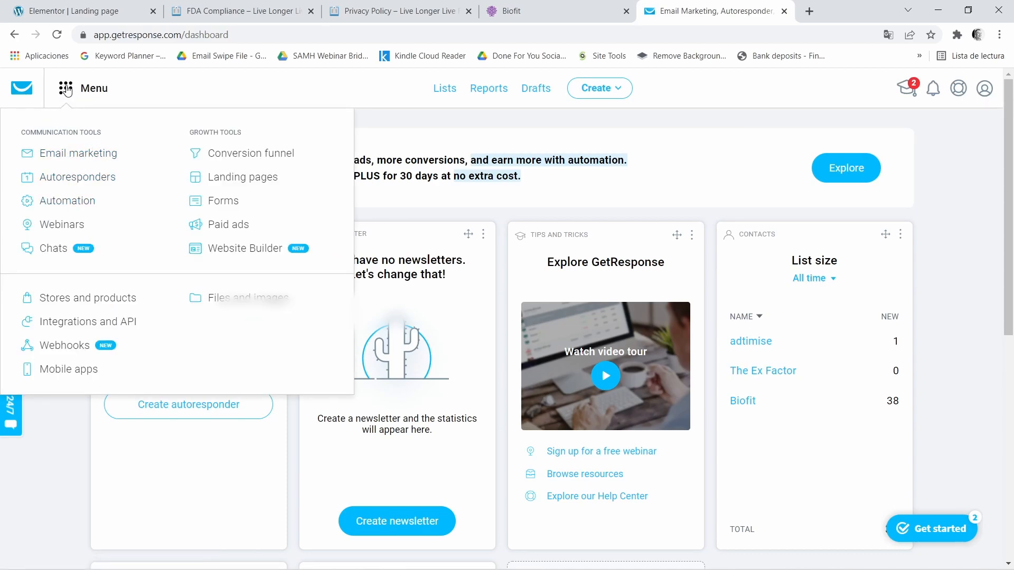
click(55, 324)
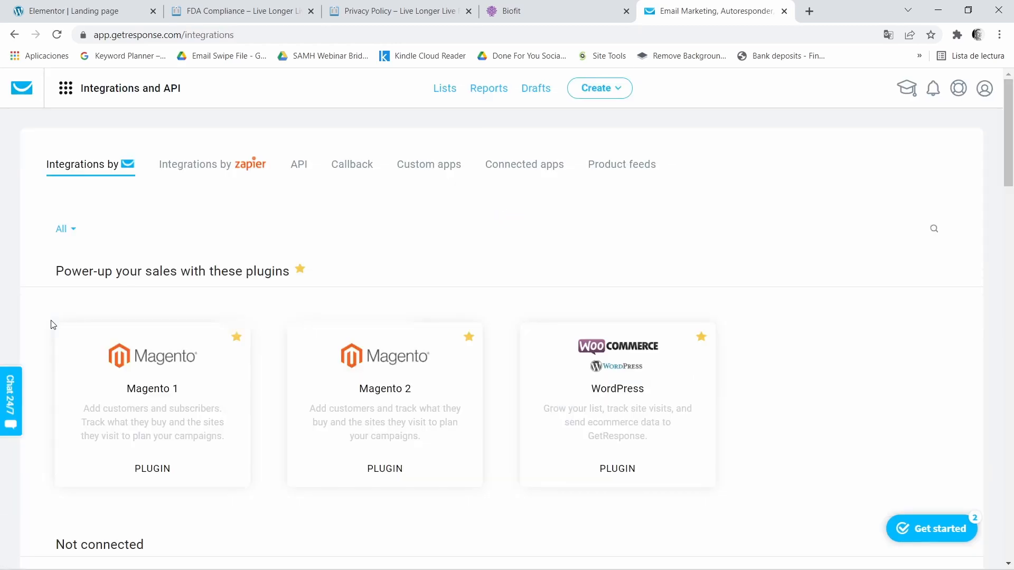
click(298, 168)
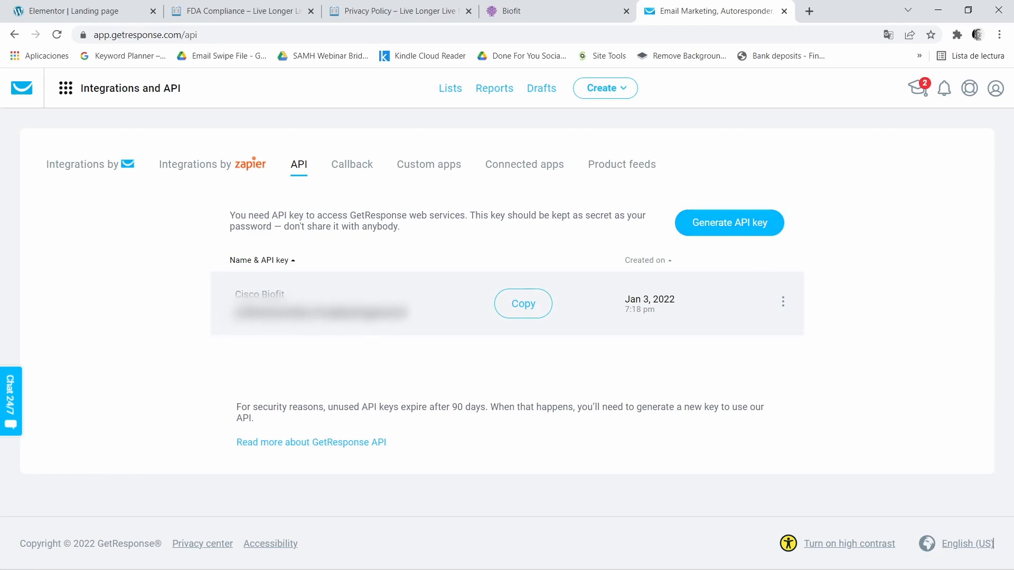
click(525, 302)
- Back in Elementor, set the form's GetResponse API key source to Custom and paste the copied API key
click(74, 11)
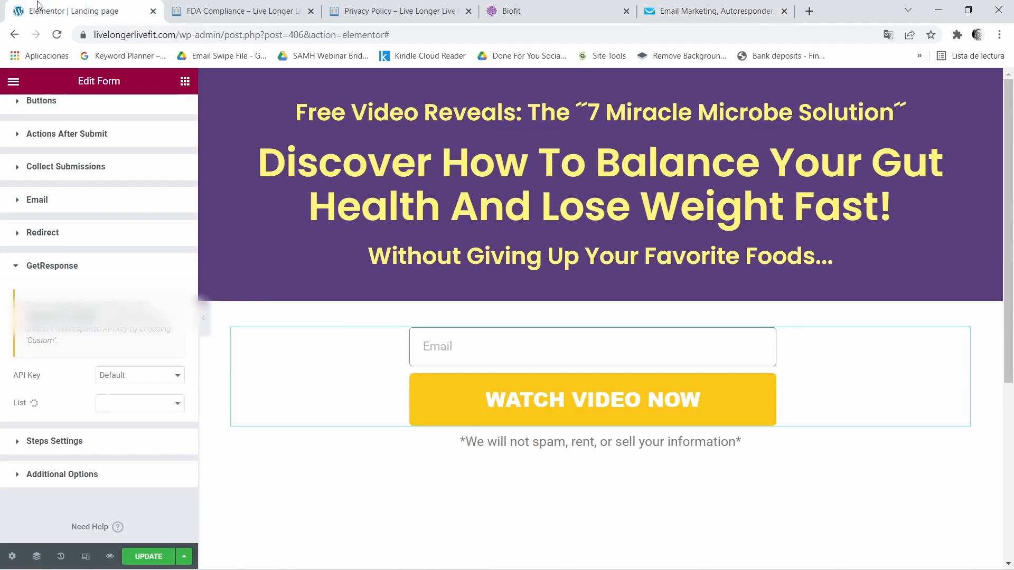
click(176, 376)
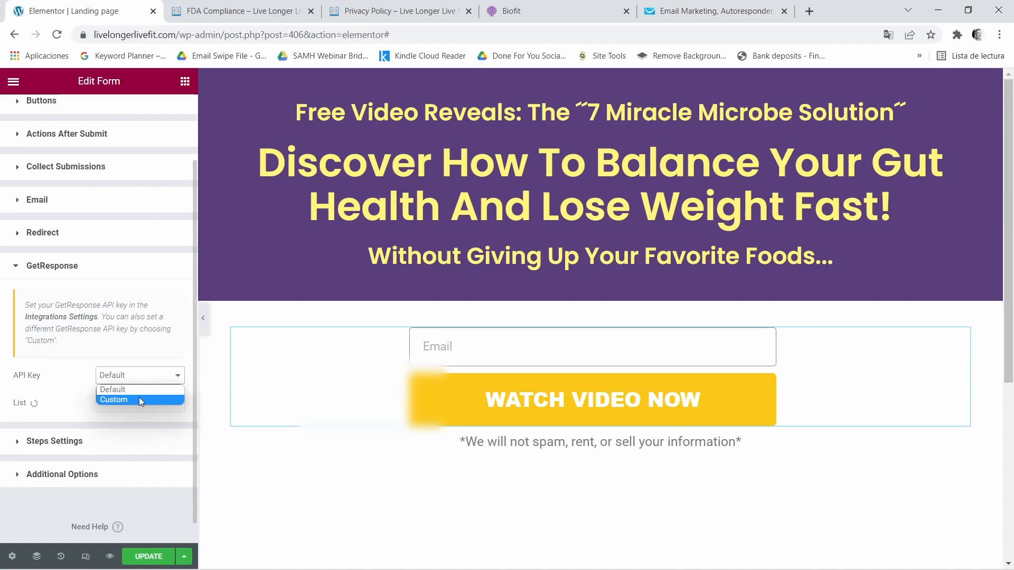
click(115, 400)
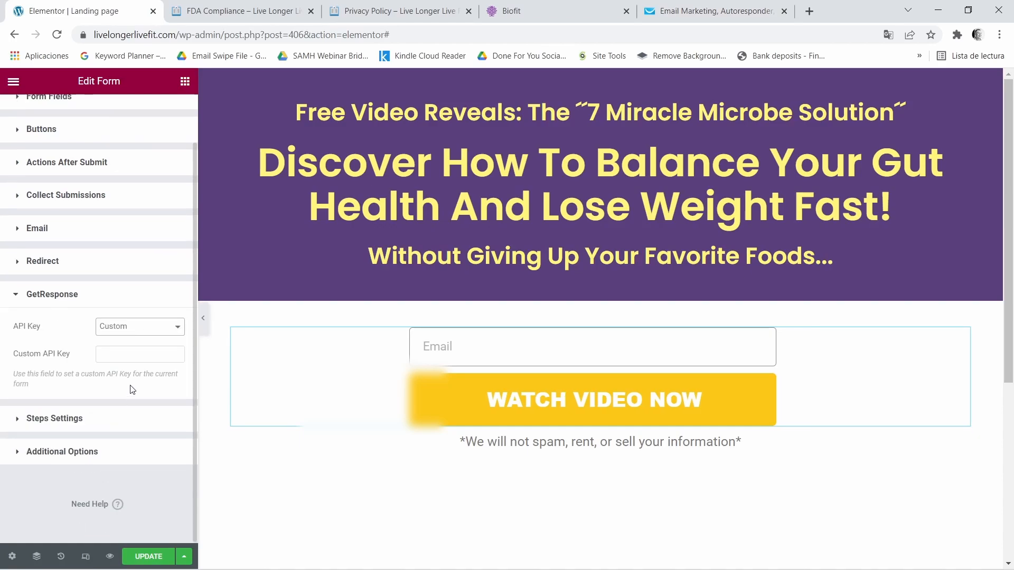
click(125, 355)
right_click(125, 355)
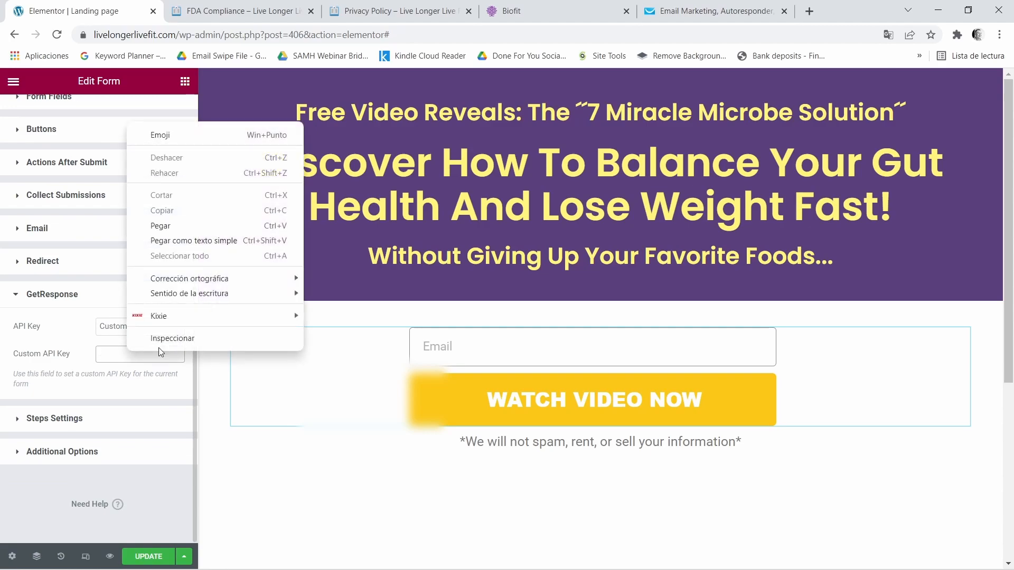
click(168, 220)
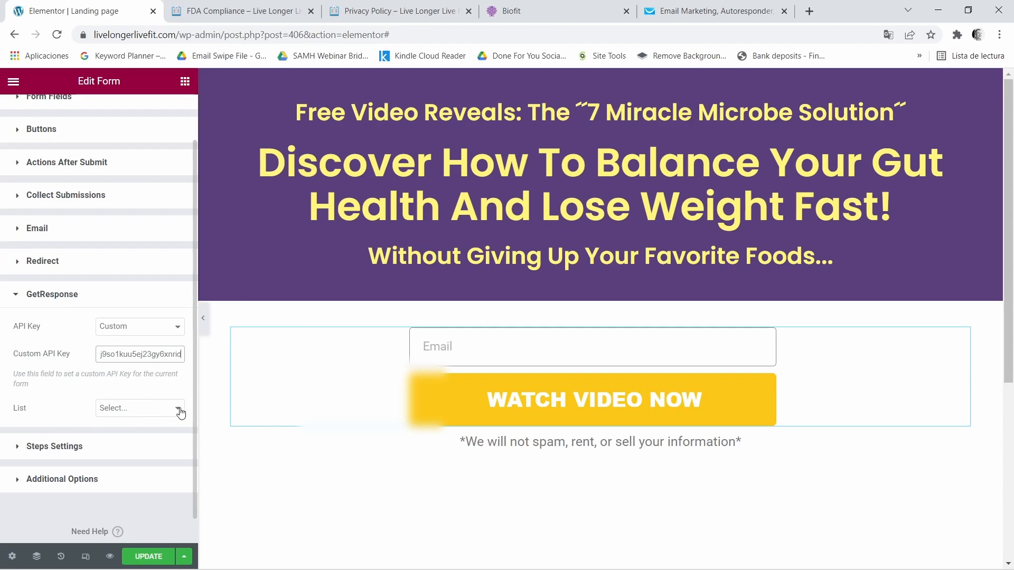
- Choose Biofit as the form's GetResponse list and look over the field mapping
click(179, 412)
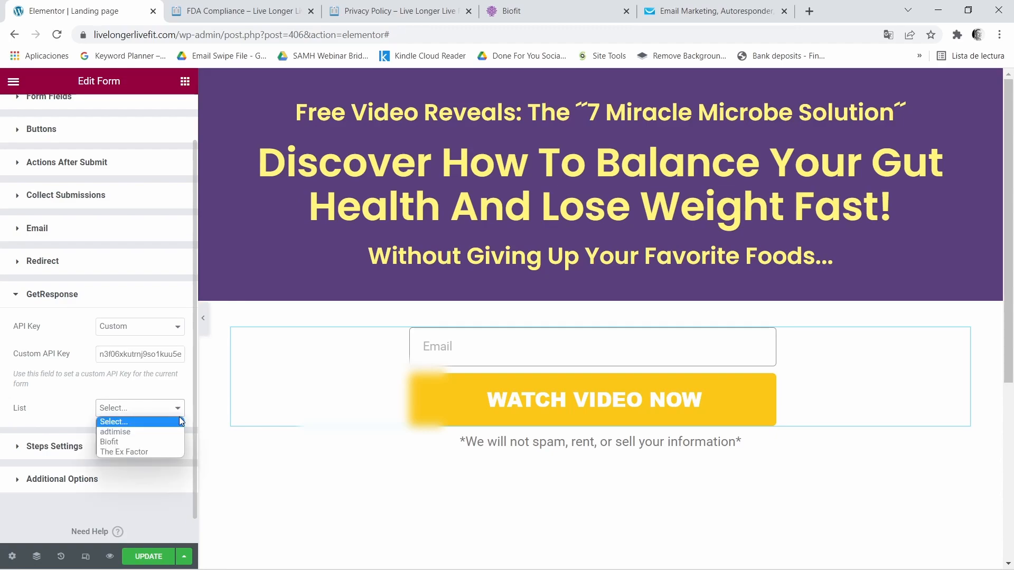
click(117, 443)
scroll(126, 450, down, 2)
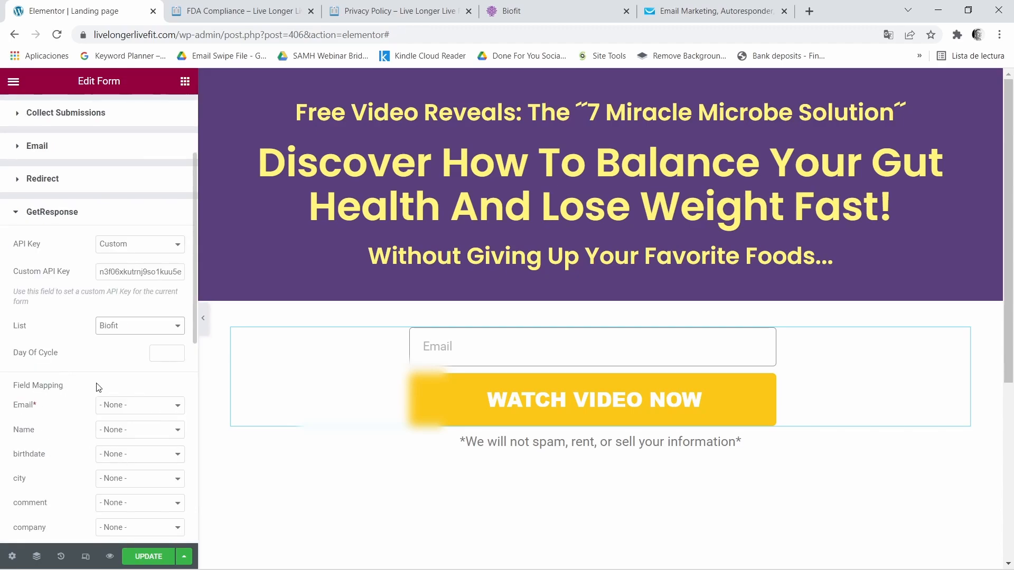
scroll(108, 393, down, 2)
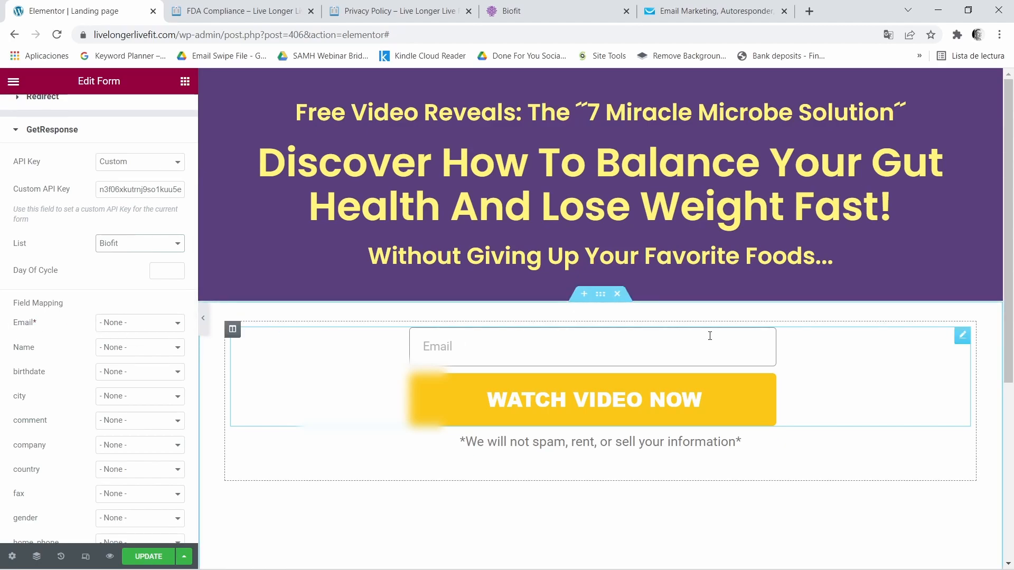
- Map the form's required GetResponse Email field to the form's Email field and update the landing page
click(174, 327)
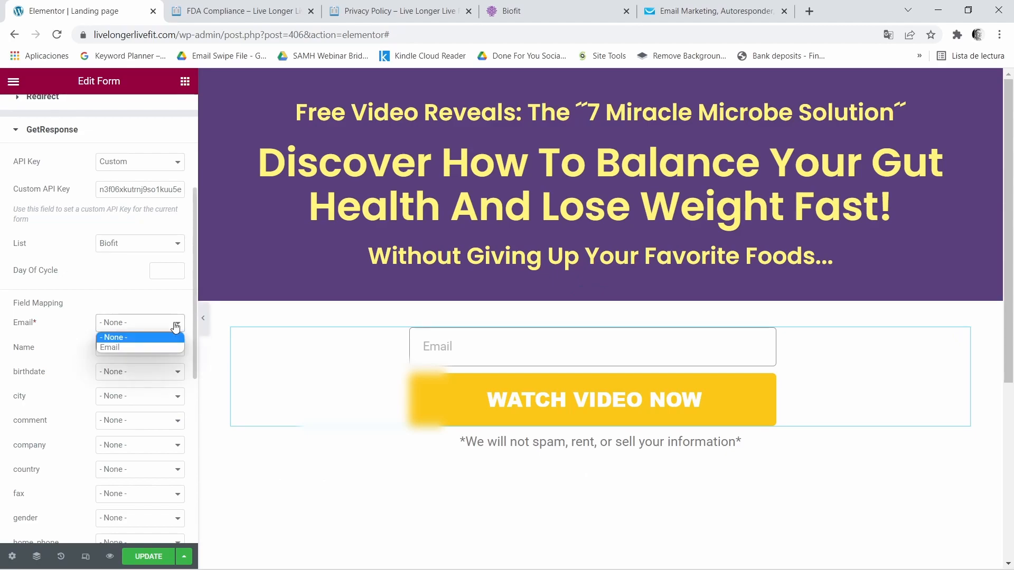
click(119, 346)
scroll(148, 350, down, 3)
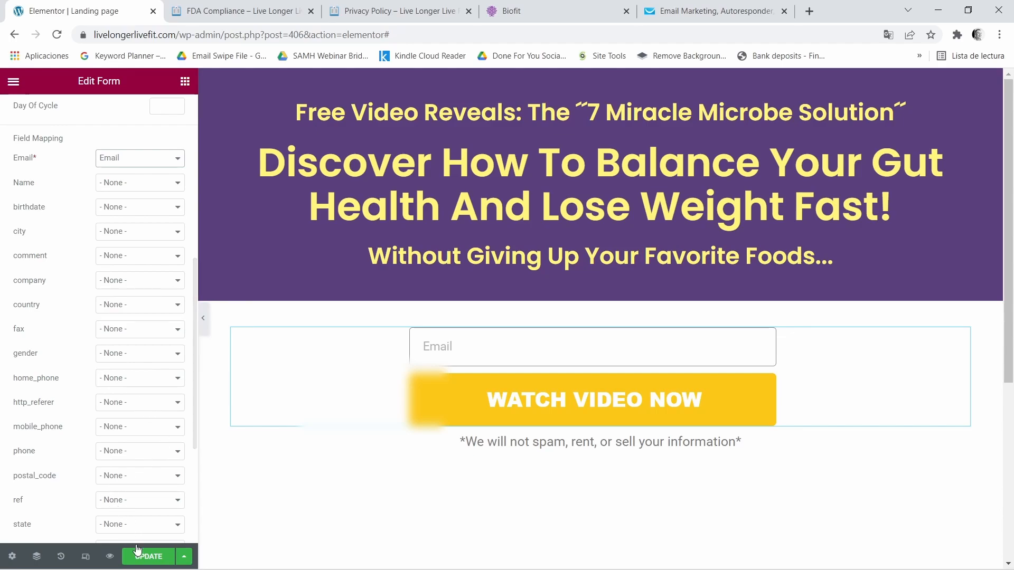
click(149, 557)
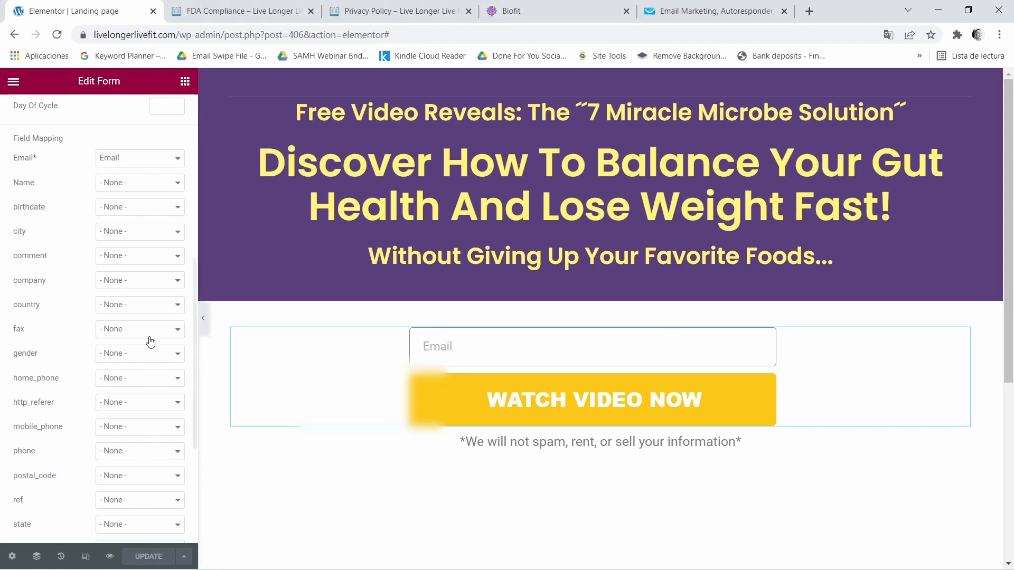
drag(177, 38, 94, 38)
right_click(141, 38)
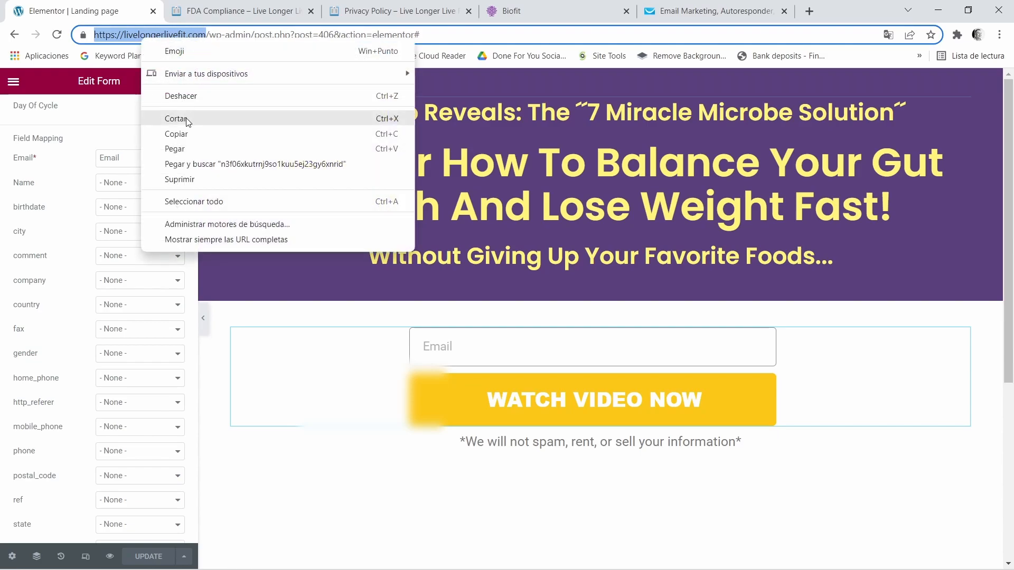
click(186, 133)
mouse_move(586, 556)
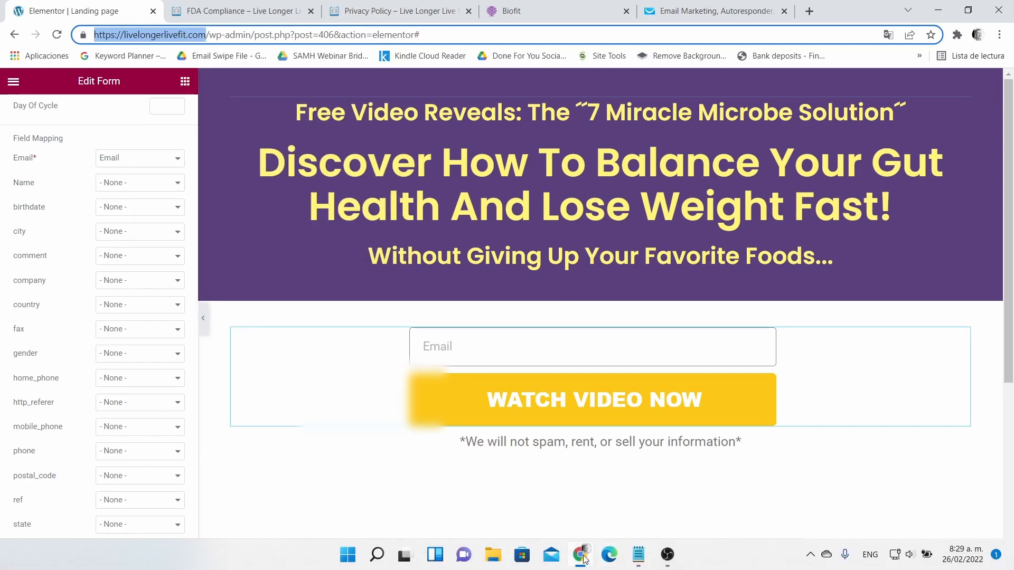
right_click(584, 559)
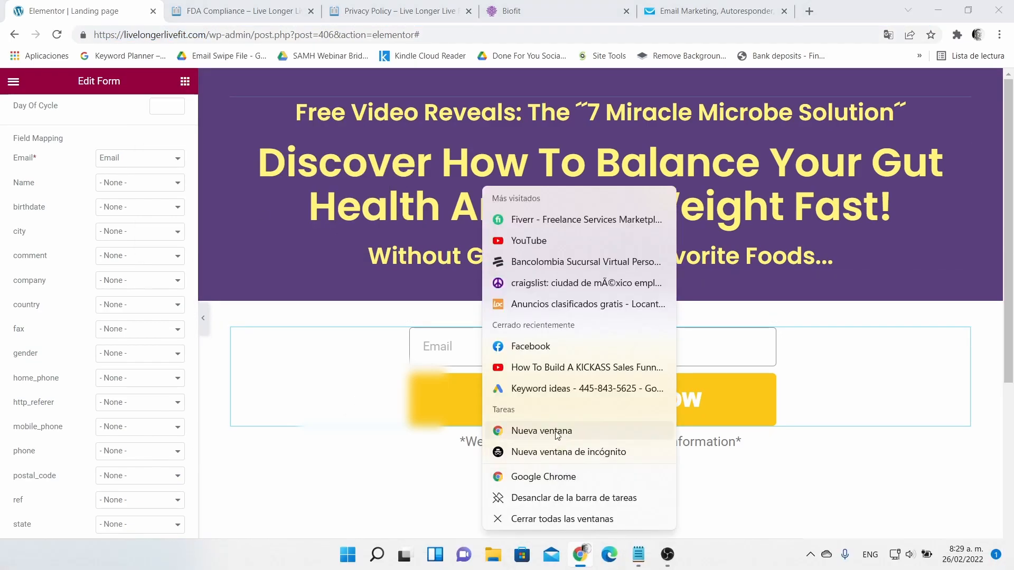
click(557, 453)
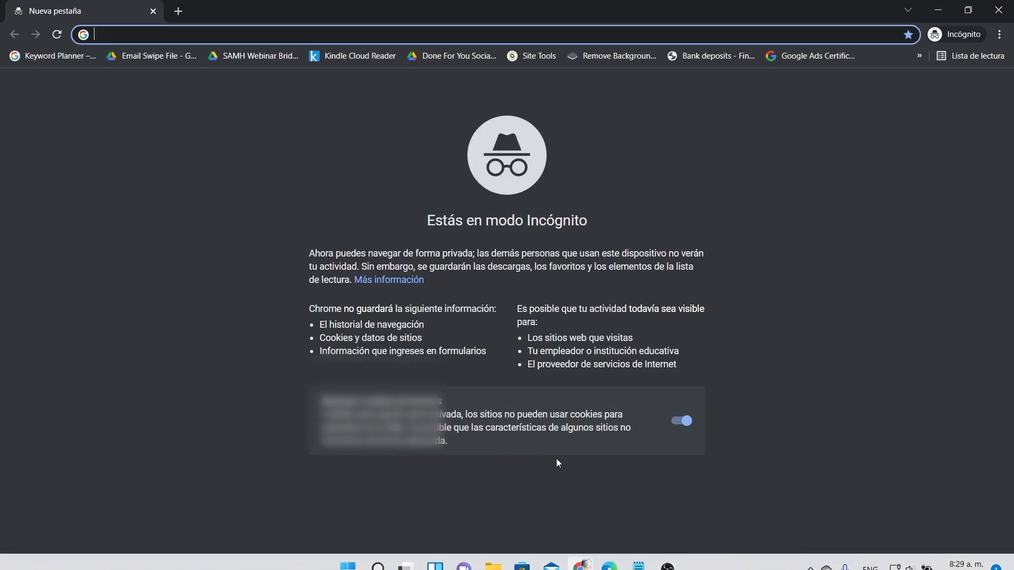
right_click(167, 34)
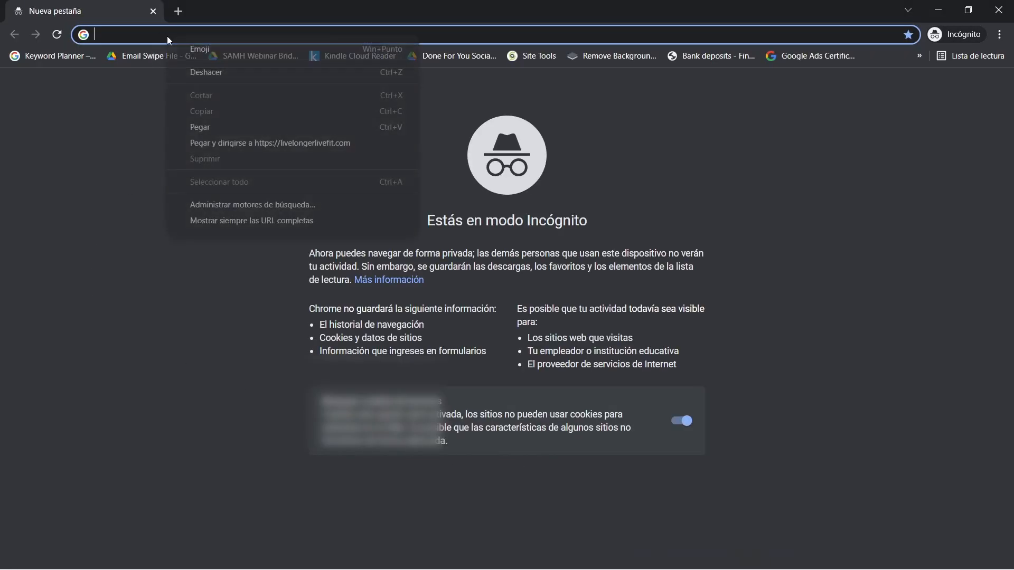
click(212, 125)
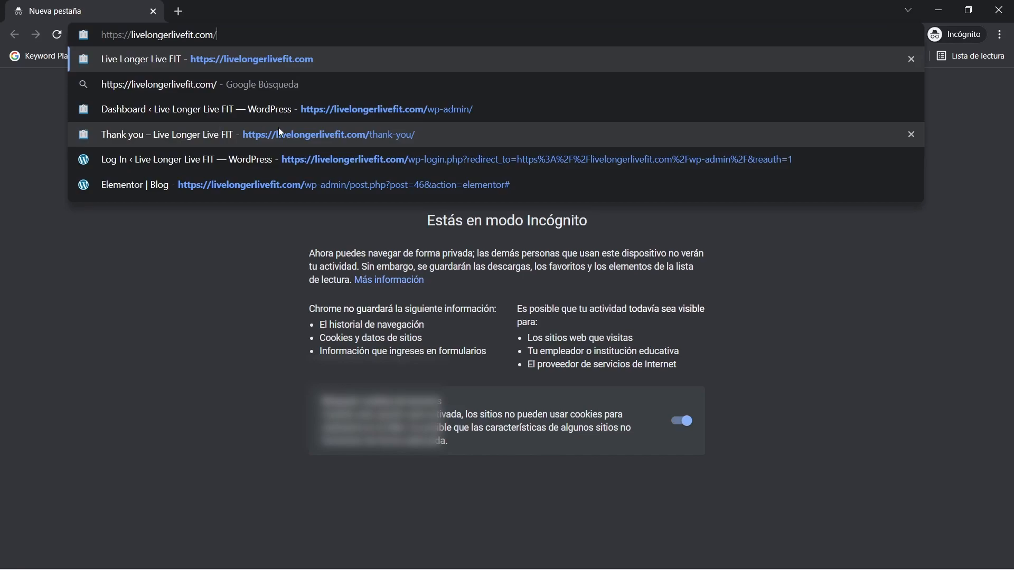
key(Return)
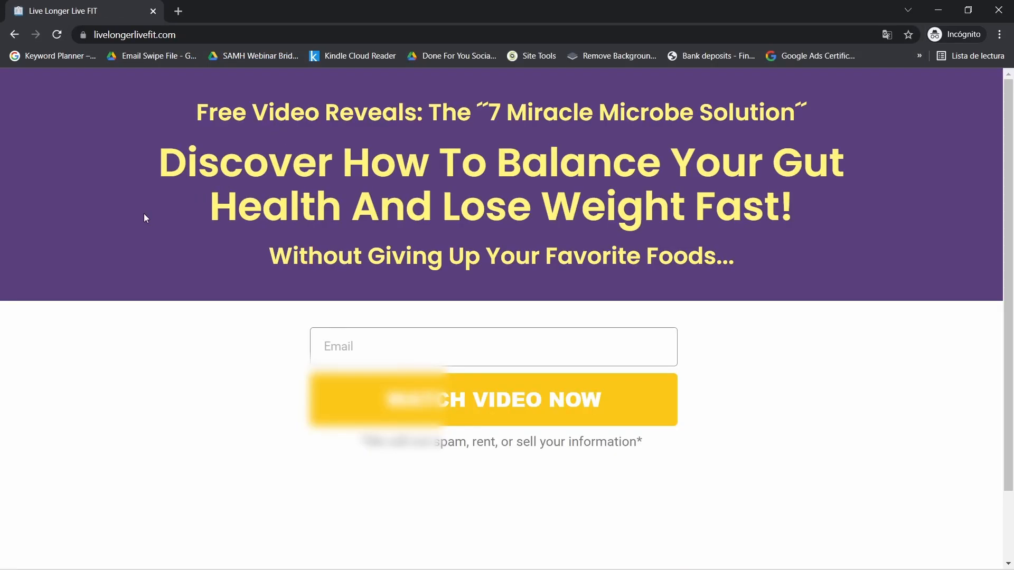
- Look over the live landing page, fill the opt-in form with a saved e-mail address and submit it
scroll(923, 348, down, 2)
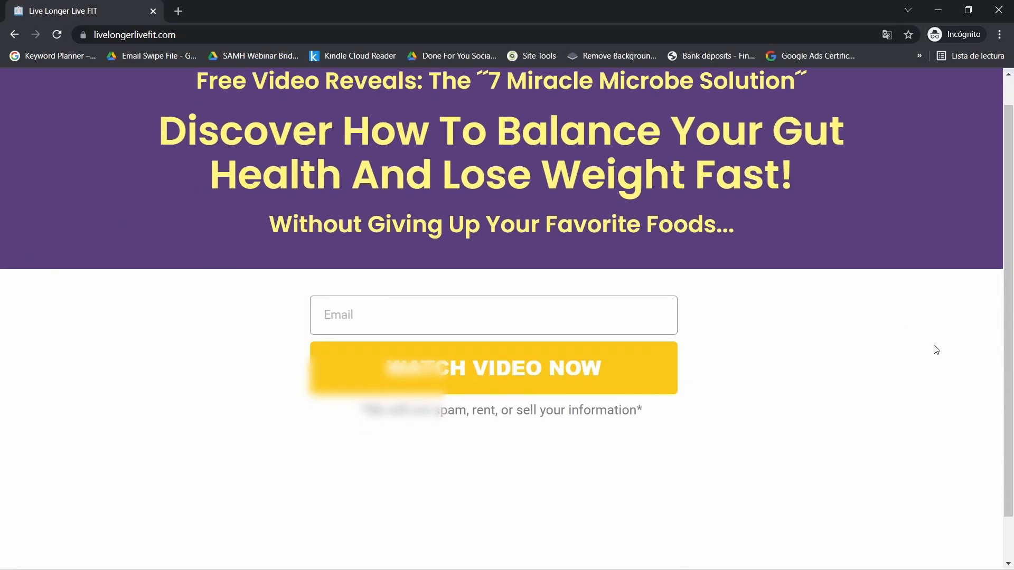
scroll(964, 357, up, 2)
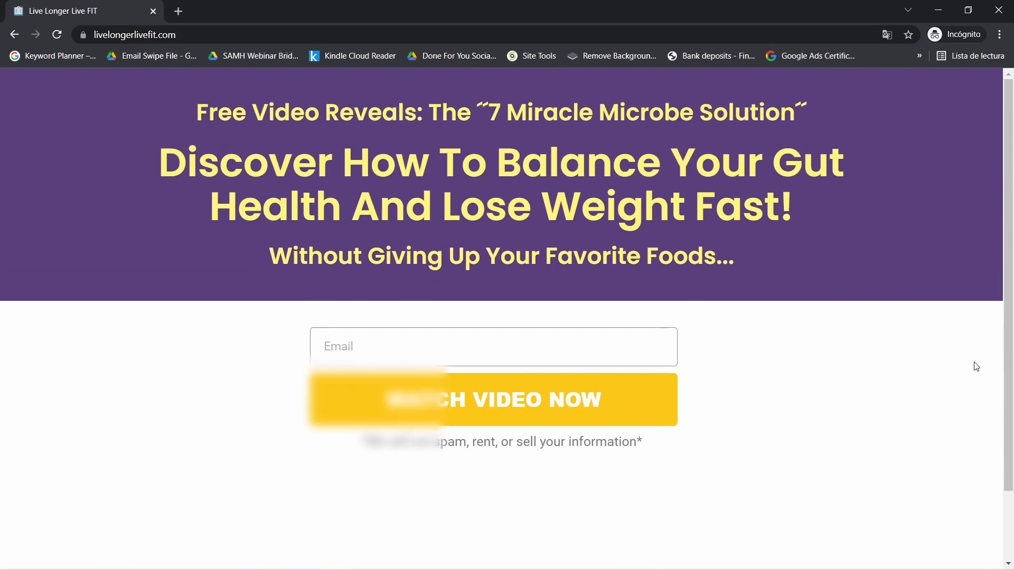
scroll(881, 386, down, 2)
scroll(872, 401, up, 2)
click(425, 347)
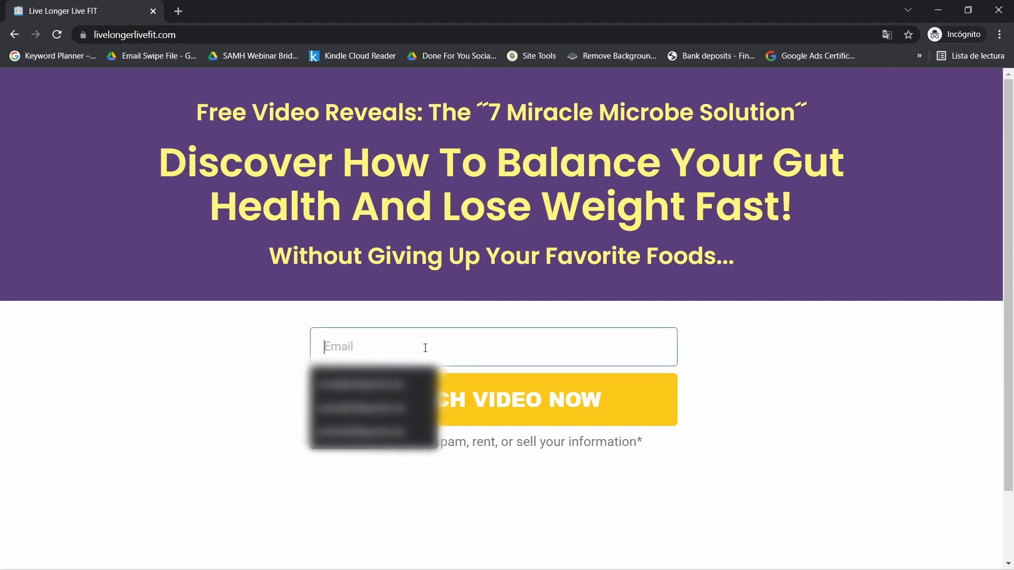
click(343, 447)
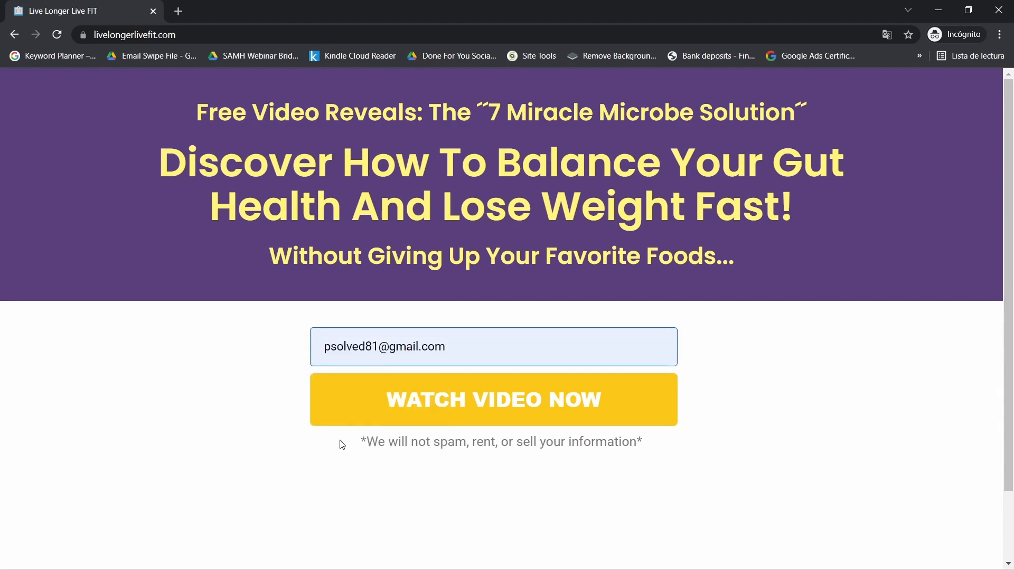
click(518, 399)
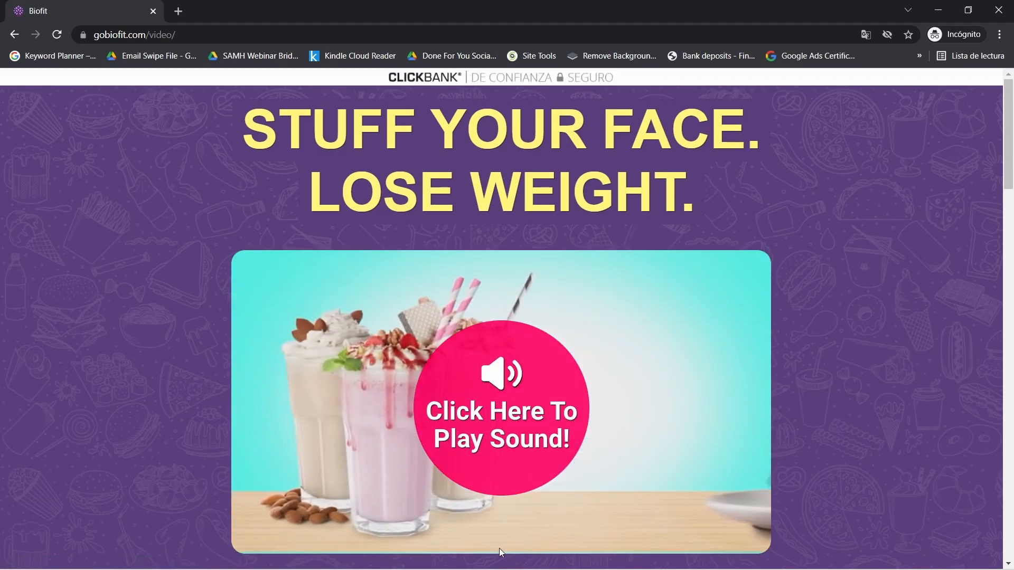
- Look through the Biofit video page that the form redirects to, then switch back to the Elementor window
scroll(796, 408, down, 6)
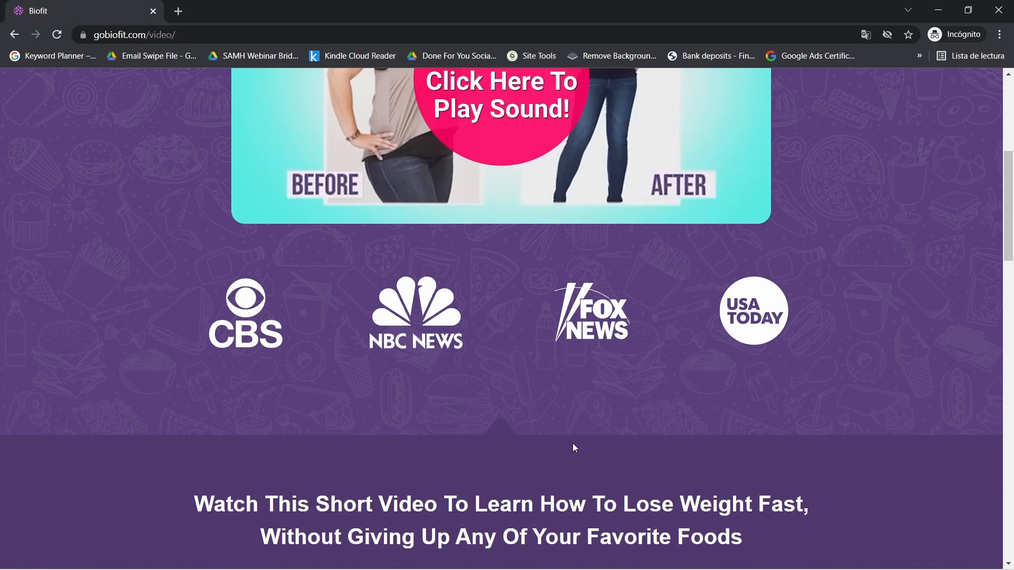
scroll(532, 461, down, 4)
scroll(531, 464, up, 6)
mouse_move(617, 560)
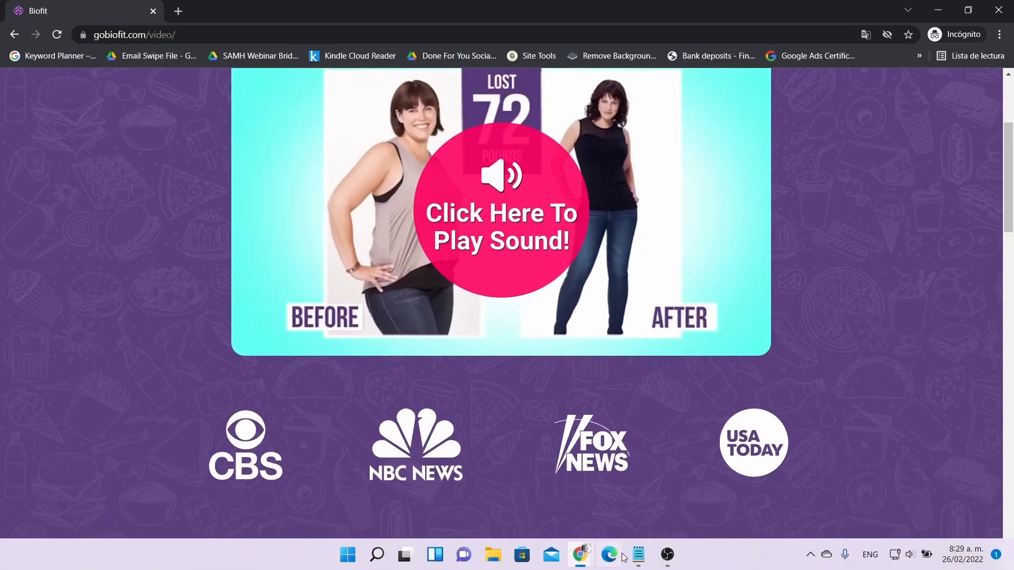
mouse_move(580, 554)
click(520, 477)
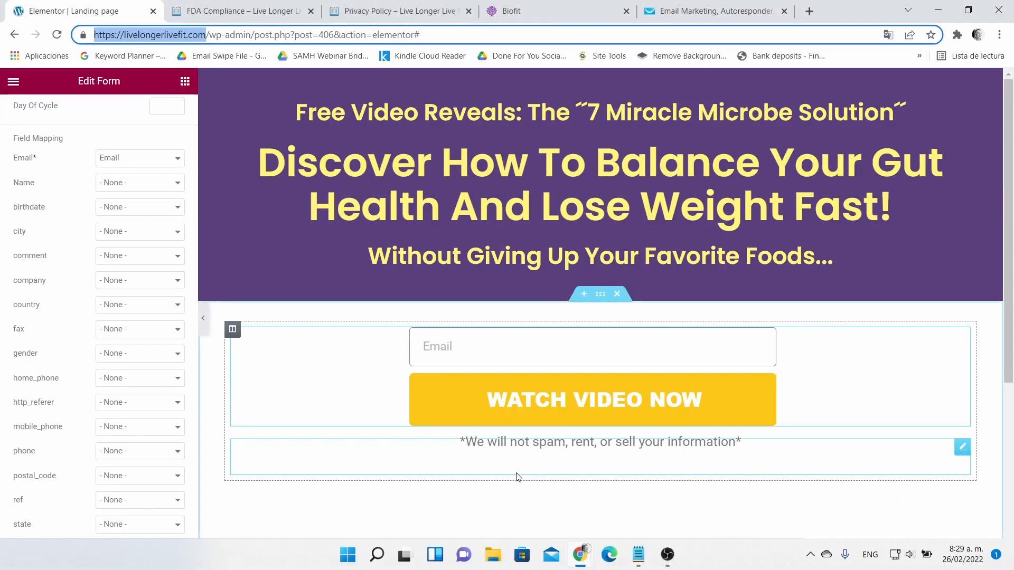